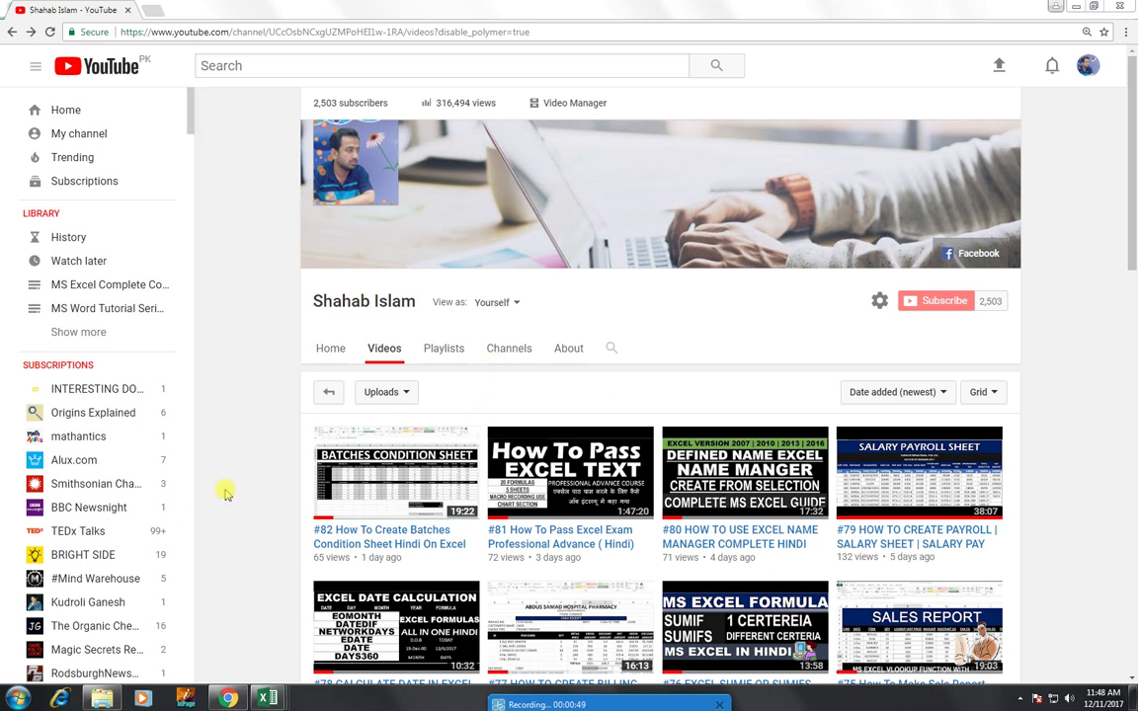
Step: Leave the YouTube channel's video list and bring the blank Book2 Excel workbook to the front
{"action": "scroll", "coordinate": [275, 397], "scroll_direction": "down", "scroll_amount": 3}
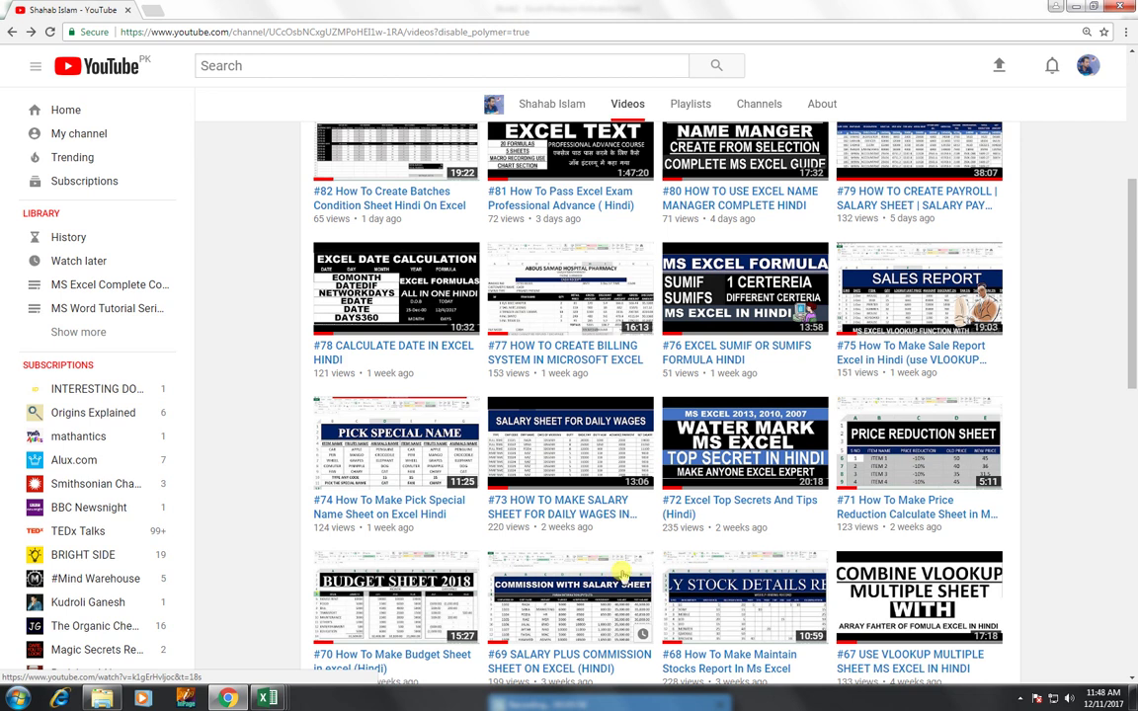
{"action": "scroll", "coordinate": [621, 575], "scroll_direction": "up", "scroll_amount": 1}
{"action": "scroll", "coordinate": [621, 575], "scroll_direction": "up", "scroll_amount": 2}
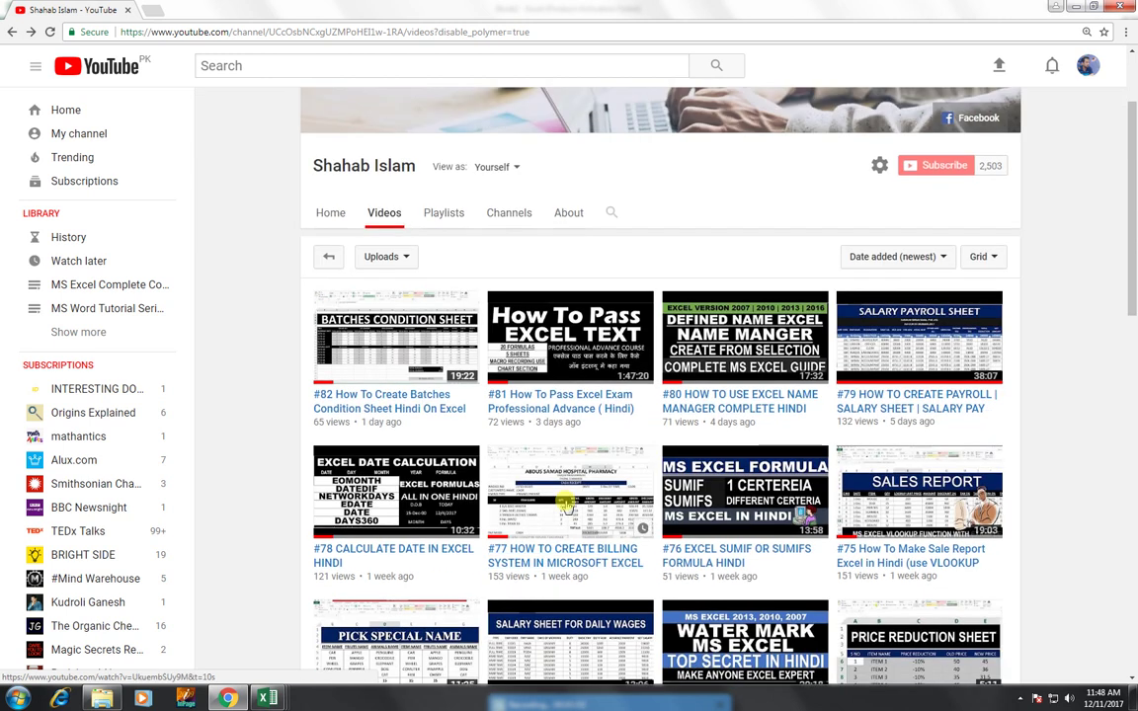
{"action": "scroll", "coordinate": [512, 454], "scroll_direction": "up", "scroll_amount": 2}
{"action": "mouse_move", "coordinate": [267, 697]}
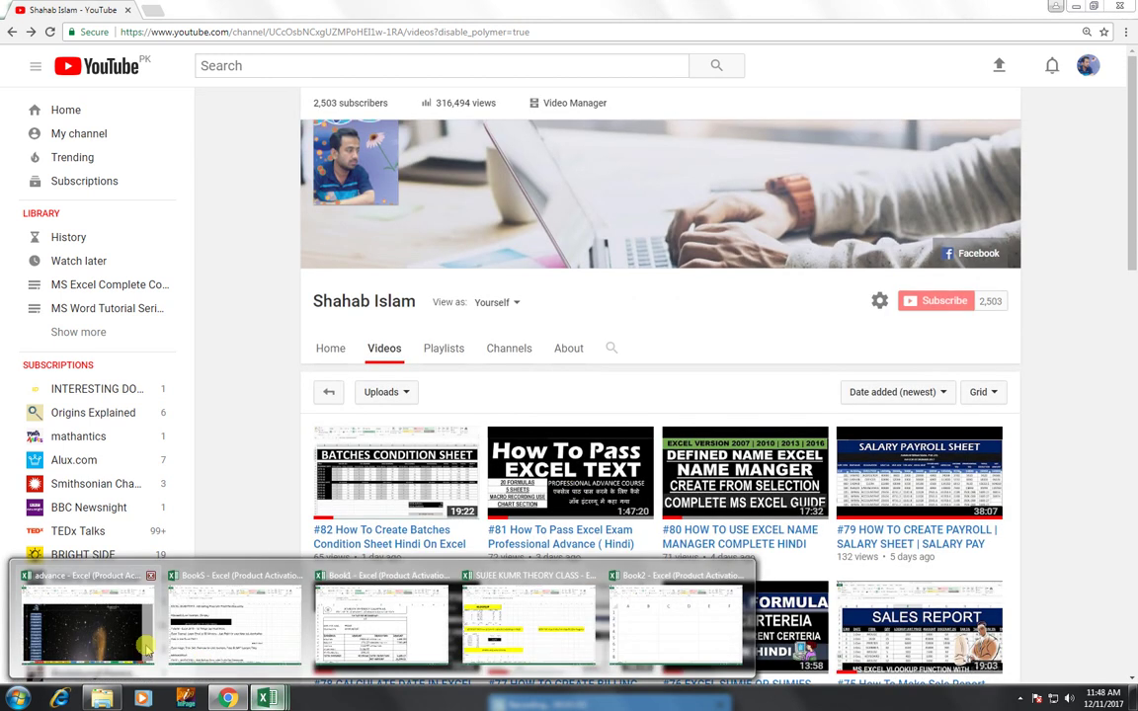
{"action": "left_click", "coordinate": [652, 635]}
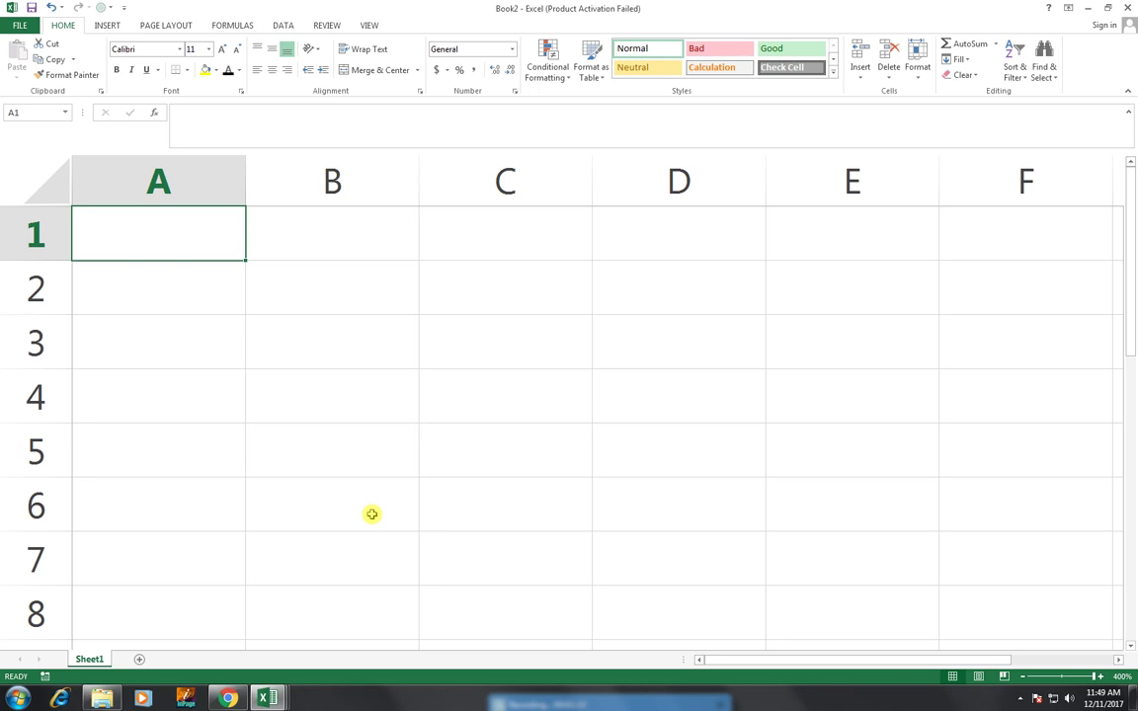
Step: Enter =NA() in cell A1 so it shows #N/A, then recheck the formula
{"action": "type", "text": "=NA"}
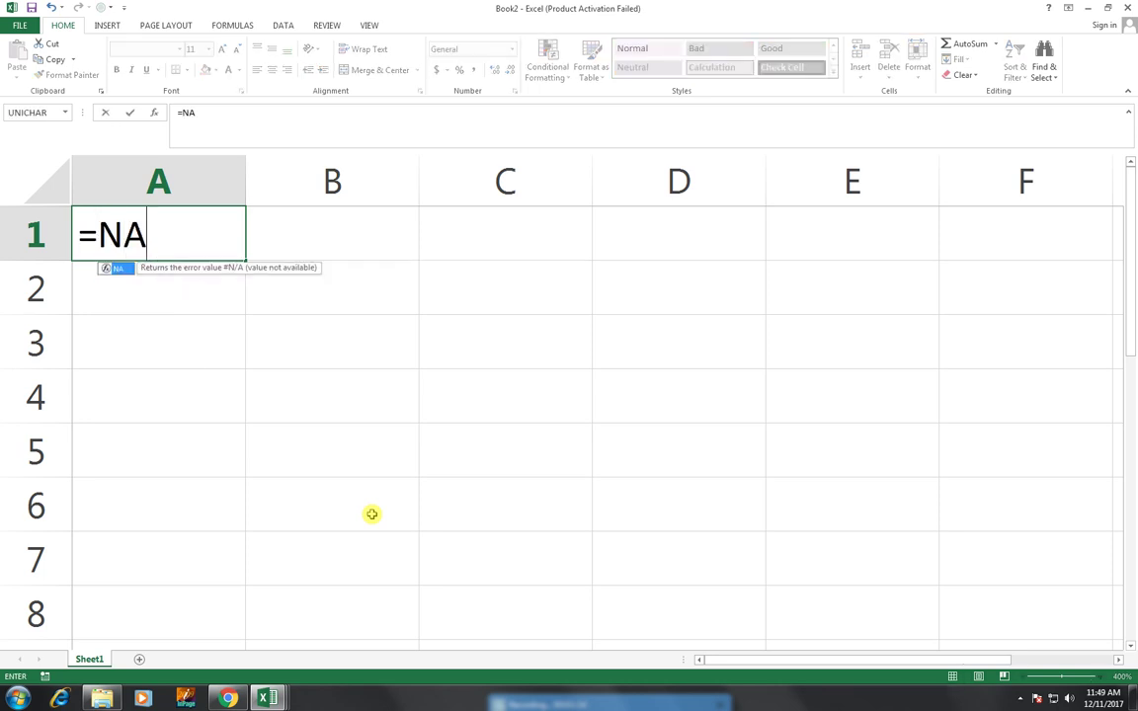
{"action": "type", "text": "()"}
{"action": "key", "text": "Return"}
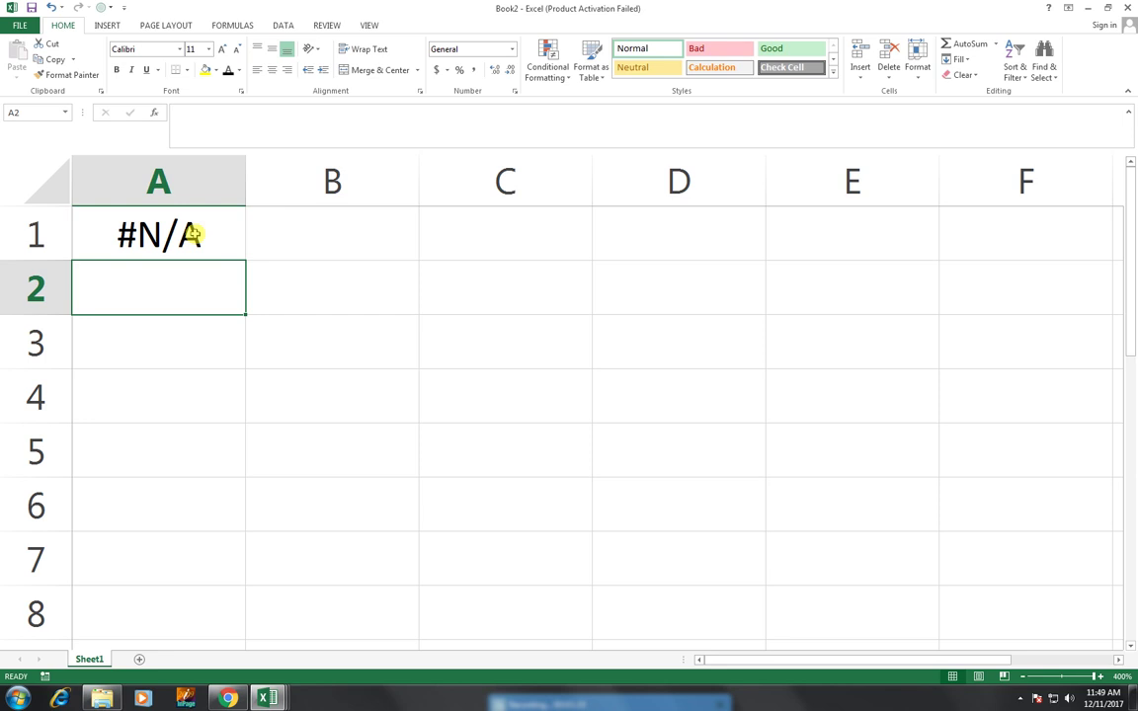
{"action": "left_click", "coordinate": [193, 233]}
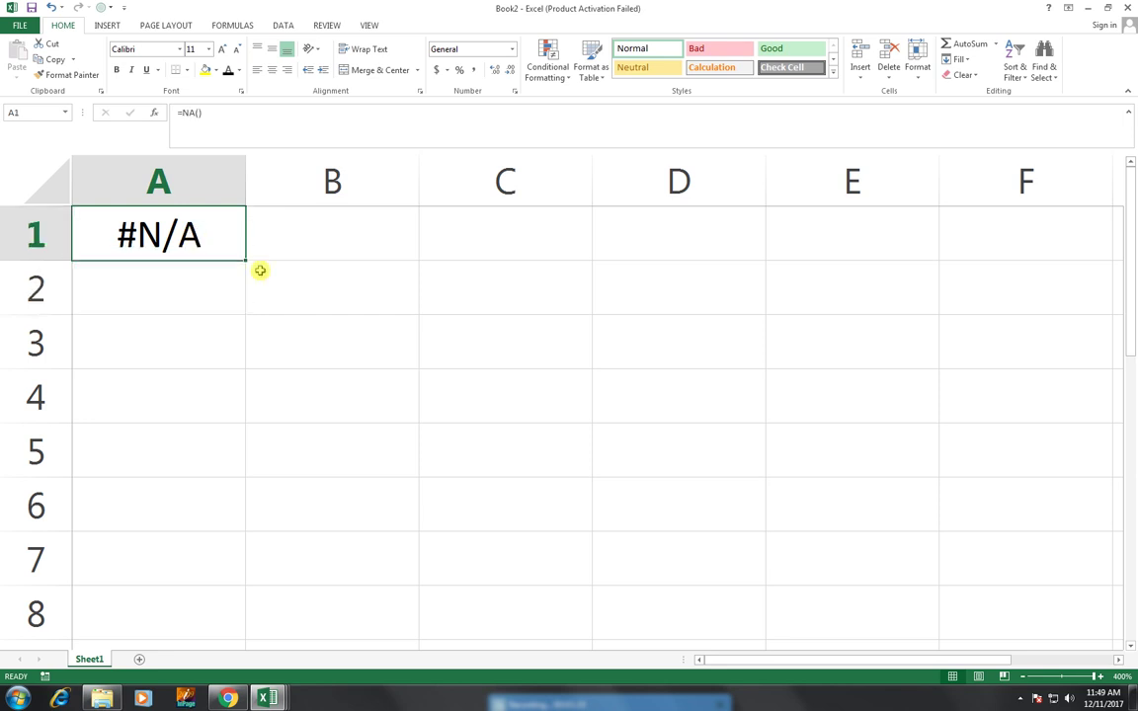
{"action": "double_click", "coordinate": [218, 243]}
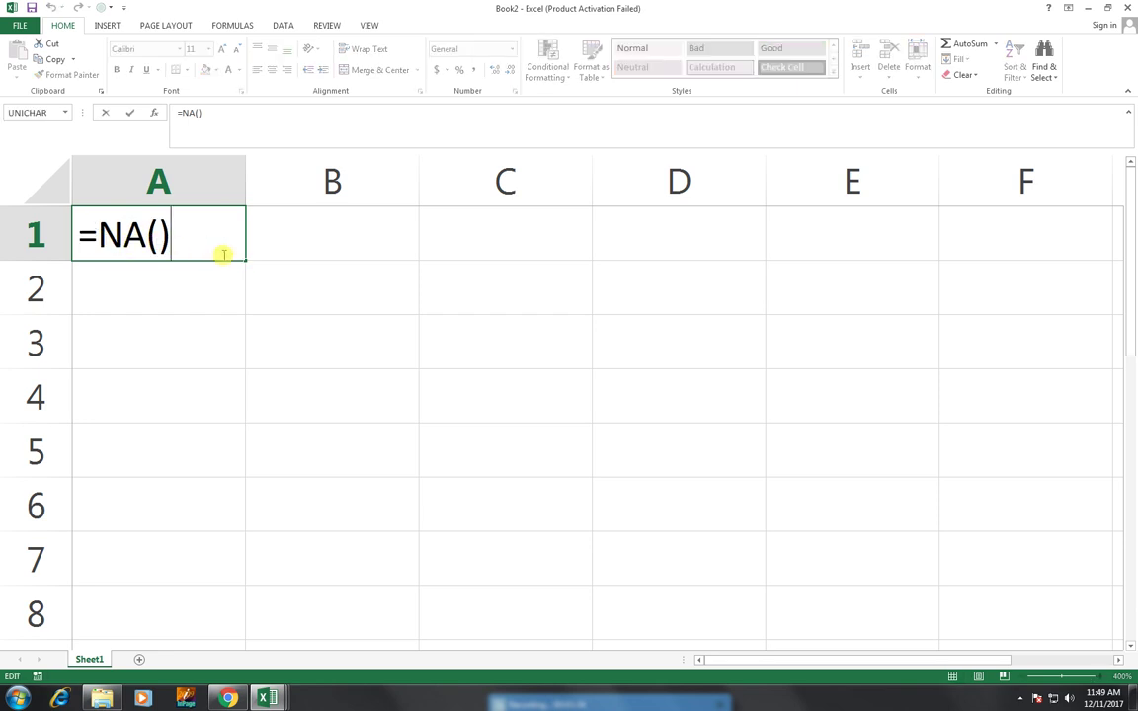
{"action": "key", "text": "Return"}
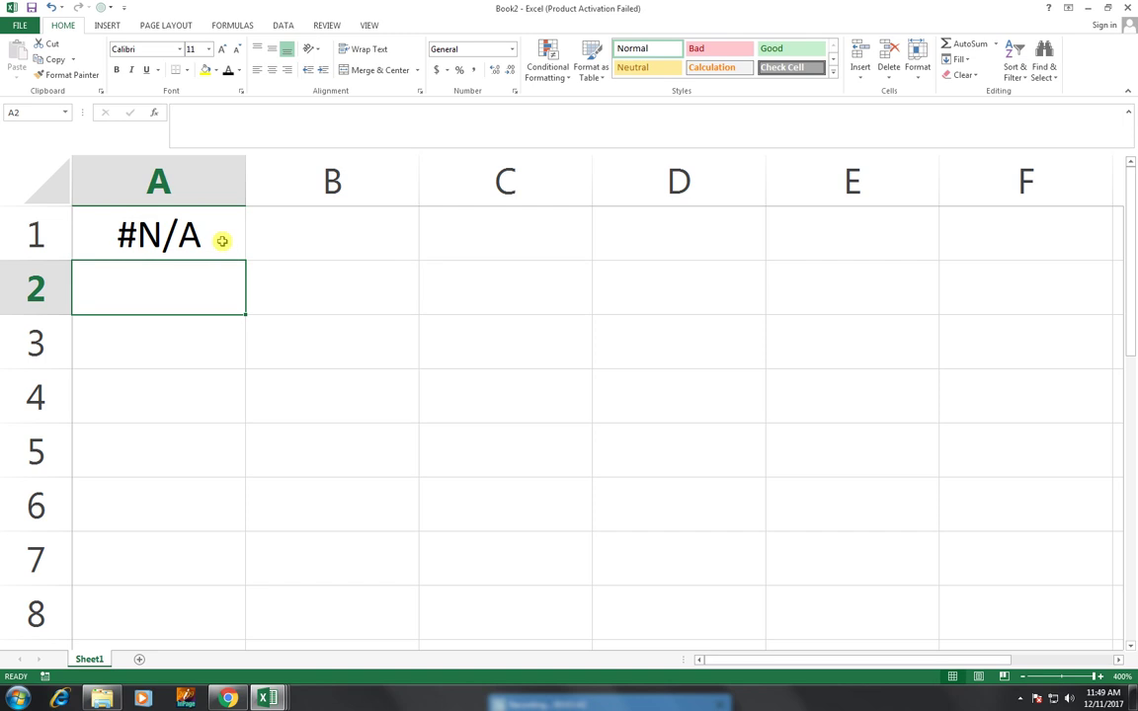
{"action": "left_click", "coordinate": [223, 241]}
Step: Fill A1:D6 with the =NA() formula, then enter 50 in A2, 150 in A4 and 350 in A6
{"action": "left_click_drag", "start_coordinate": [243, 259], "coordinate": [500, 479]}
{"action": "left_click", "coordinate": [201, 284]}
{"action": "type", "text": "5"}
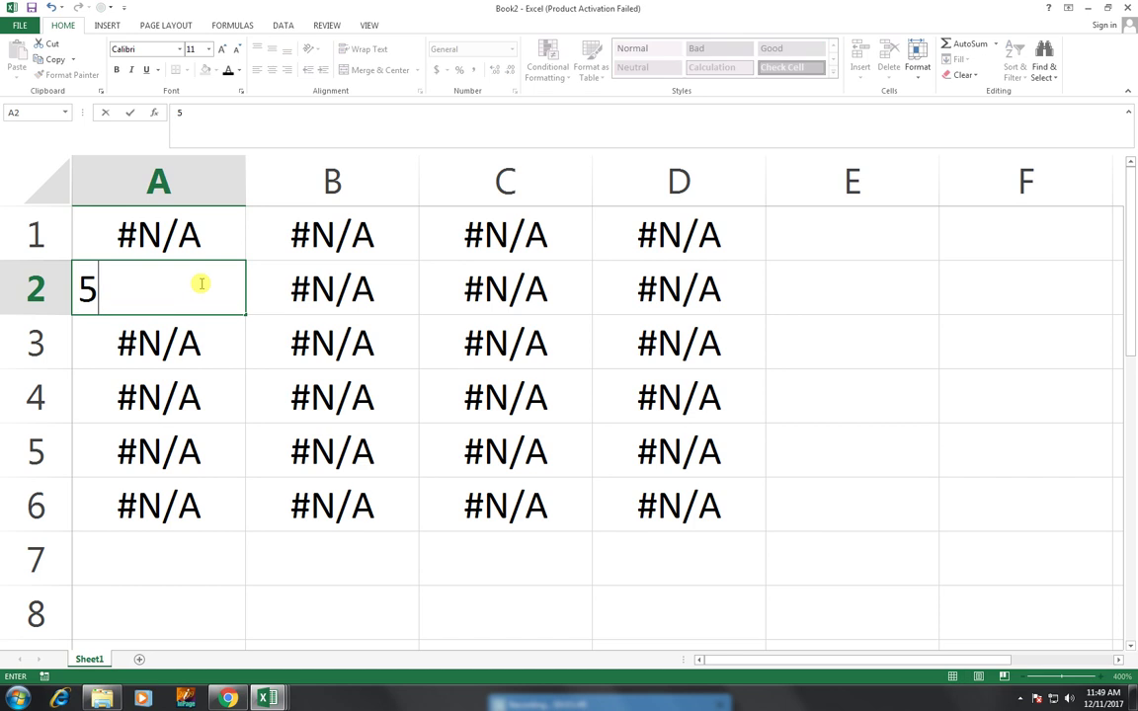
{"action": "type", "text": "0"}
{"action": "key", "text": "Return"}
{"action": "key", "text": "Return"}
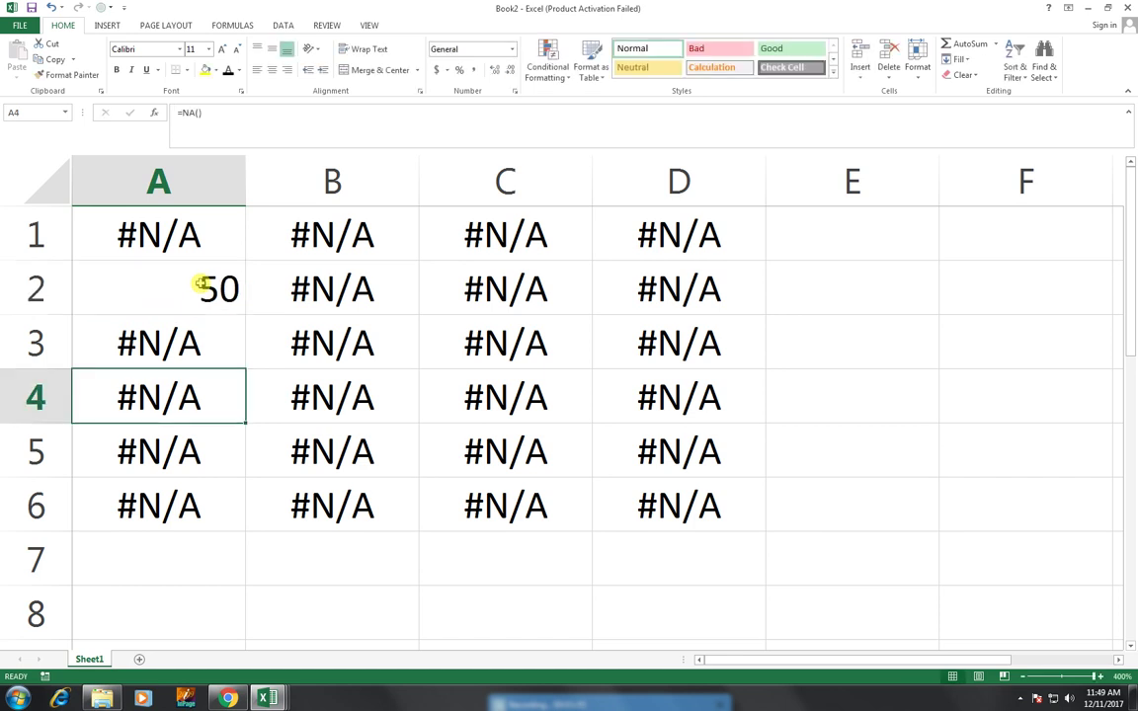
{"action": "key", "text": "F2"}
{"action": "key", "text": "BackSpace"}
{"action": "key", "text": "BackSpace"}
{"action": "key", "text": "BackSpace"}
{"action": "key", "text": "BackSpace"}
{"action": "key", "text": "BackSpace"}
{"action": "type", "text": "150"}
{"action": "key", "text": "ctrl+Return"}
{"action": "key", "text": "Return"}
{"action": "key", "text": "Return"}
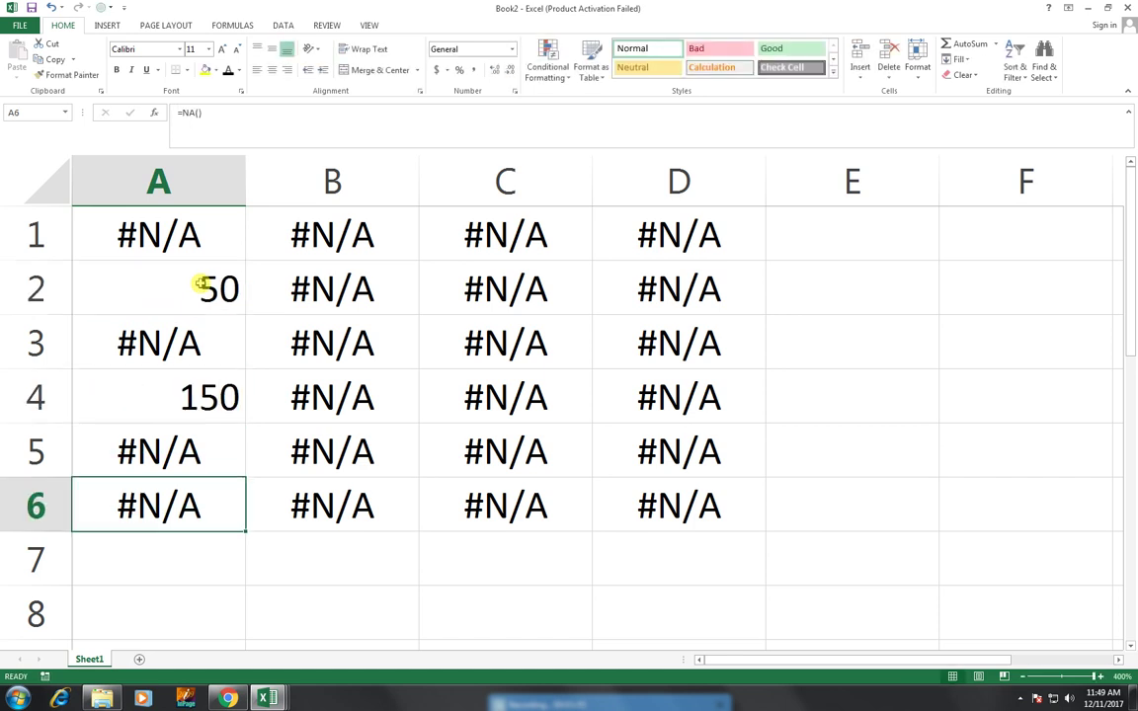
{"action": "type", "text": "350"}
{"action": "key", "text": "ctrl+Return"}
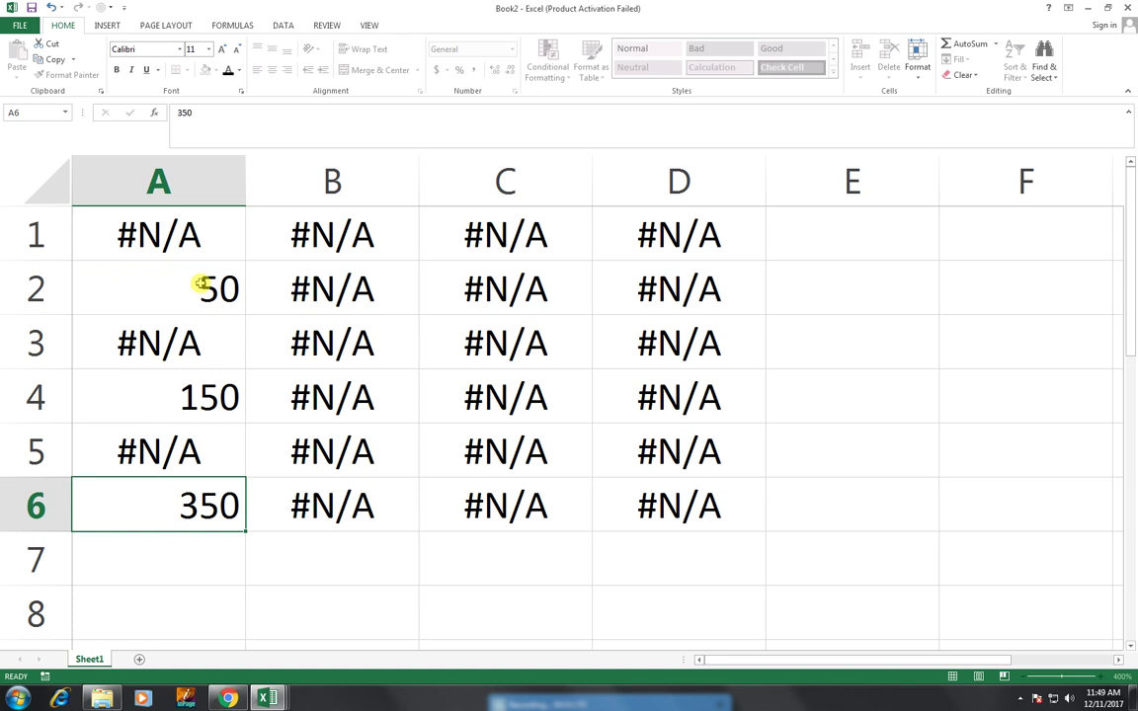
Step: Enter 450 in C6 and 500 in C3
{"action": "key", "text": "Right"}
{"action": "key", "text": "Right"}
{"action": "key", "text": "Right"}
{"action": "key", "text": "Down"}
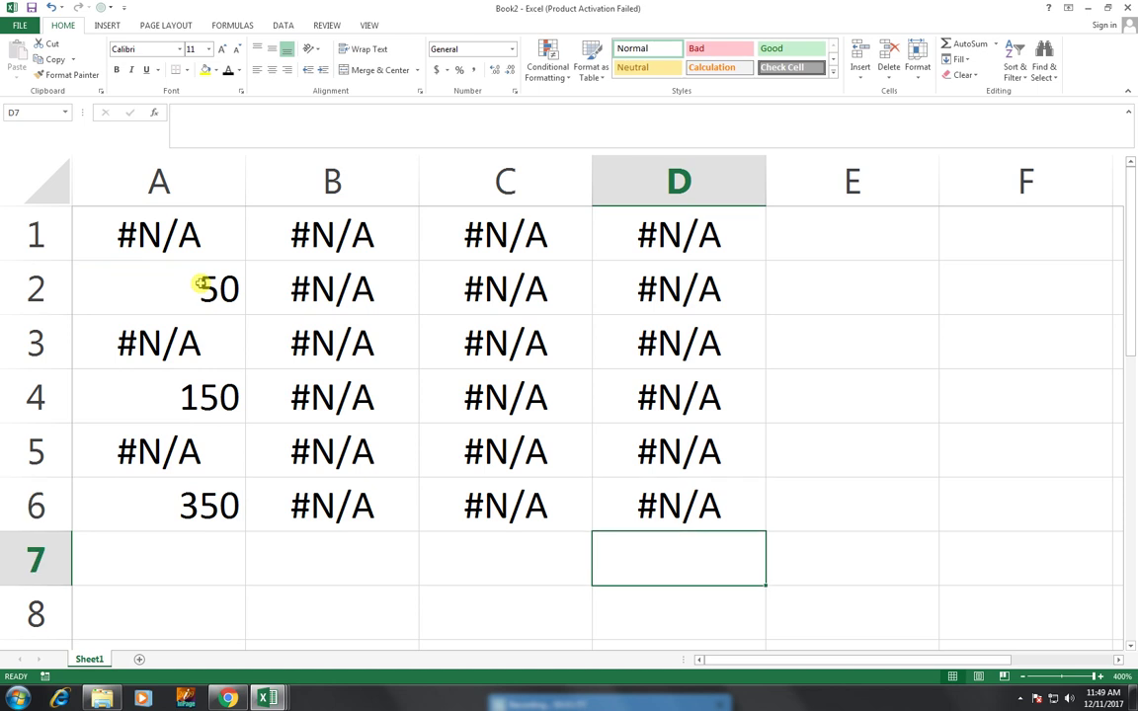
{"action": "key", "text": "Left"}
{"action": "key", "text": "Up"}
{"action": "type", "text": "450"}
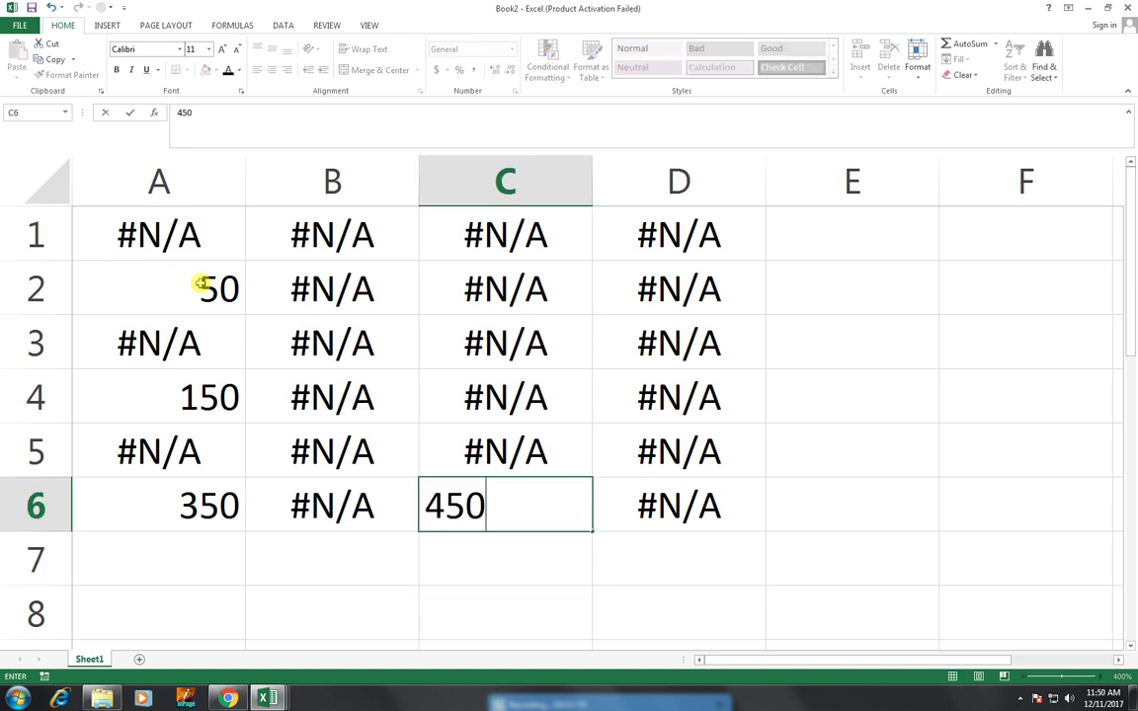
{"action": "key", "text": "ctrl+Return"}
{"action": "key", "text": "Up"}
{"action": "key", "text": "Up"}
{"action": "key", "text": "Up"}
{"action": "key", "text": "F2"}
{"action": "key", "text": "BackSpace"}
{"action": "key", "text": "BackSpace"}
{"action": "key", "text": "BackSpace"}
{"action": "key", "text": "BackSpace"}
{"action": "key", "text": "BackSpace"}
{"action": "type", "text": "500"}
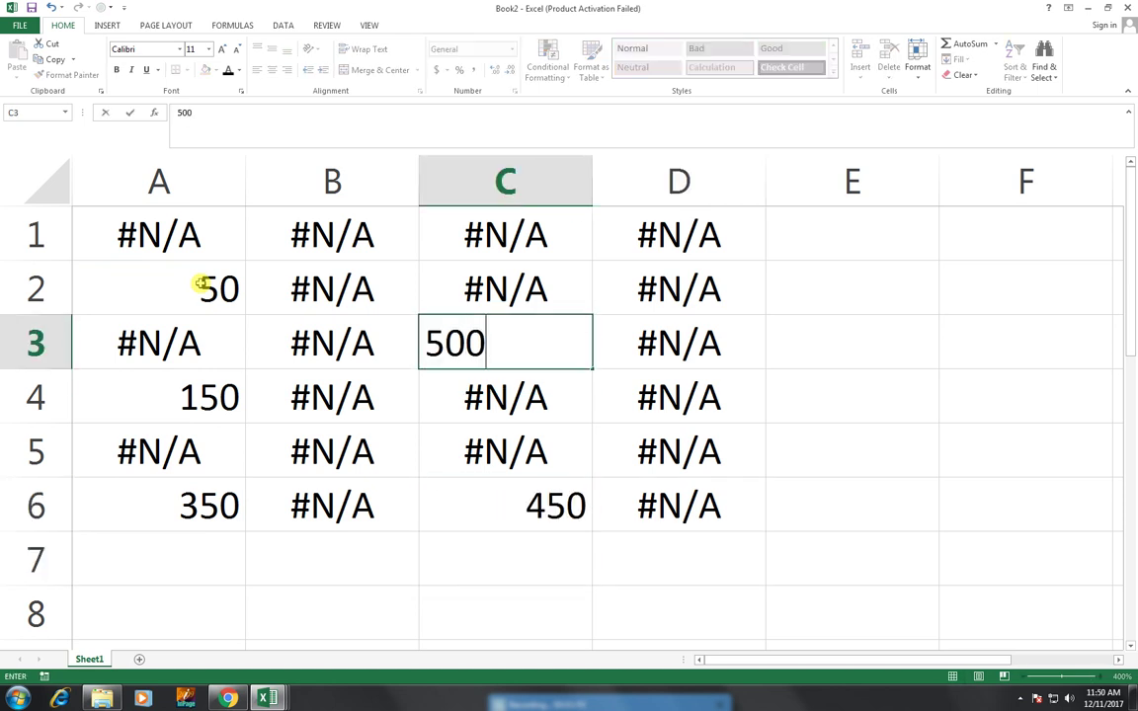
{"action": "key", "text": "Right"}
{"action": "key", "text": "Right"}
Step: Enter 600 in D2, 780 in B2 and 980 in B6
{"action": "key", "text": "Up"}
{"action": "key", "text": "Left"}
{"action": "type", "text": "60"}
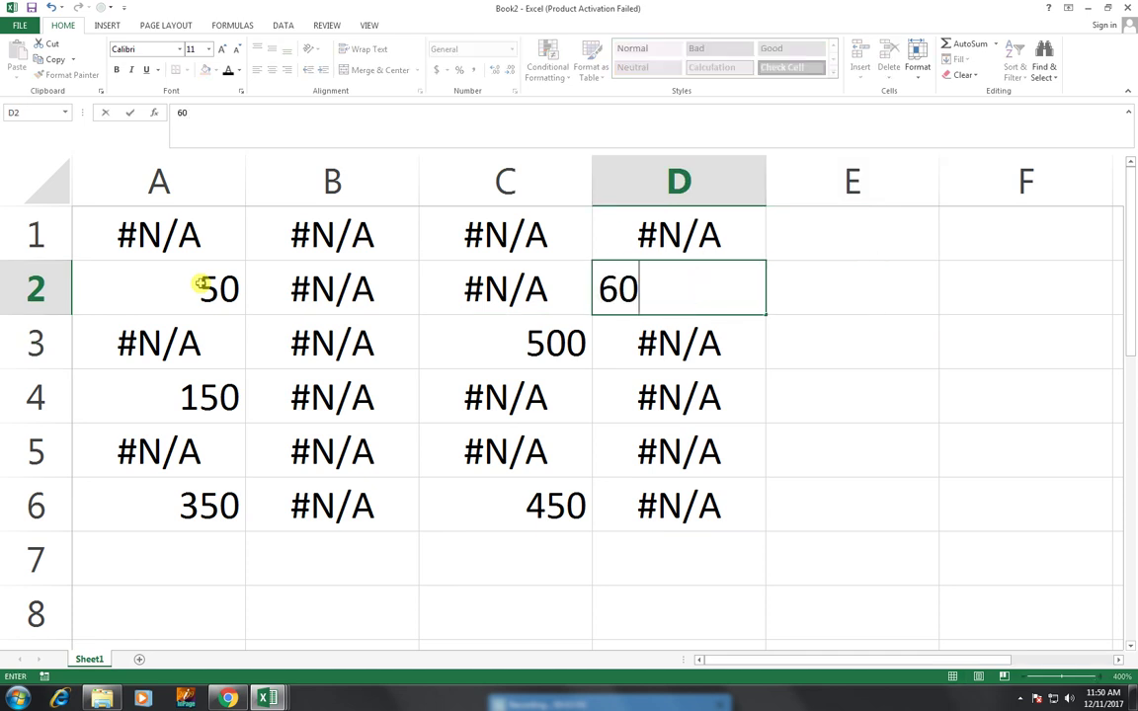
{"action": "type", "text": "0"}
{"action": "key", "text": "ctrl+Return"}
{"action": "key", "text": "Left"}
{"action": "key", "text": "Left"}
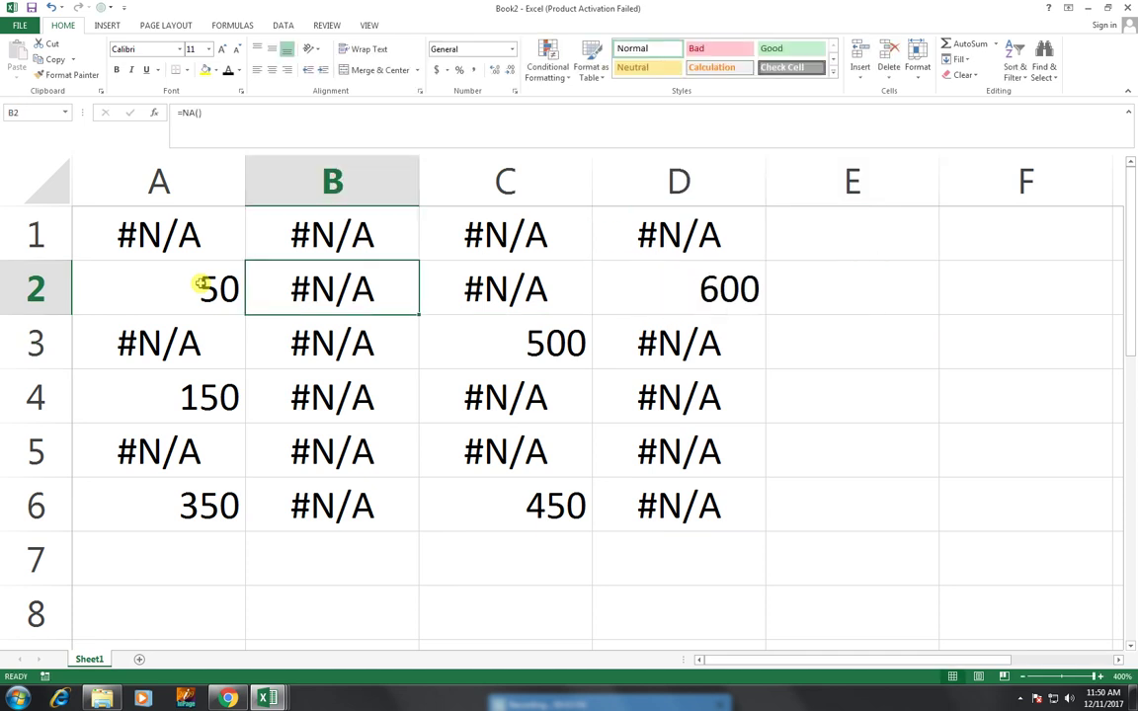
{"action": "type", "text": "780"}
{"action": "key", "text": "ctrl+Return"}
{"action": "key", "text": "Down"}
{"action": "key", "text": "Down"}
{"action": "key", "text": "Down"}
{"action": "key", "text": "Down"}
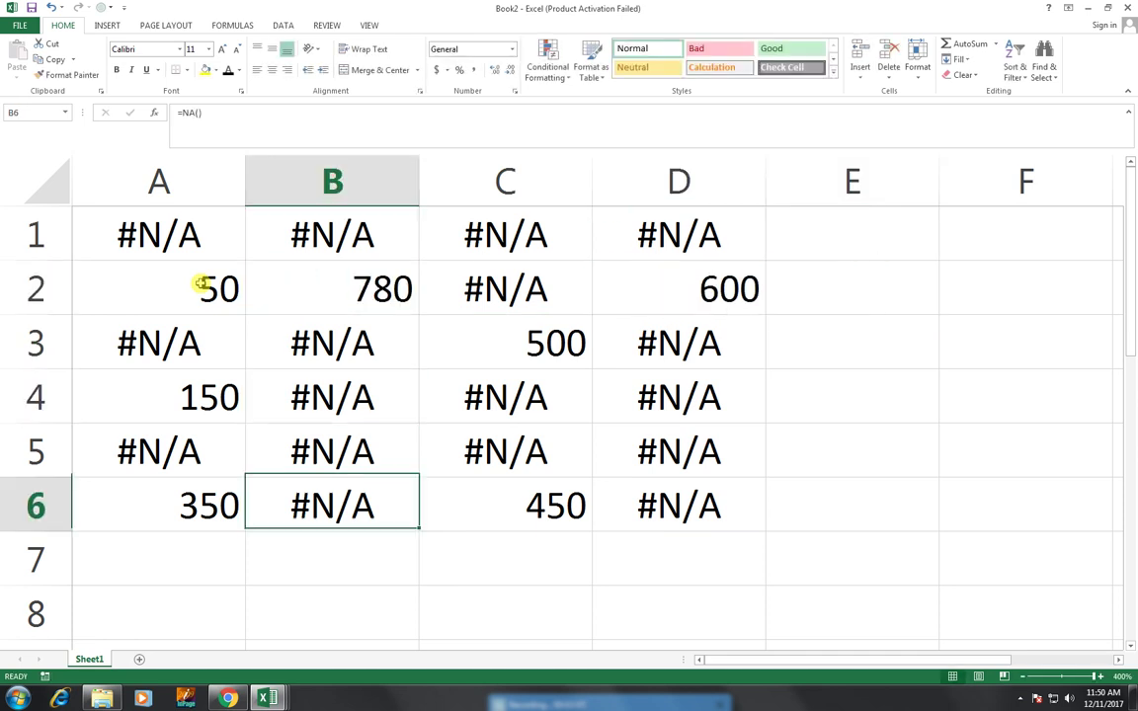
{"action": "type", "text": "980"}
{"action": "key", "text": "ctrl+Return"}
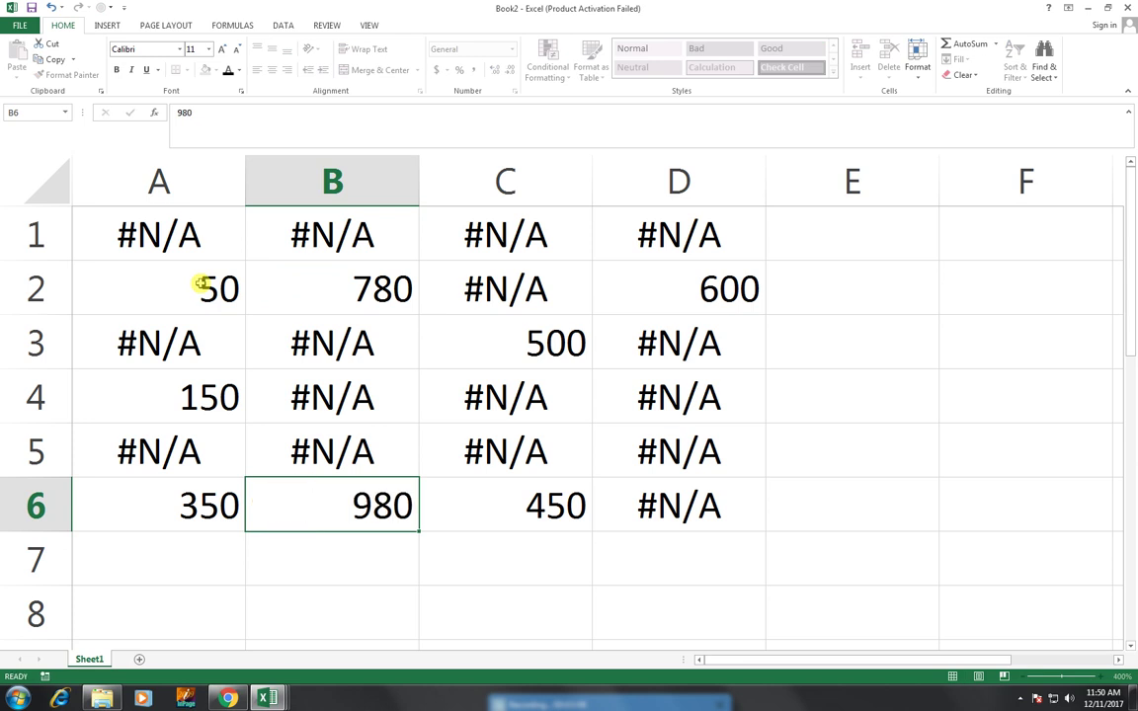
Step: Enter 950 in C1, 1000 in A1 and 6530 in B5
{"action": "key", "text": "Right"}
{"action": "key", "text": "Right"}
{"action": "key", "text": "Up"}
{"action": "key", "text": "Up"}
{"action": "key", "text": "Up"}
{"action": "key", "text": "Up"}
{"action": "key", "text": "Up"}
{"action": "key", "text": "Left"}
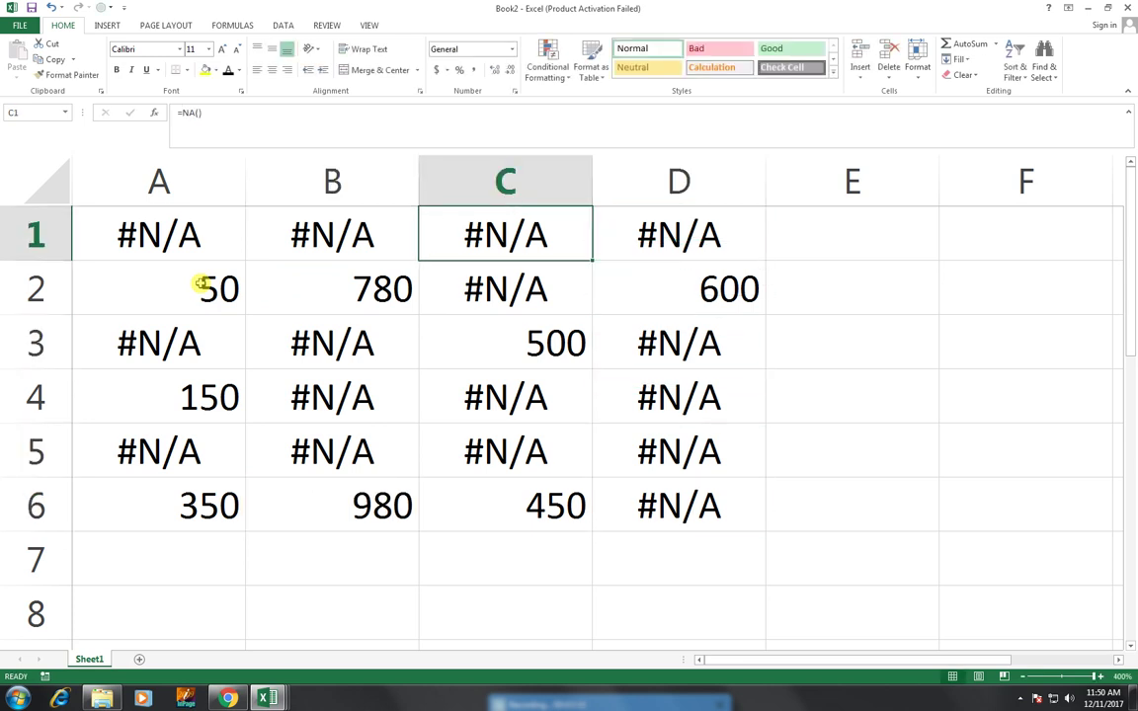
{"action": "type", "text": "950"}
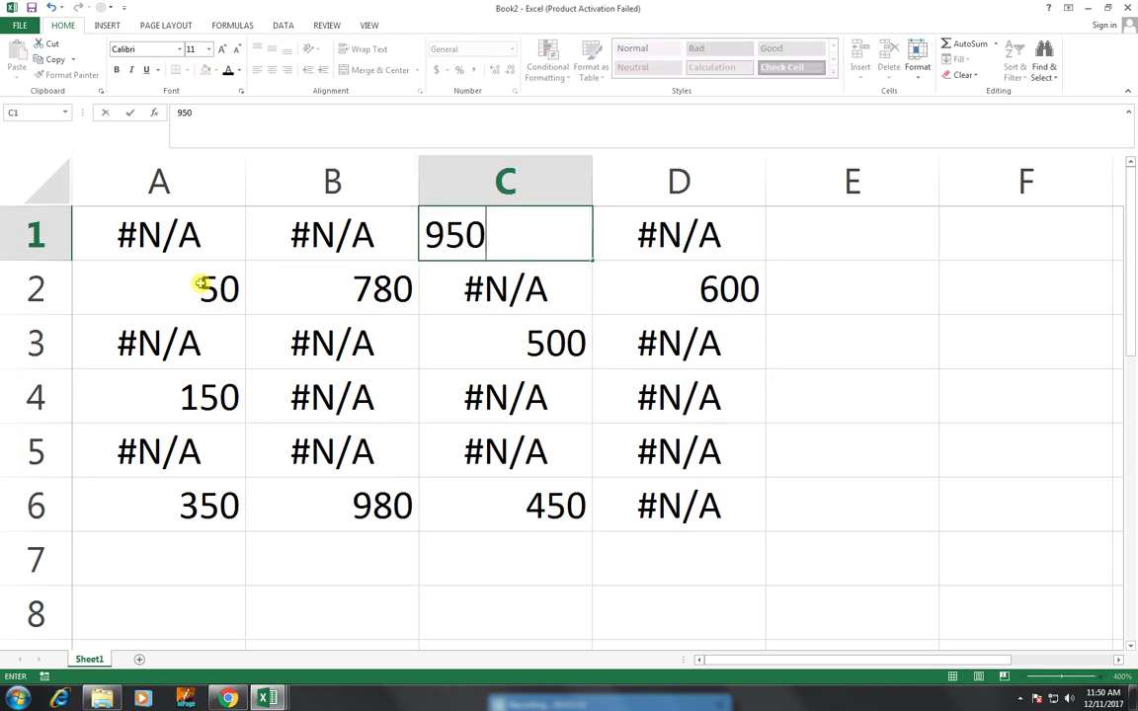
{"action": "key", "text": "Return"}
{"action": "key", "text": "Left"}
{"action": "key", "text": "Left"}
{"action": "key", "text": "Up"}
{"action": "type", "text": "1000"}
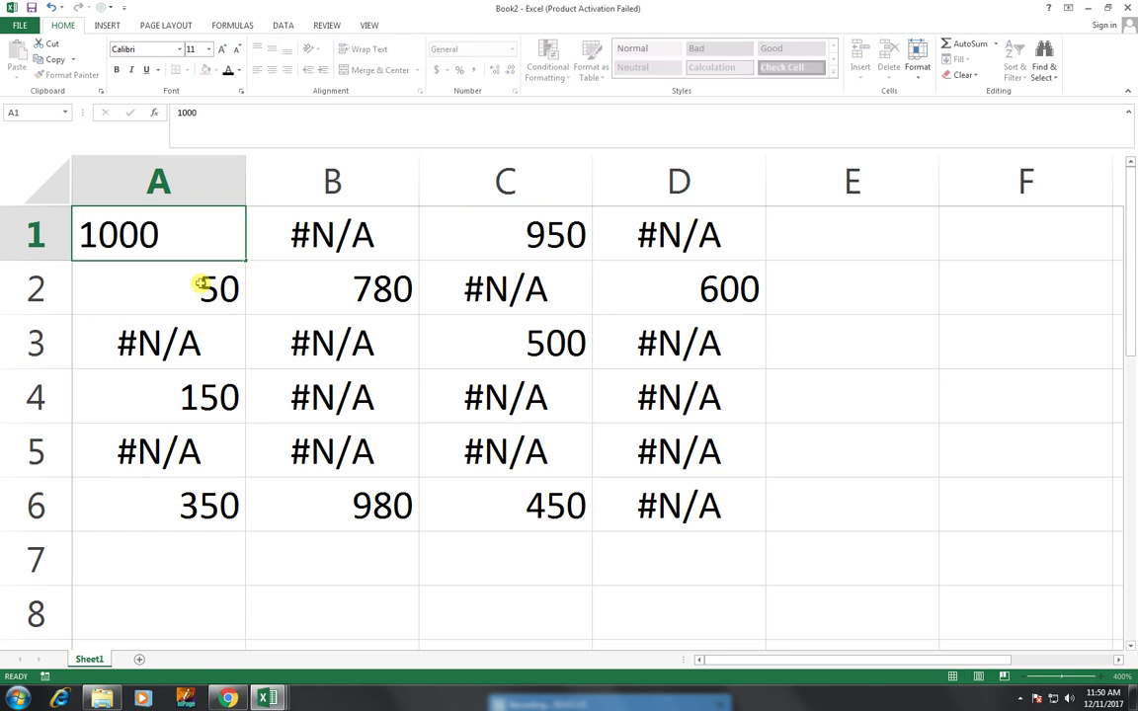
{"action": "key", "text": "Return"}
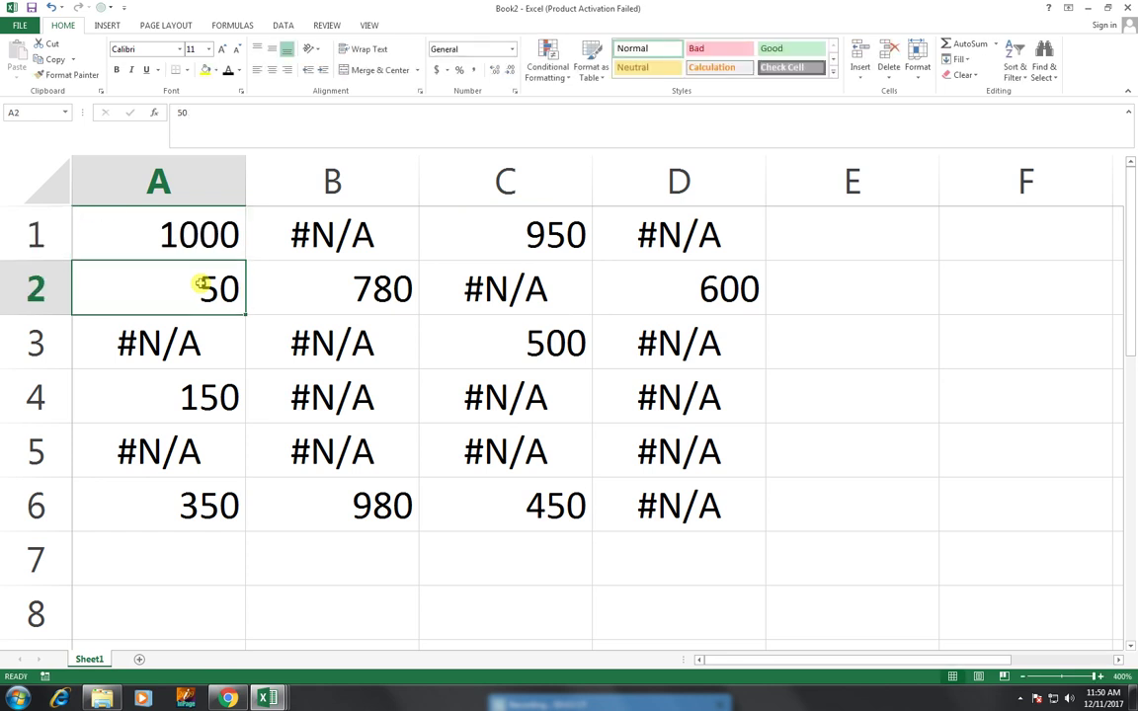
{"action": "left_click", "coordinate": [404, 458]}
{"action": "double_click", "coordinate": [404, 458]}
{"action": "type", "text": "6530"}
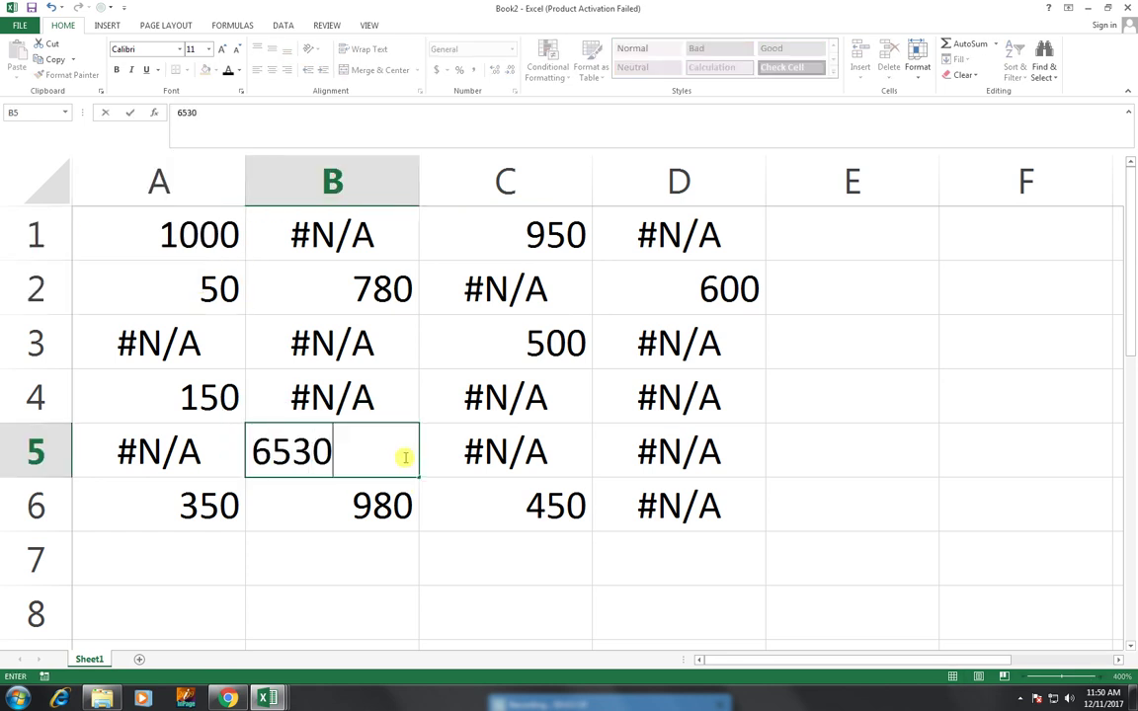
{"action": "key", "text": "Return"}
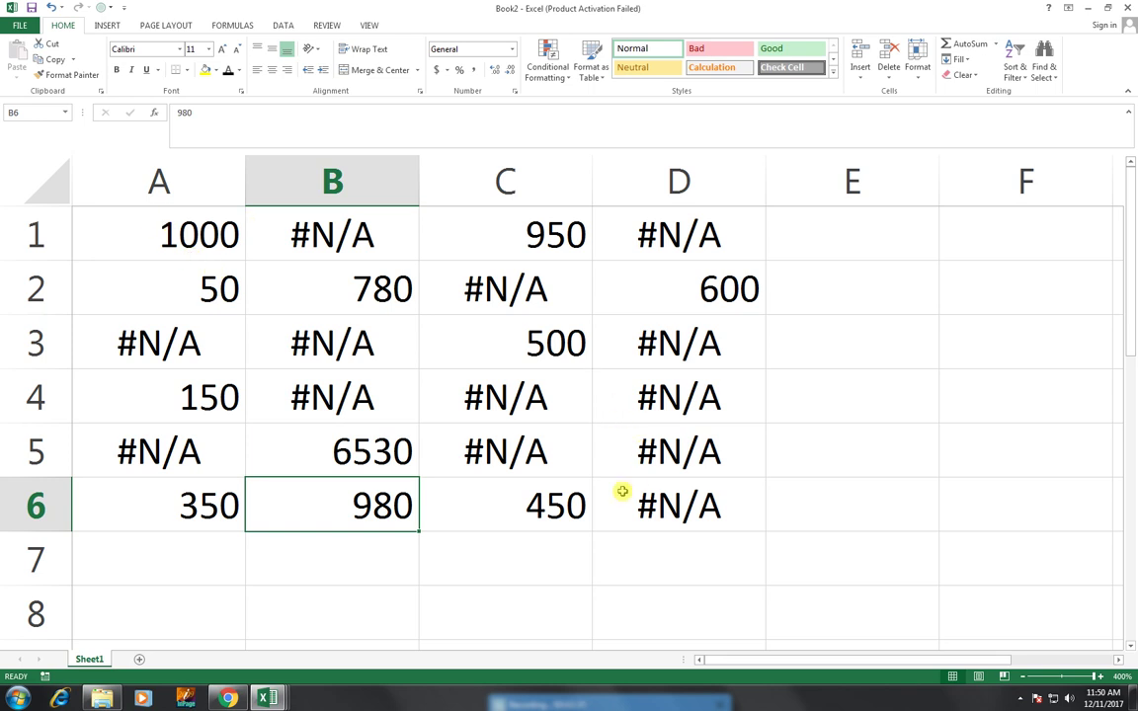
Step: Put borders on every cell of A1:D6 and centre its values
{"action": "left_click_drag", "start_coordinate": [689, 236], "coordinate": [186, 502]}
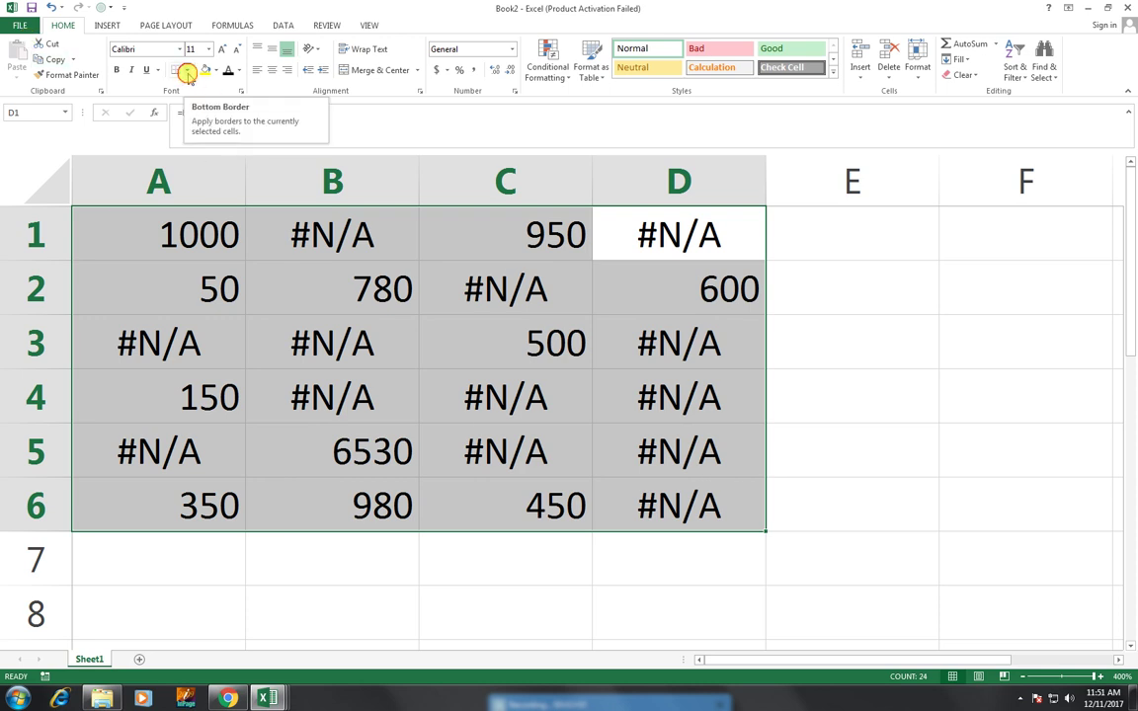
{"action": "left_click", "coordinate": [187, 73]}
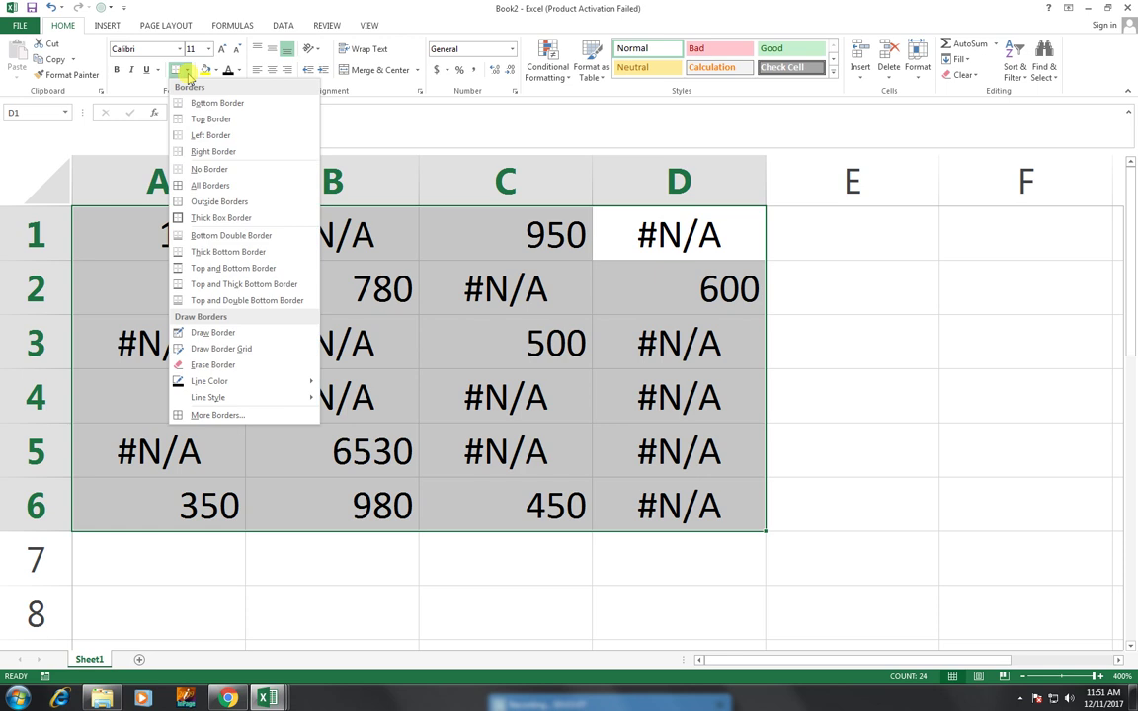
{"action": "left_click", "coordinate": [247, 185]}
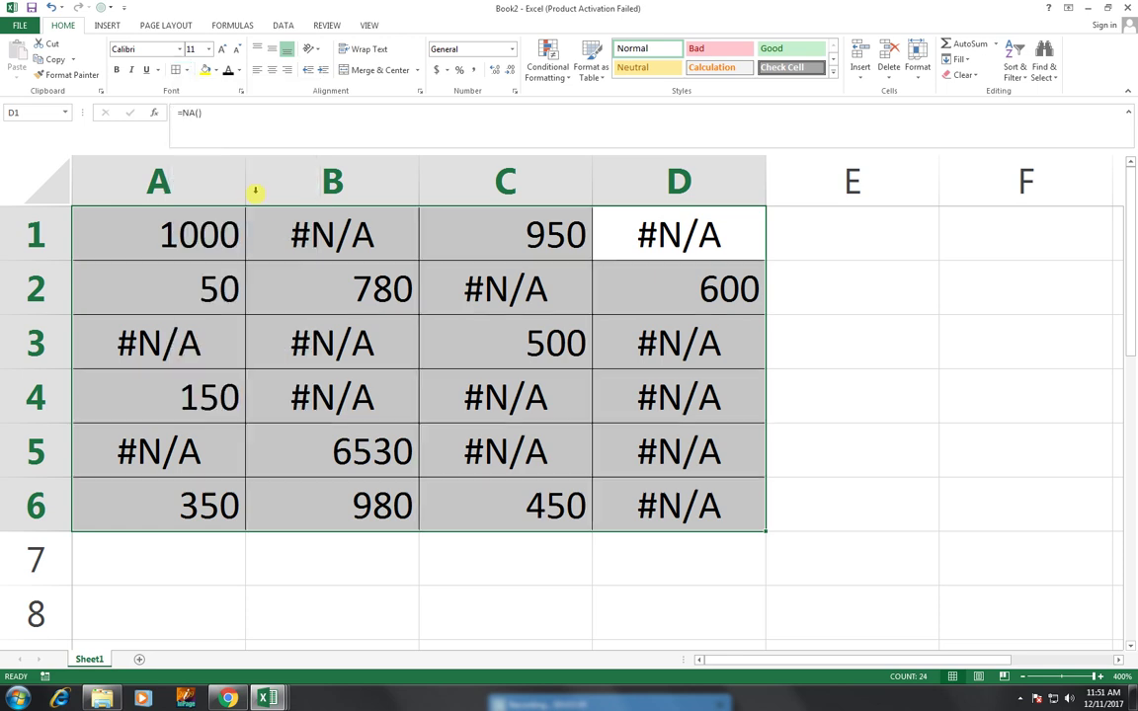
{"action": "left_click", "coordinate": [272, 71]}
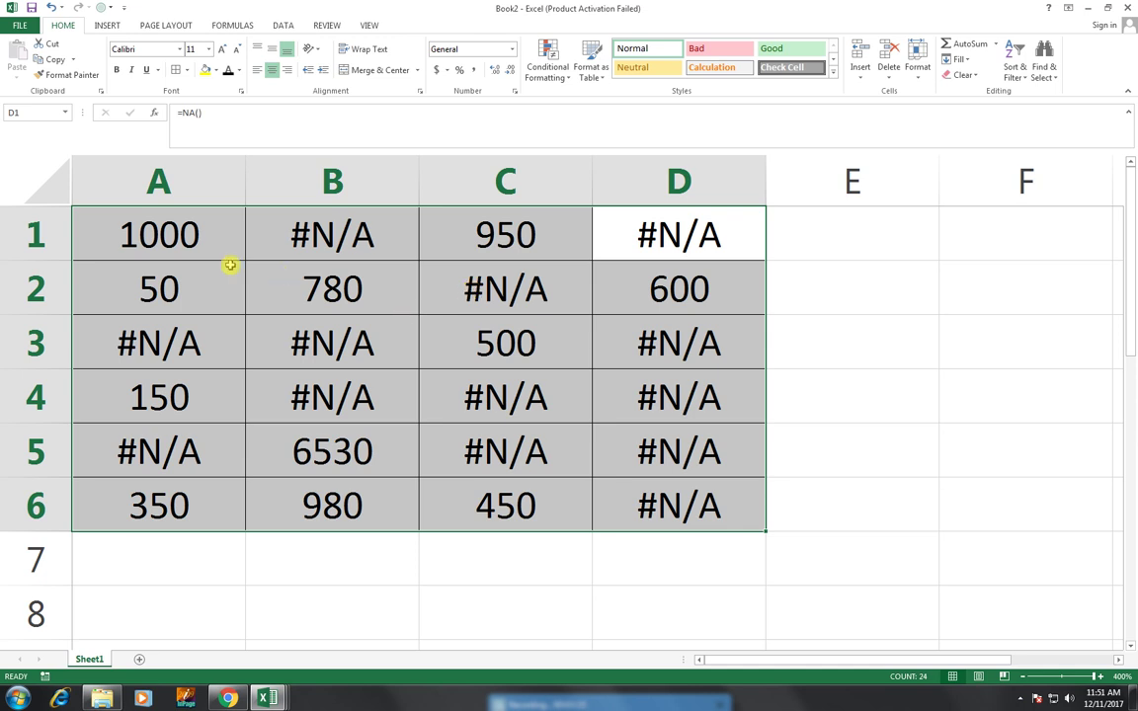
{"action": "left_click", "coordinate": [29, 29]}
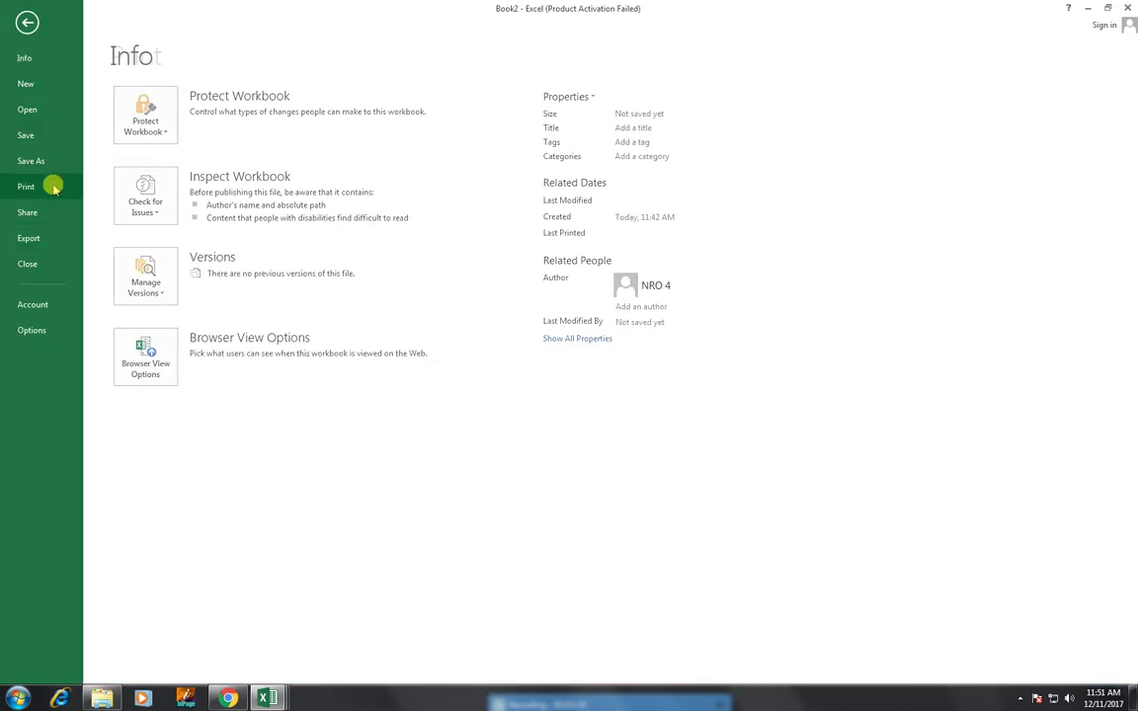
{"action": "left_click", "coordinate": [26, 186]}
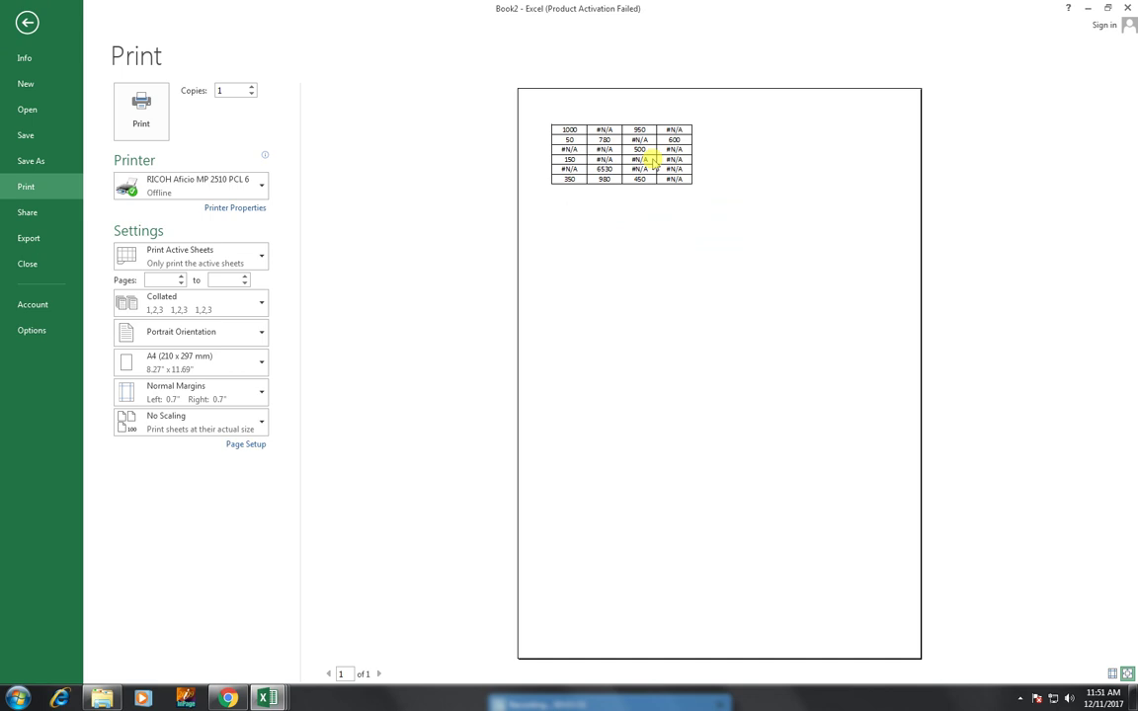
{"action": "left_click", "coordinate": [1127, 675]}
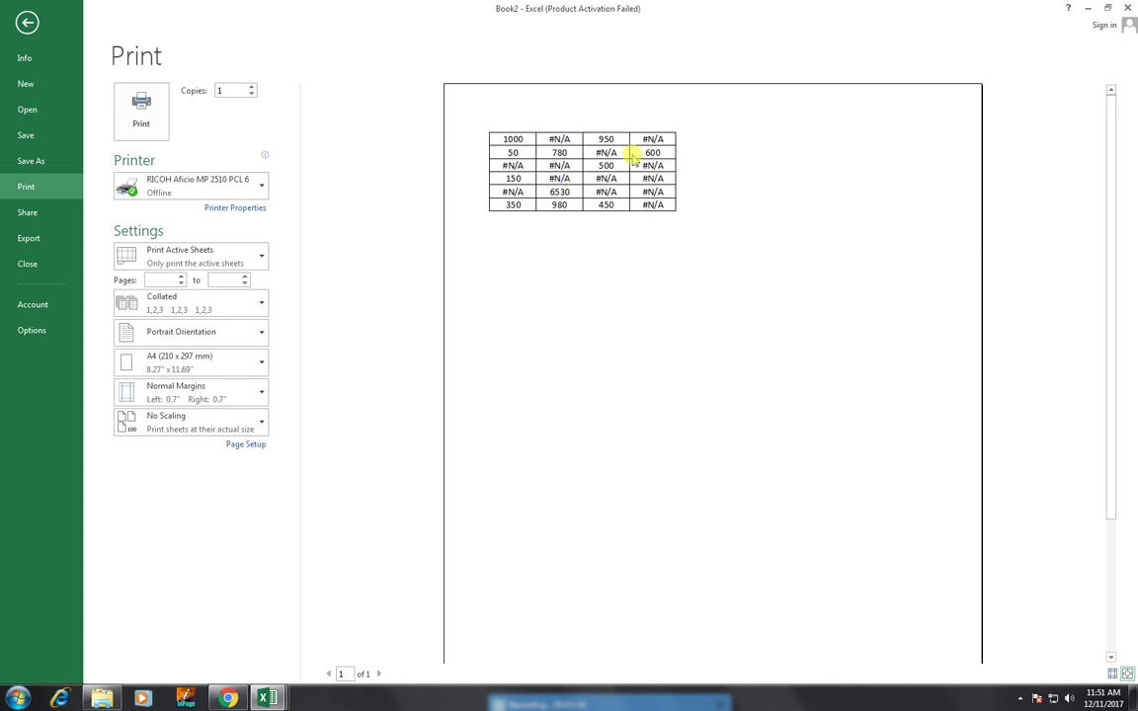
{"action": "left_click", "coordinate": [30, 24]}
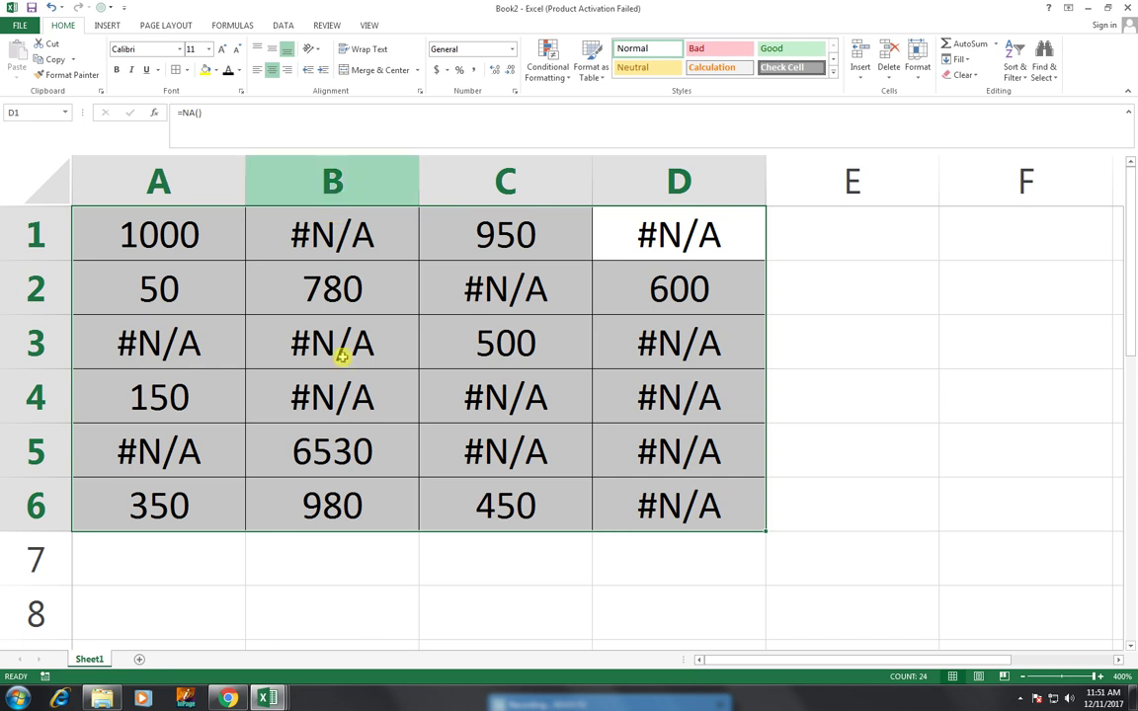
Step: Add a conditional formatting rule giving cells that contain Errors a white font
{"action": "left_click", "coordinate": [565, 84]}
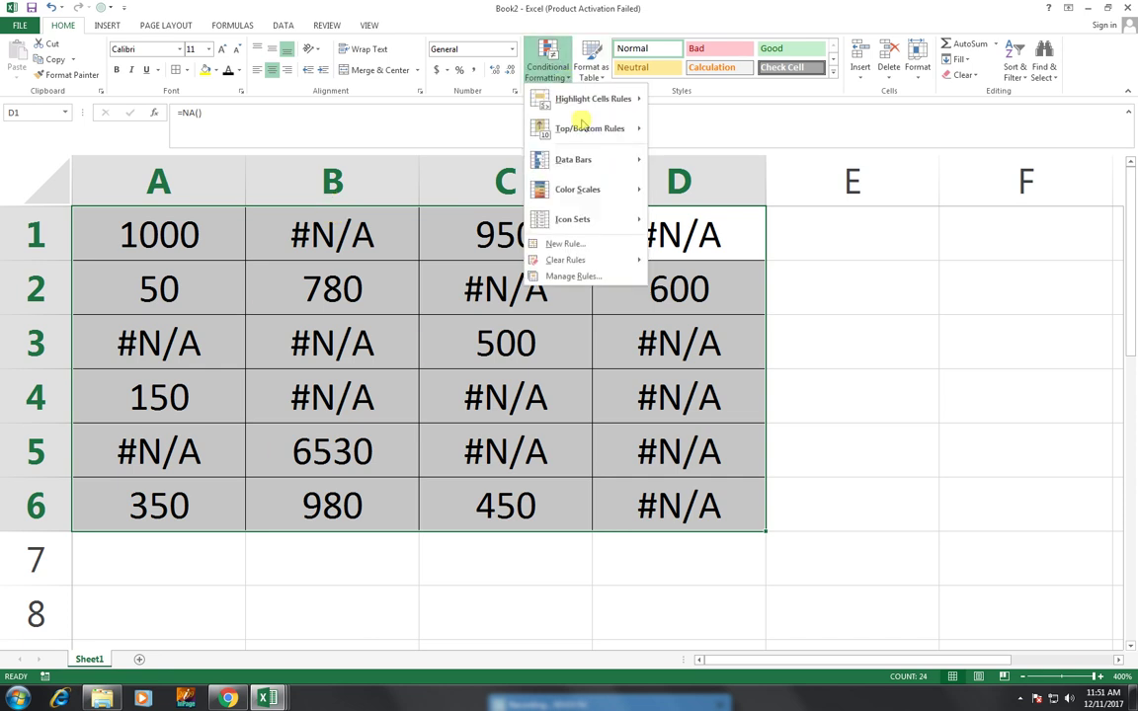
{"action": "left_click", "coordinate": [594, 245]}
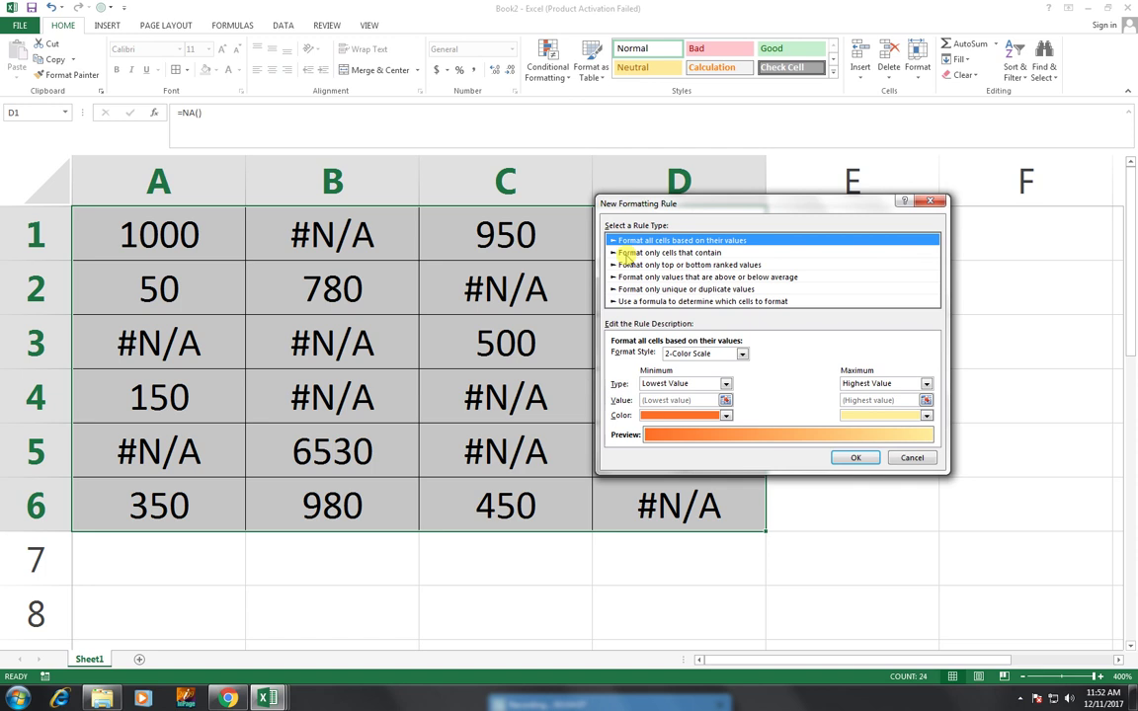
{"action": "left_click", "coordinate": [624, 255]}
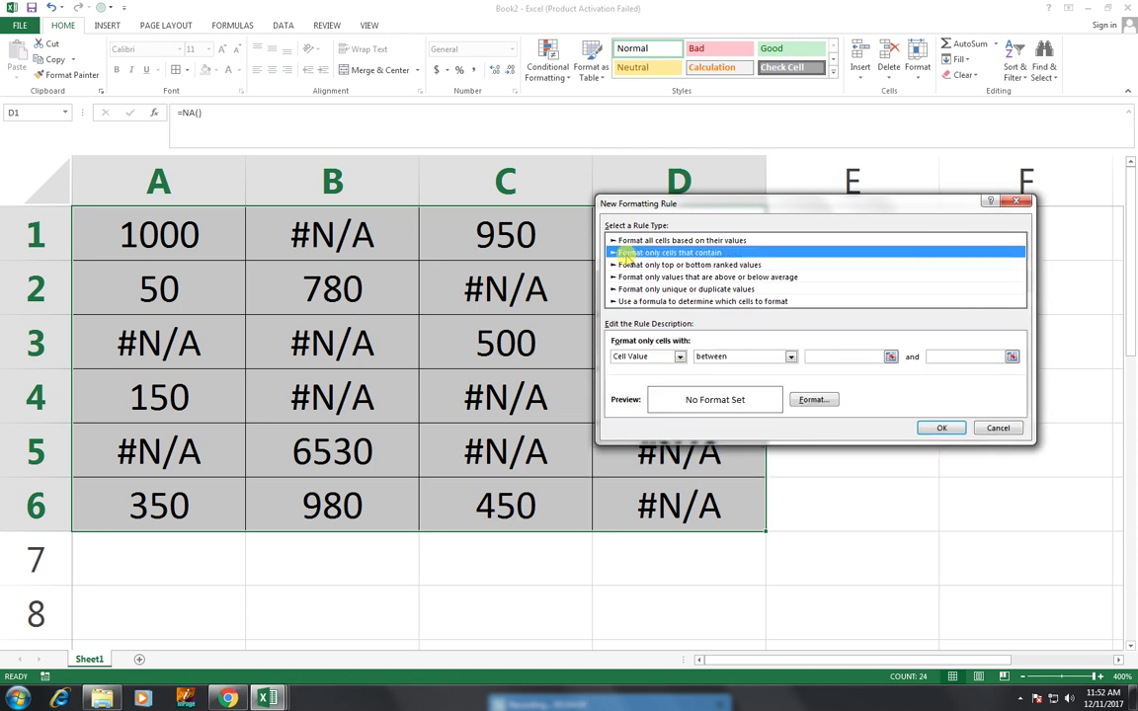
{"action": "left_click", "coordinate": [680, 357]}
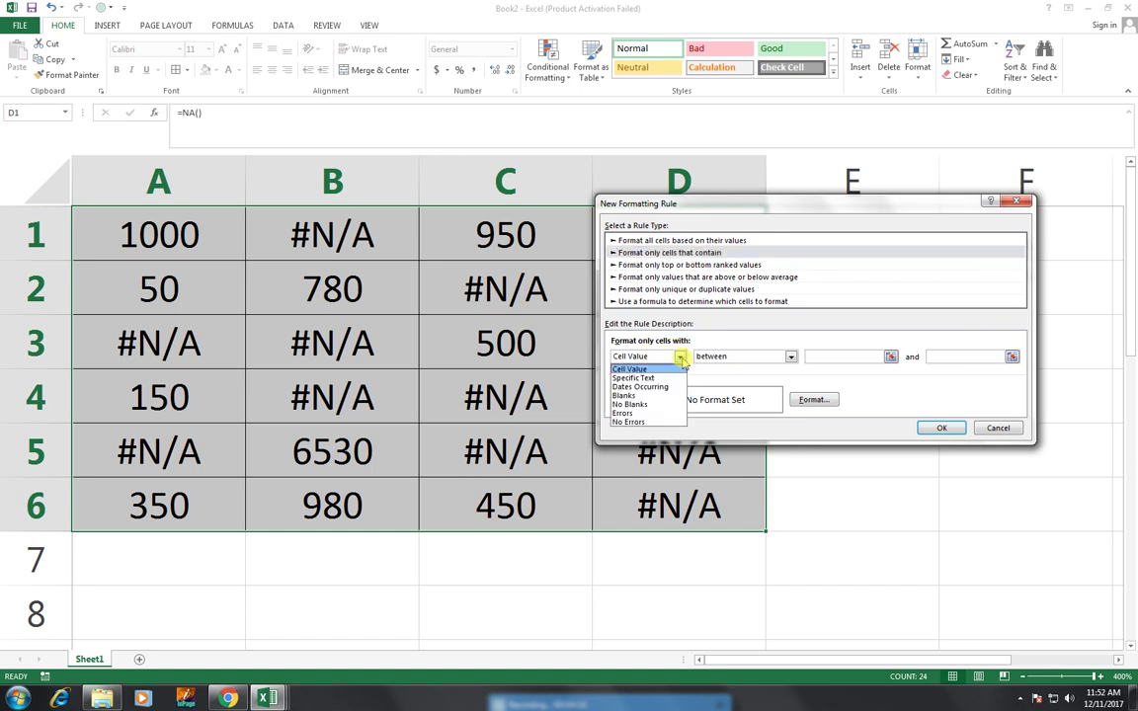
{"action": "left_click", "coordinate": [673, 414]}
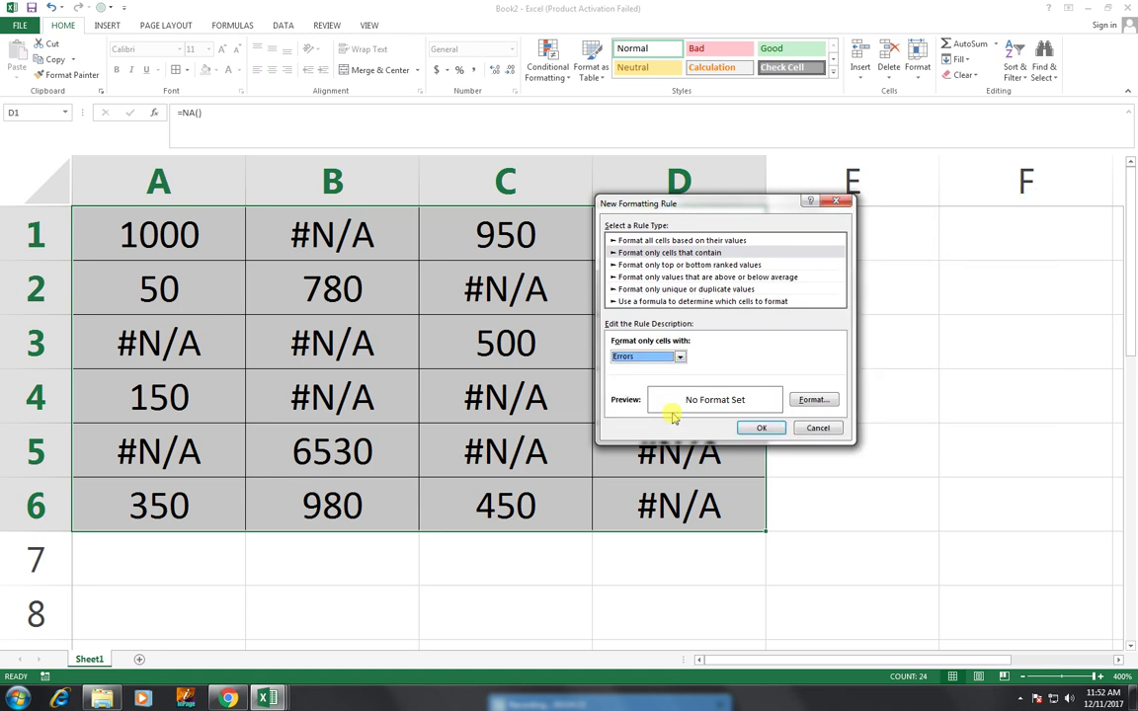
{"action": "left_click", "coordinate": [812, 400]}
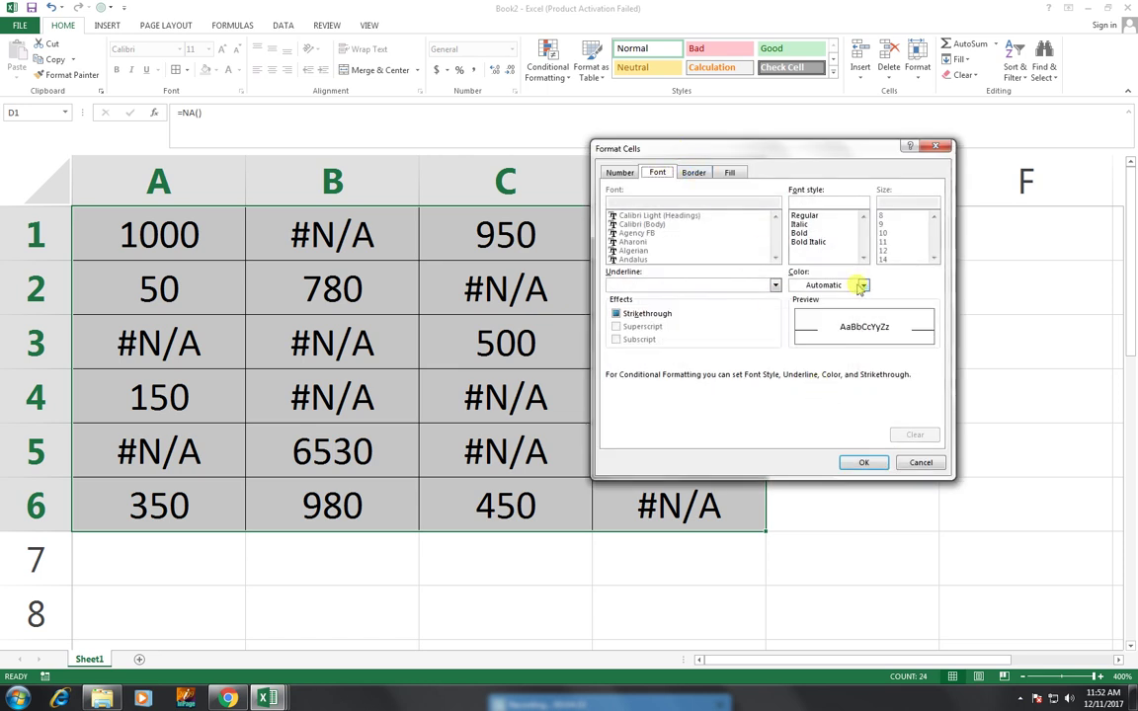
{"action": "left_click", "coordinate": [820, 284]}
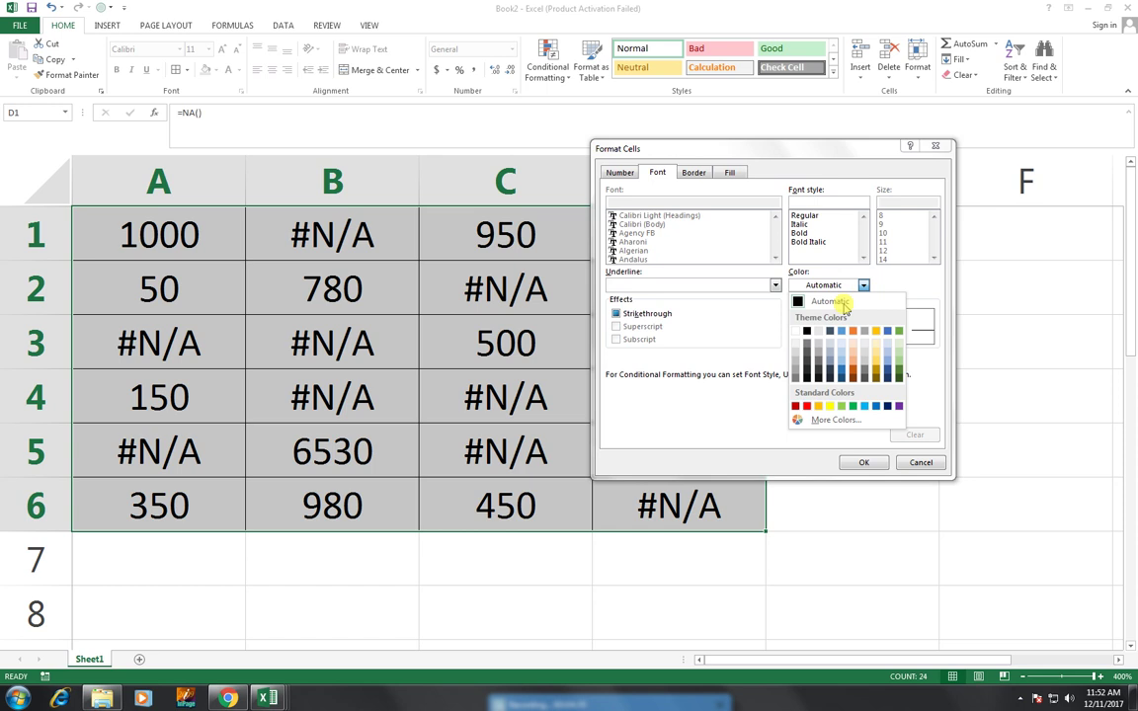
{"action": "left_click", "coordinate": [796, 331]}
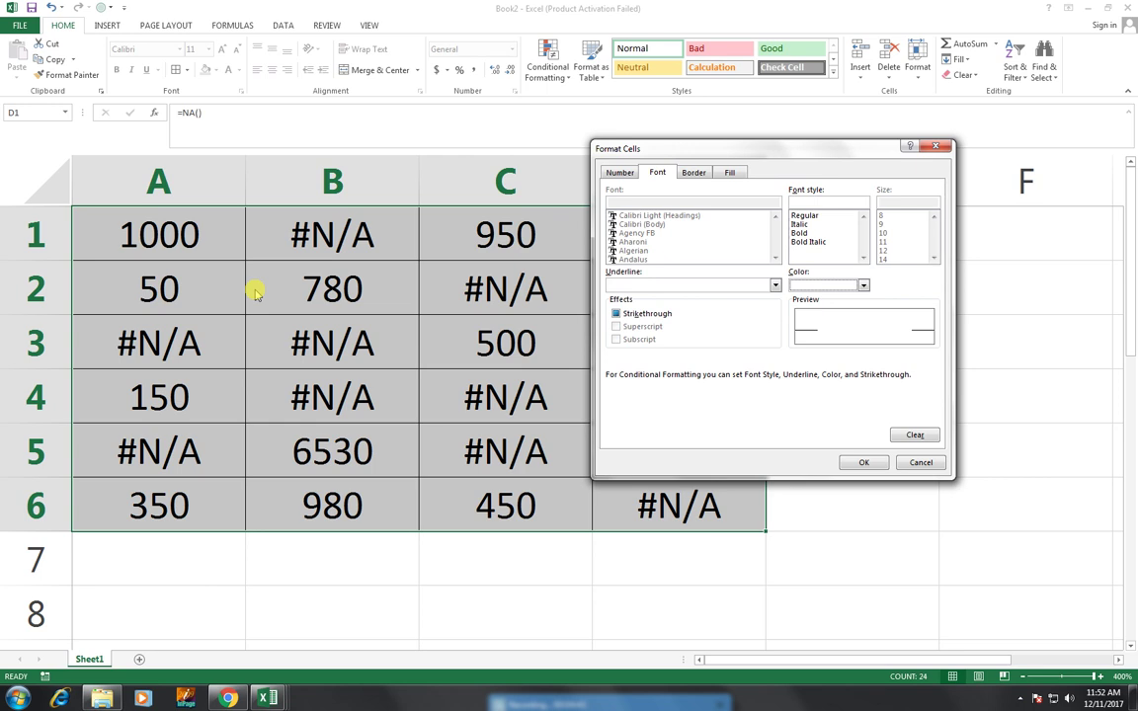
{"action": "left_click", "coordinate": [862, 463]}
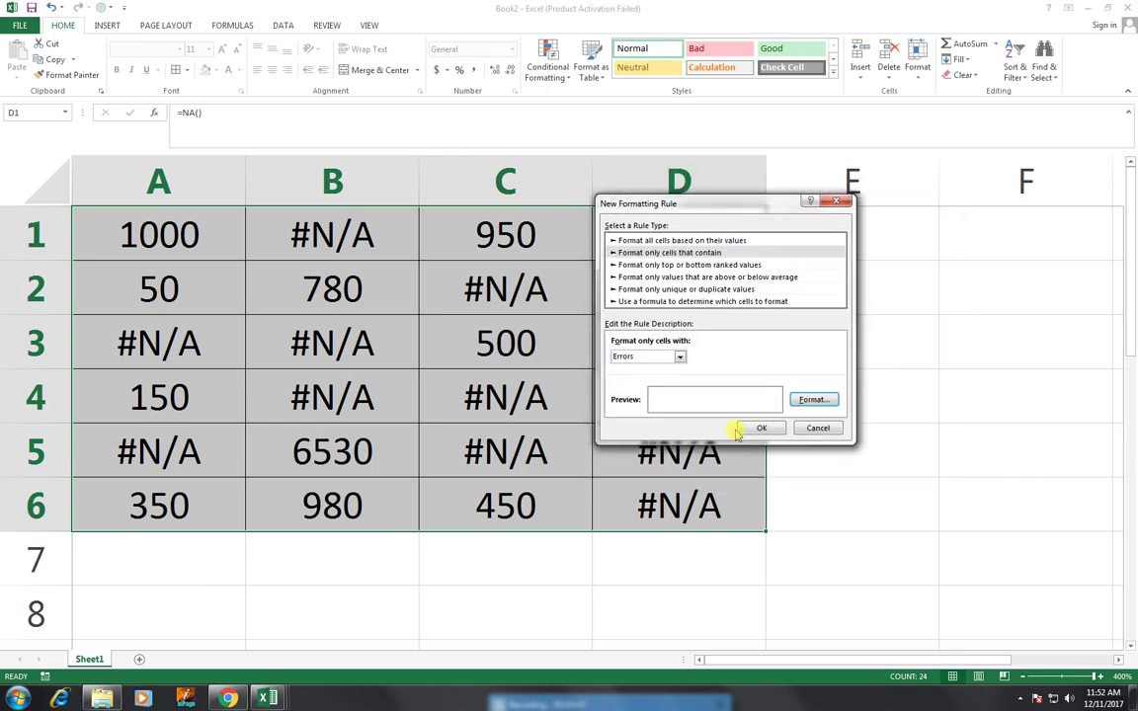
{"action": "left_click", "coordinate": [743, 429]}
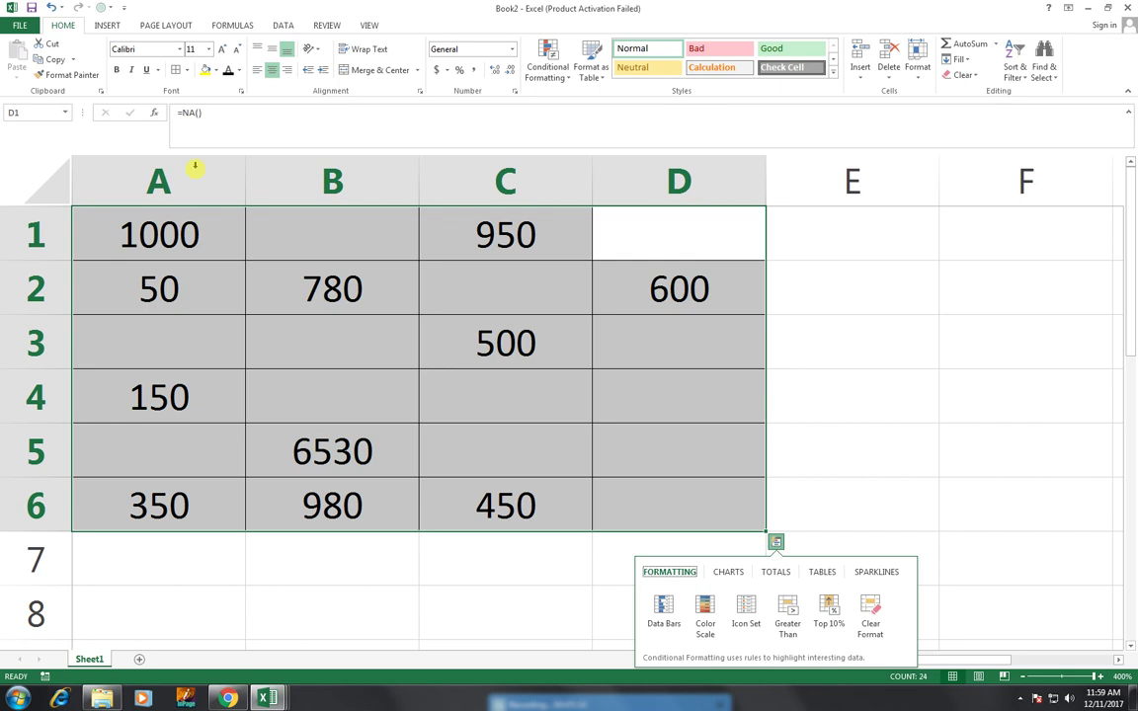
Step: Deselect the table at B3 and open the print preview with Ctrl+P
{"action": "left_click", "coordinate": [284, 317]}
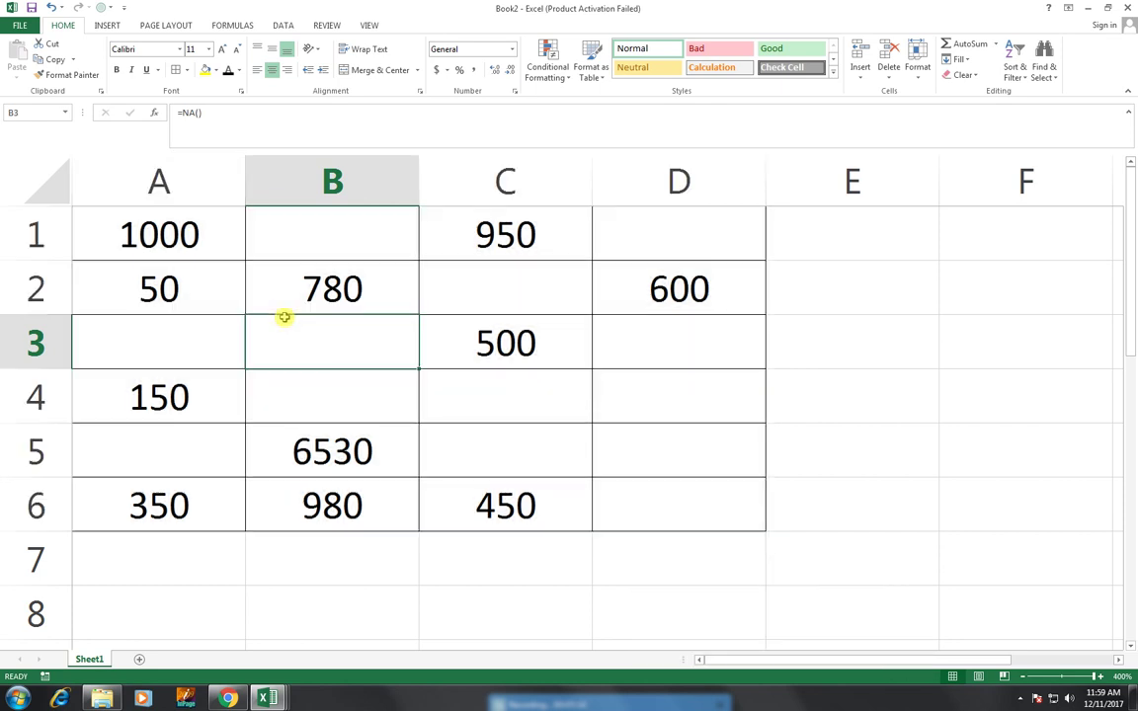
{"action": "key", "text": "ctrl+p"}
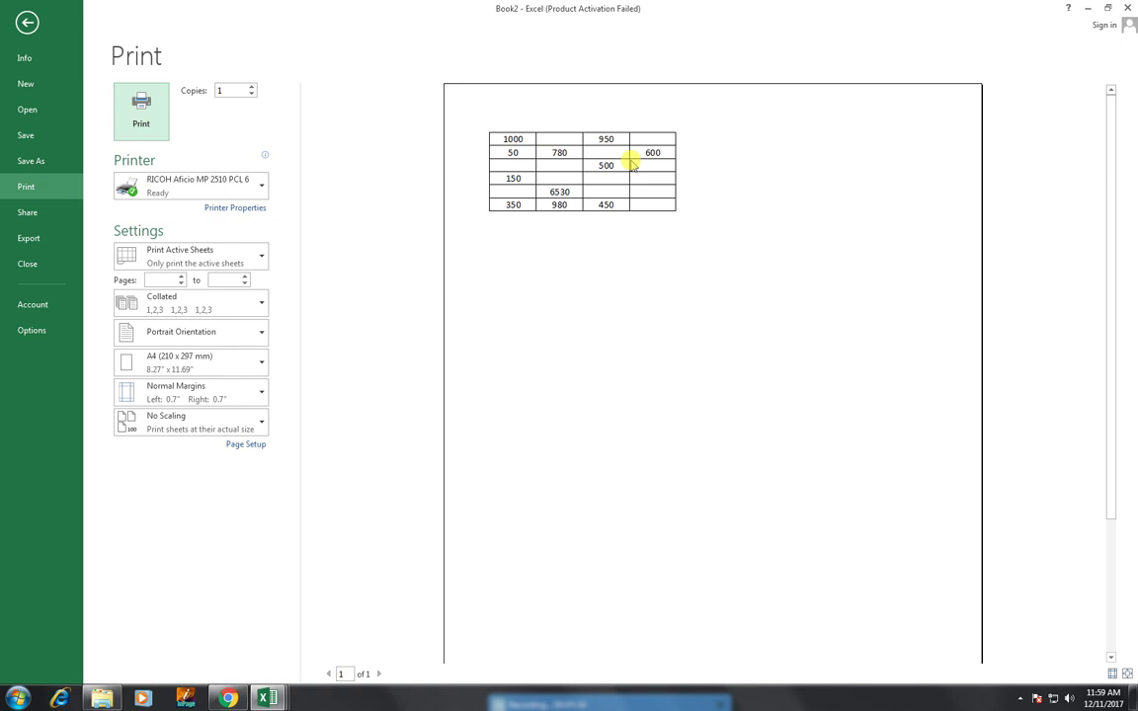
Step: Leave the print preview and add a new blank worksheet, Sheet2
{"action": "left_click", "coordinate": [27, 22]}
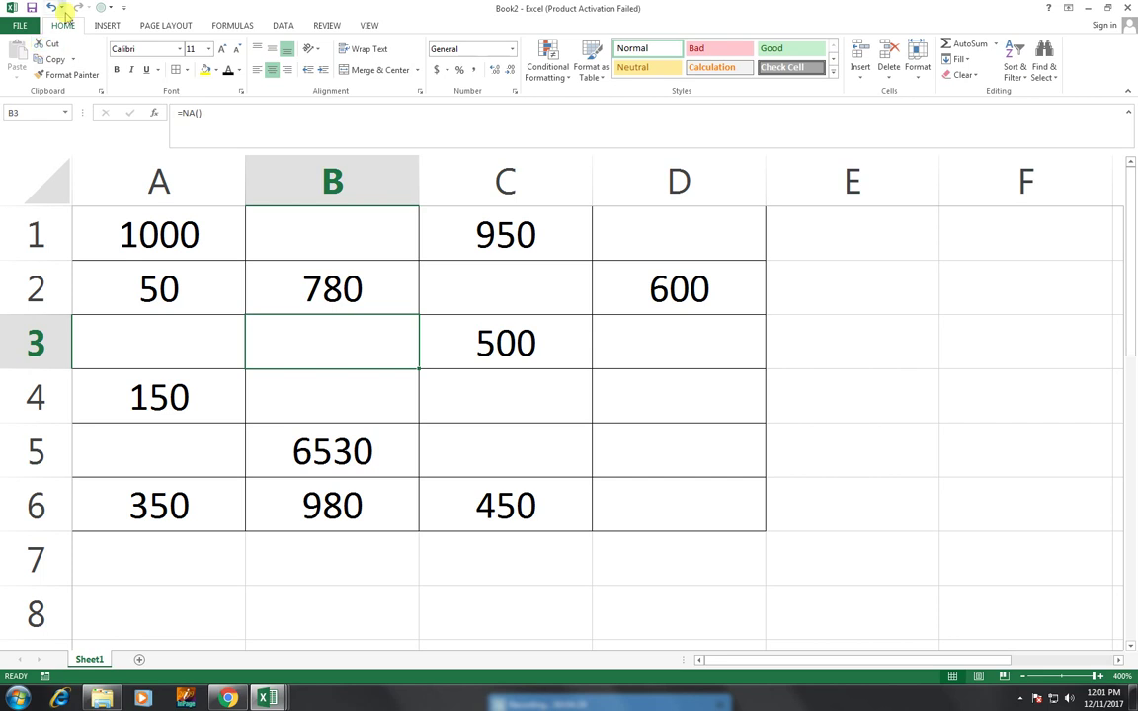
{"action": "left_click", "coordinate": [139, 660]}
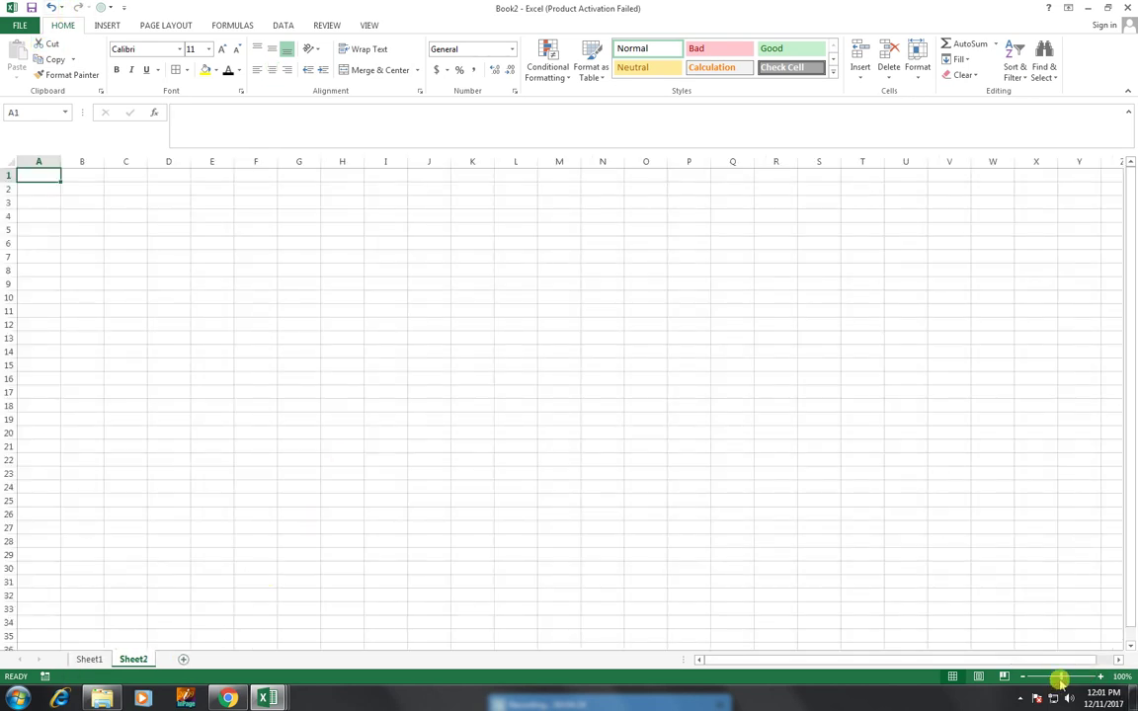
Step: Zoom Sheet2 to about 286% and go to the mark sheet in the advance workbook
{"action": "left_click_drag", "start_coordinate": [1063, 675], "coordinate": [1083, 679]}
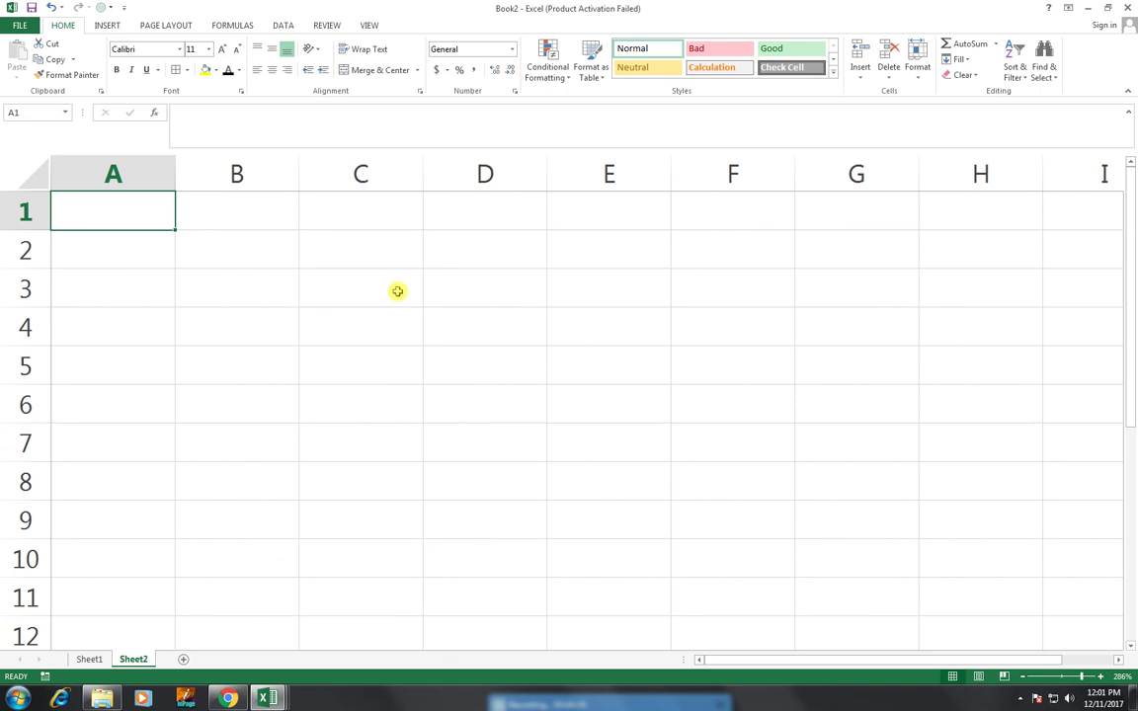
{"action": "left_click", "coordinate": [164, 26]}
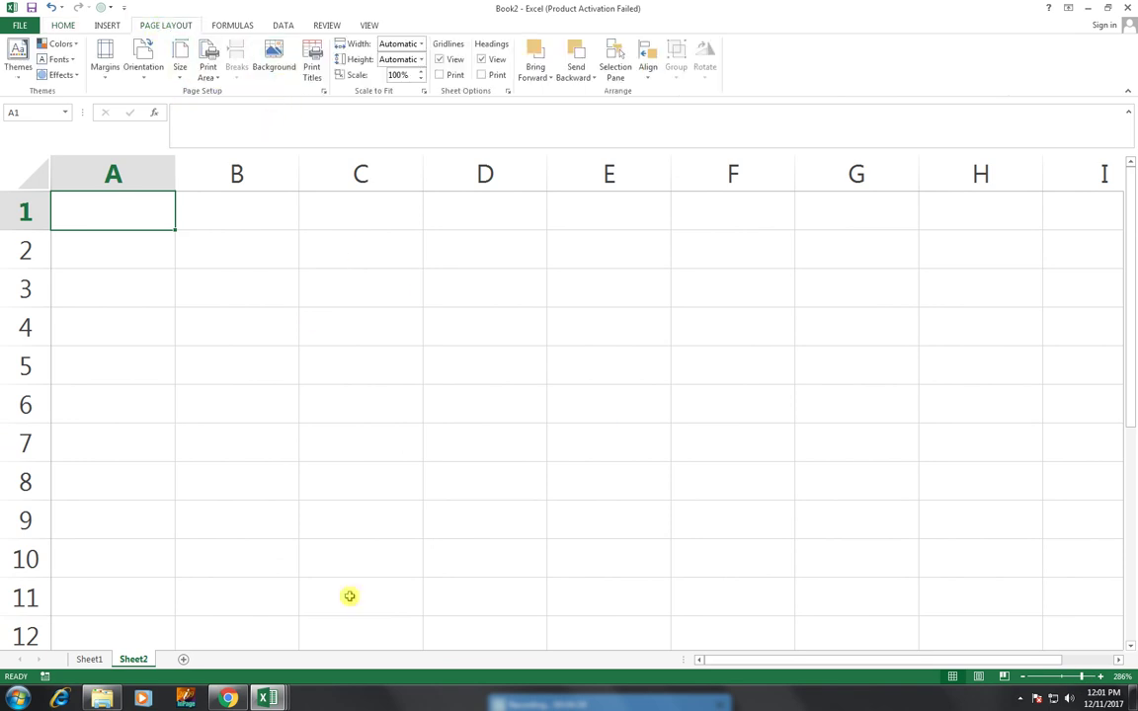
{"action": "left_click", "coordinate": [268, 698]}
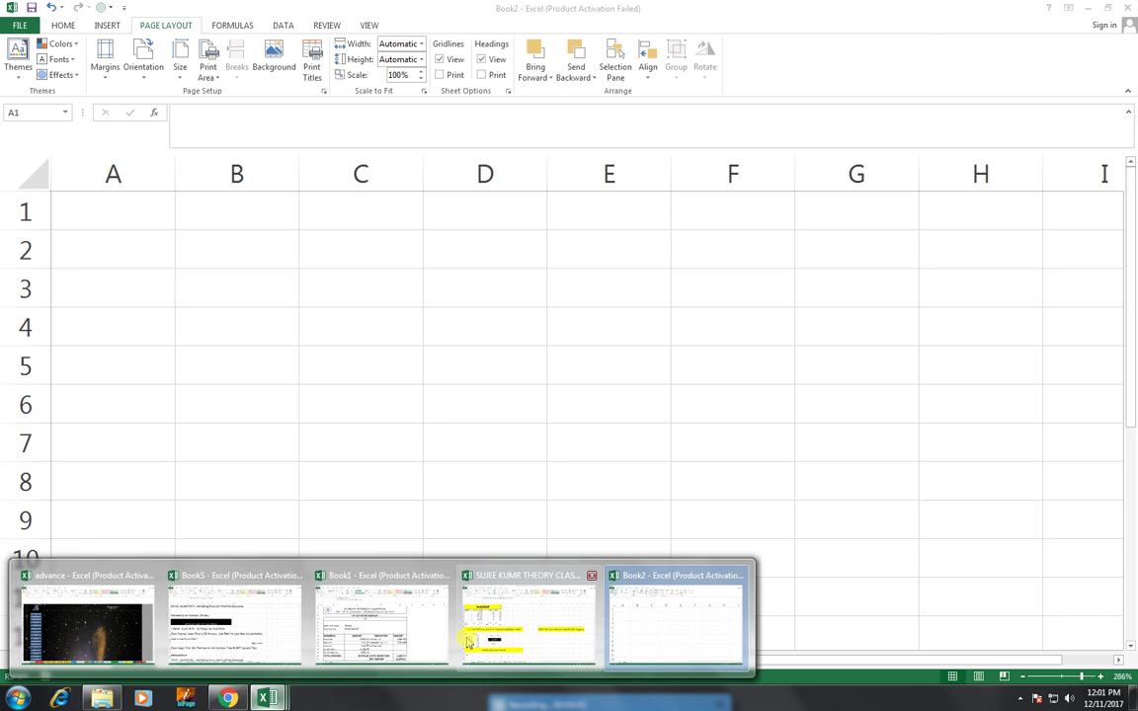
{"action": "left_click", "coordinate": [82, 637]}
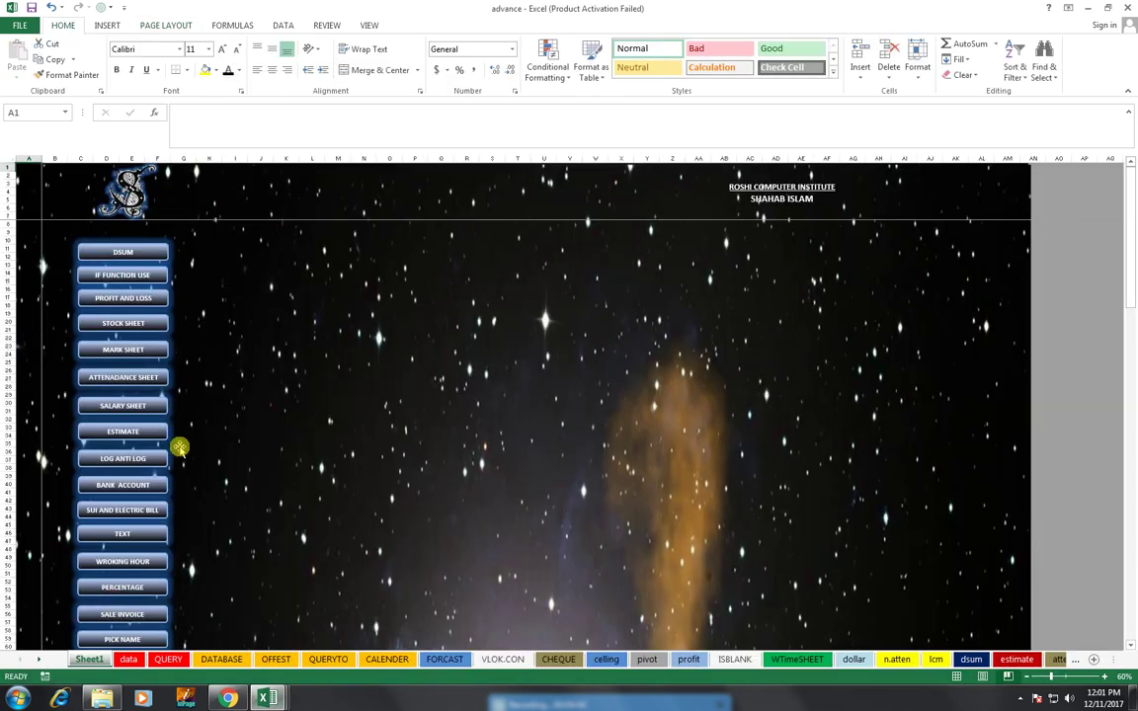
{"action": "left_click", "coordinate": [141, 355]}
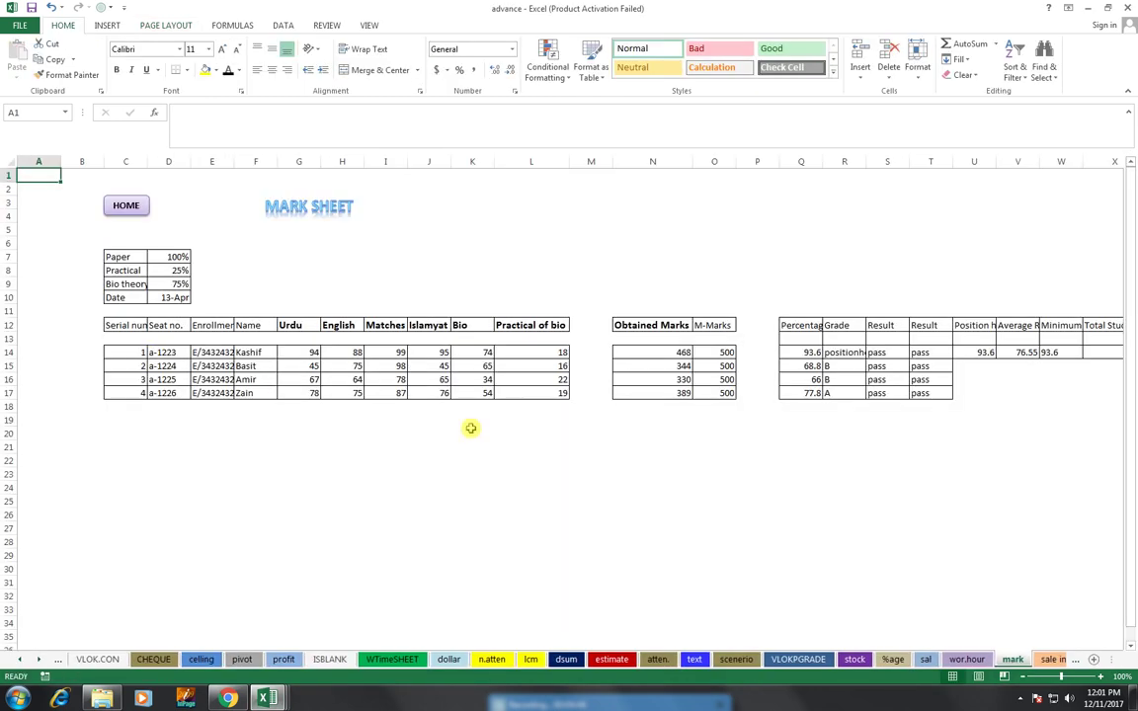
Step: Delete the empty columns M and O from the mark sheet
{"action": "left_click", "coordinate": [583, 160]}
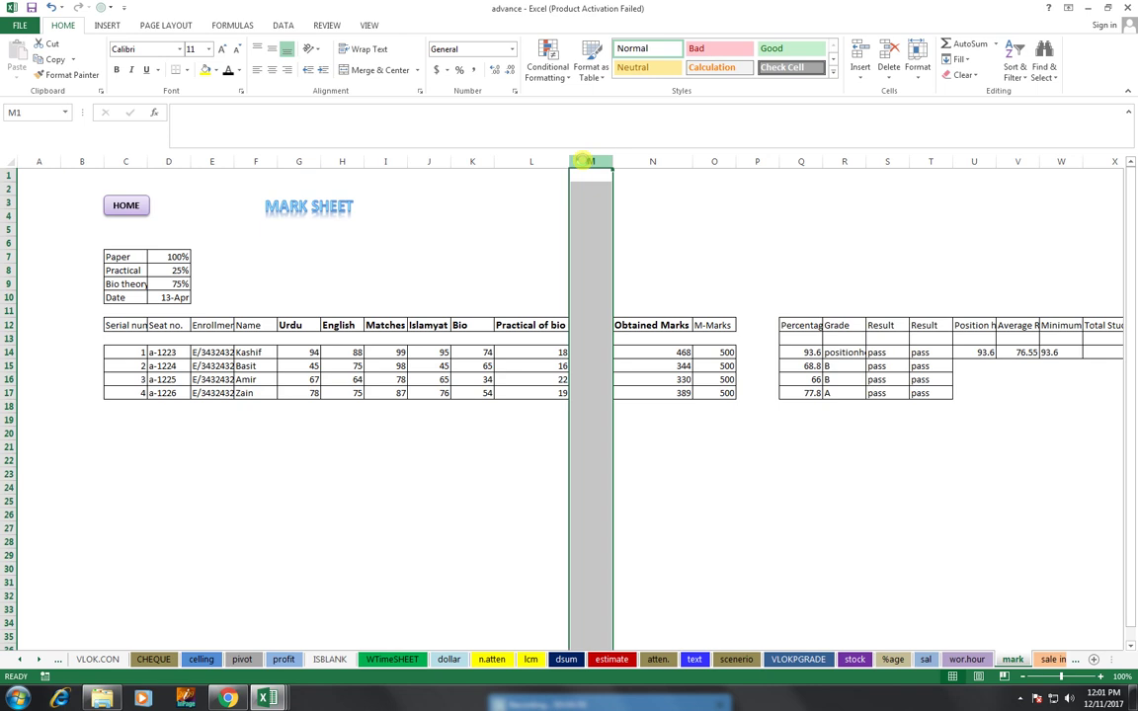
{"action": "key", "text": "ctrl+minus"}
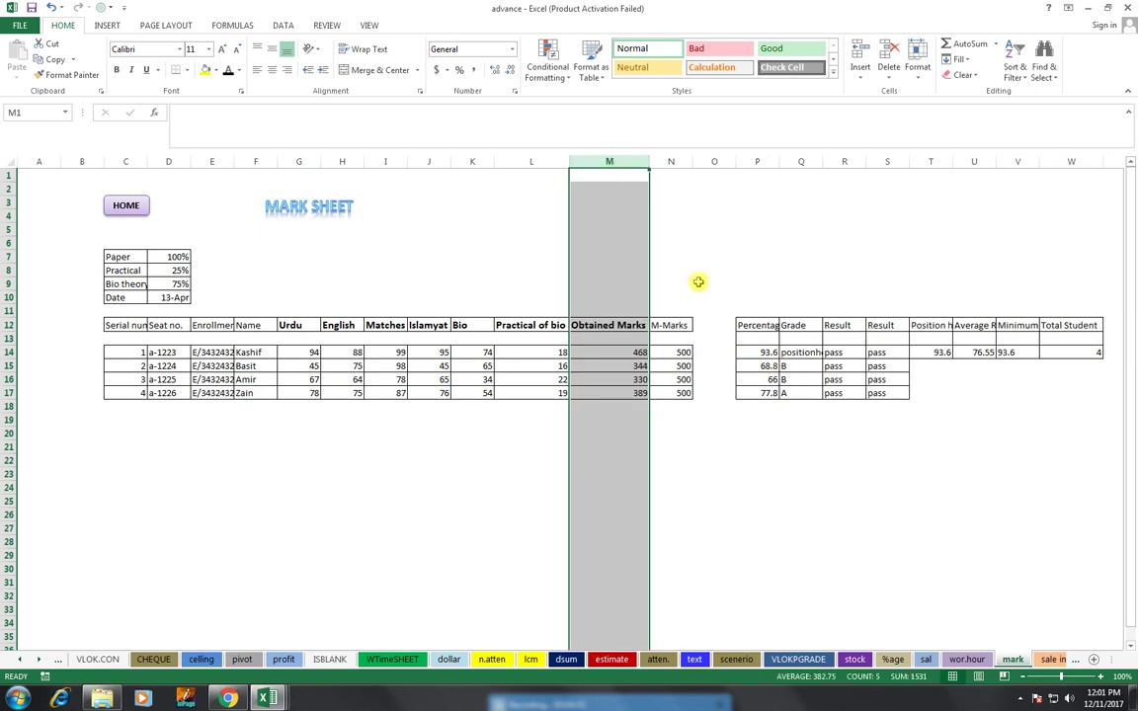
{"action": "left_click", "coordinate": [712, 161]}
{"action": "key", "text": "ctrl+minus"}
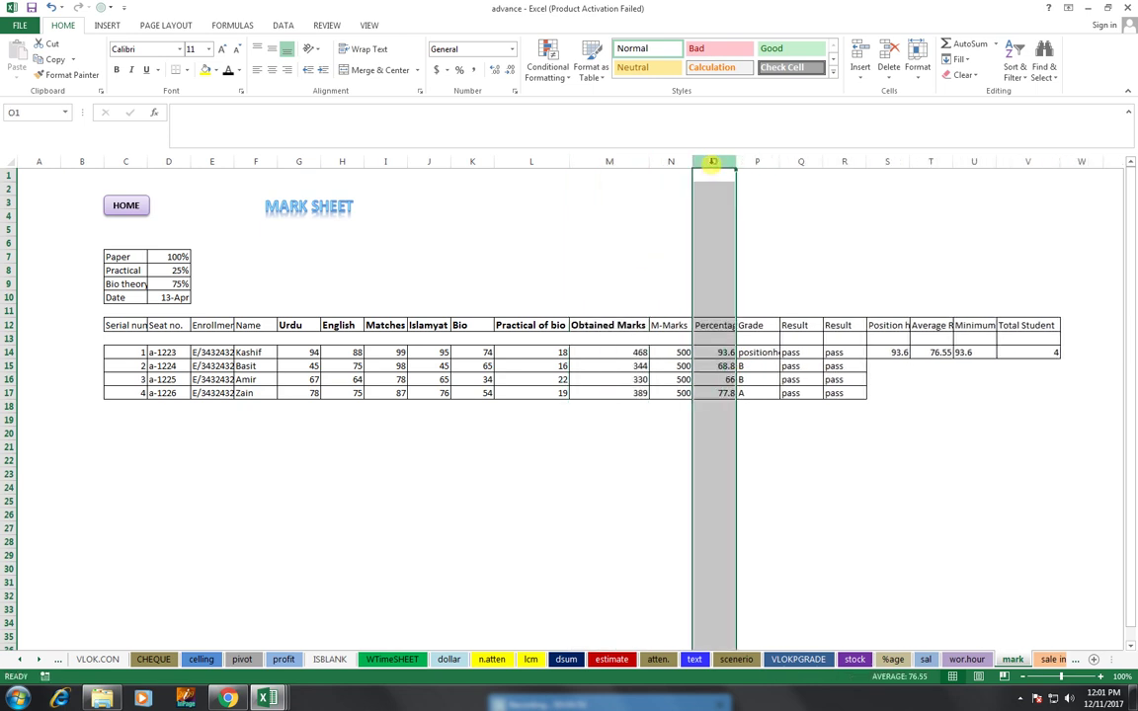
Step: Copy the marks table from Name to Grade and return to Book2
{"action": "left_click_drag", "start_coordinate": [255, 319], "coordinate": [773, 387]}
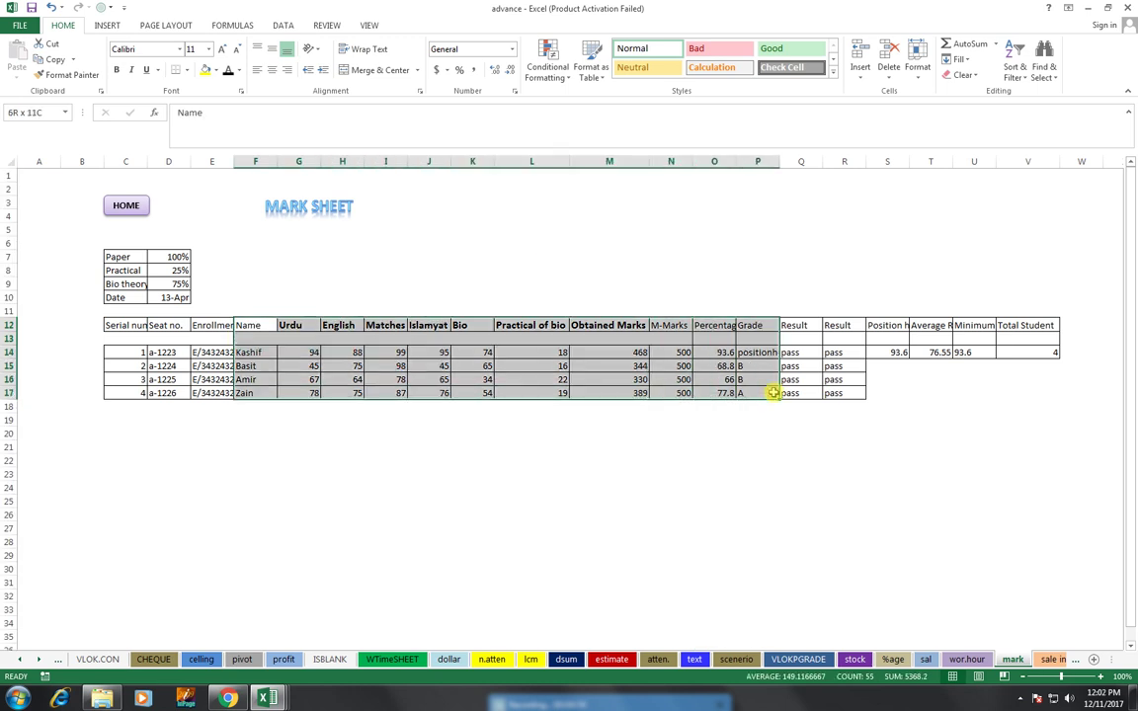
{"action": "key", "text": "ctrl+c"}
{"action": "mouse_move", "coordinate": [266, 698]}
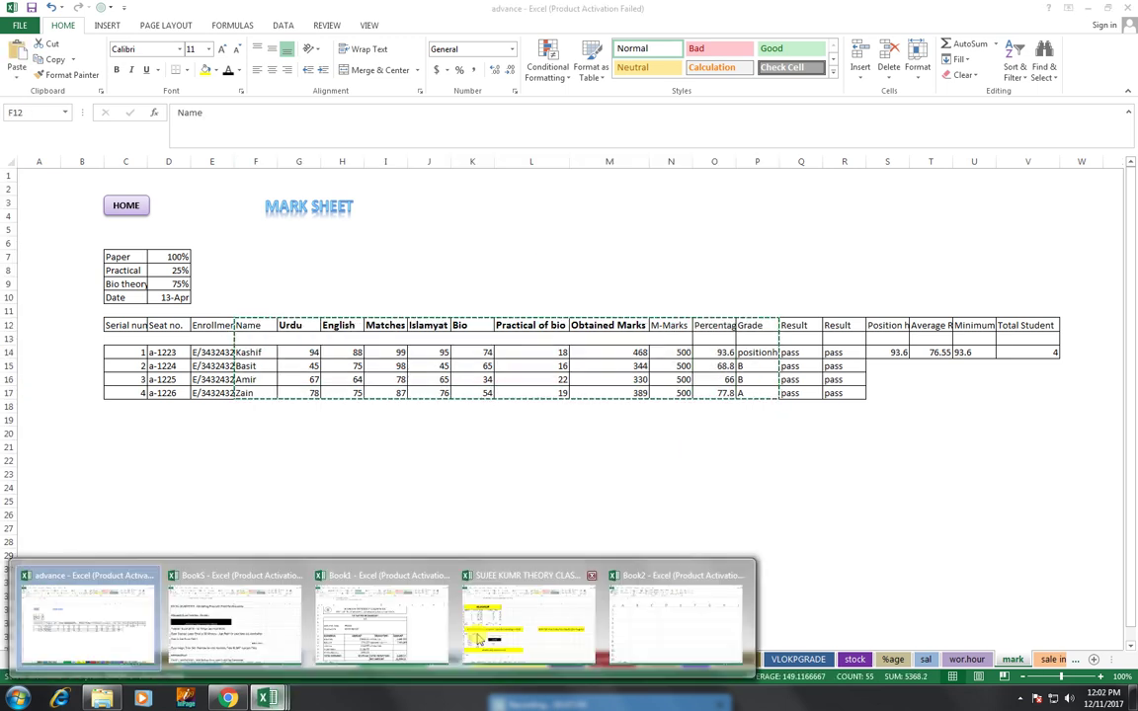
{"action": "left_click", "coordinate": [674, 617]}
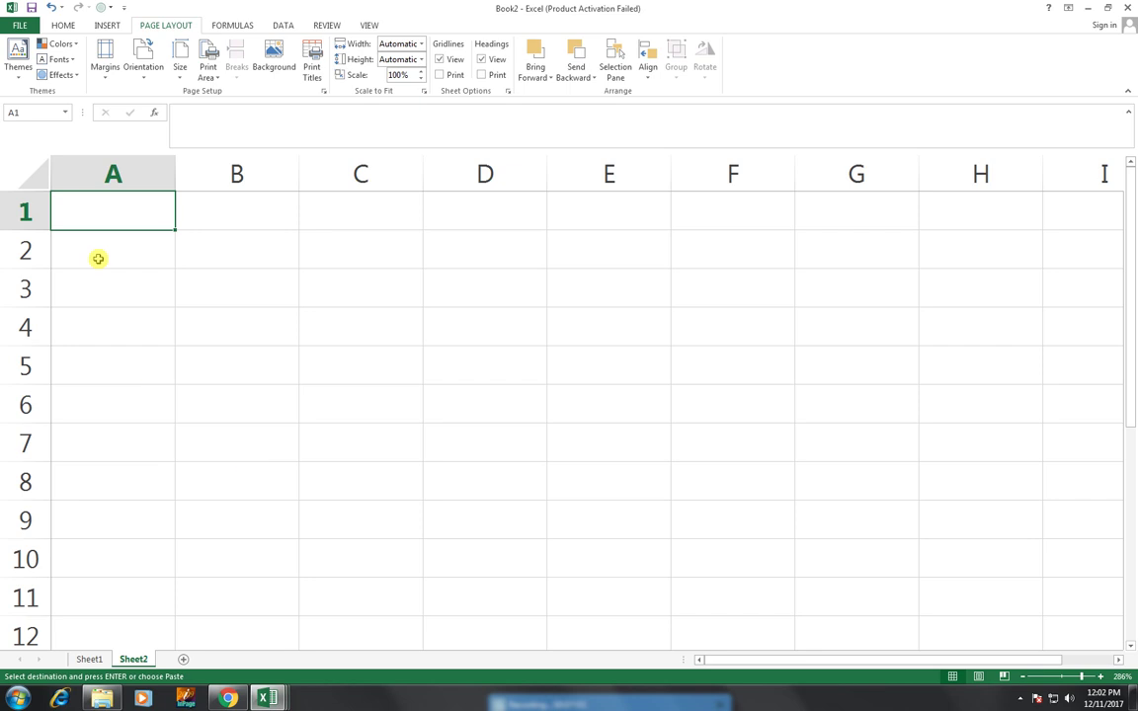
Step: Paste the mark-sheet table at A2 of Sheet2 and zoom out to check its formulas
{"action": "left_click", "coordinate": [98, 259]}
{"action": "key", "text": "ctrl+v"}
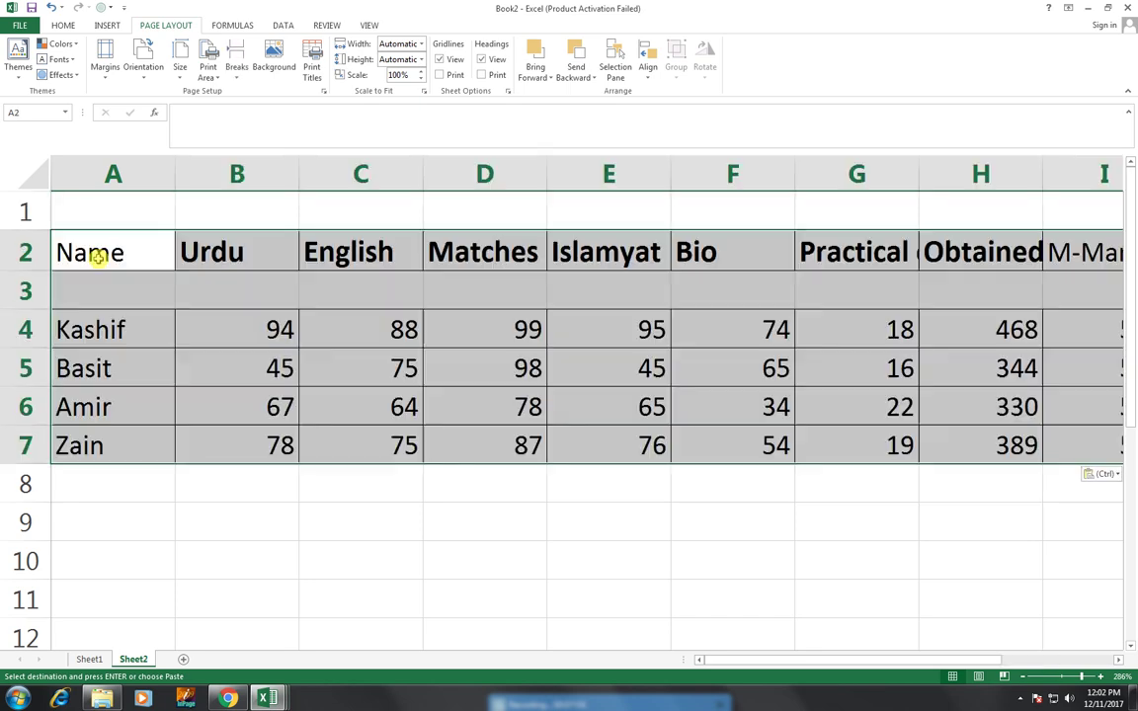
{"action": "left_click_drag", "start_coordinate": [84, 173], "coordinate": [889, 174]}
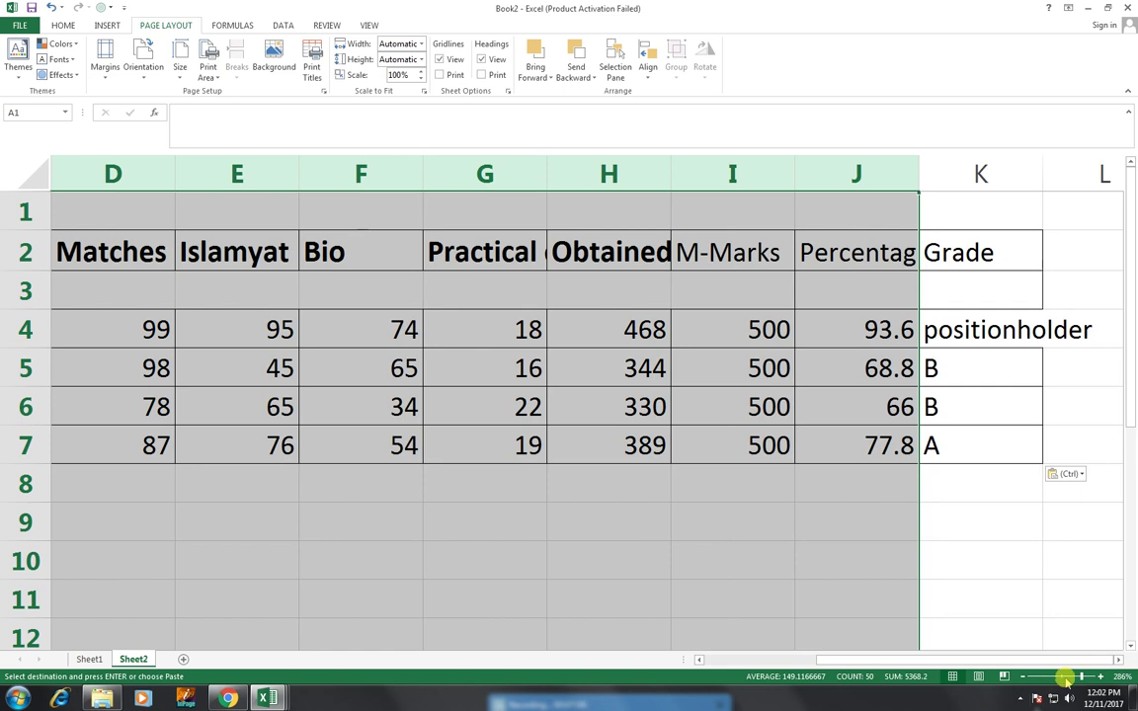
{"action": "left_click_drag", "start_coordinate": [1079, 676], "coordinate": [1066, 678]}
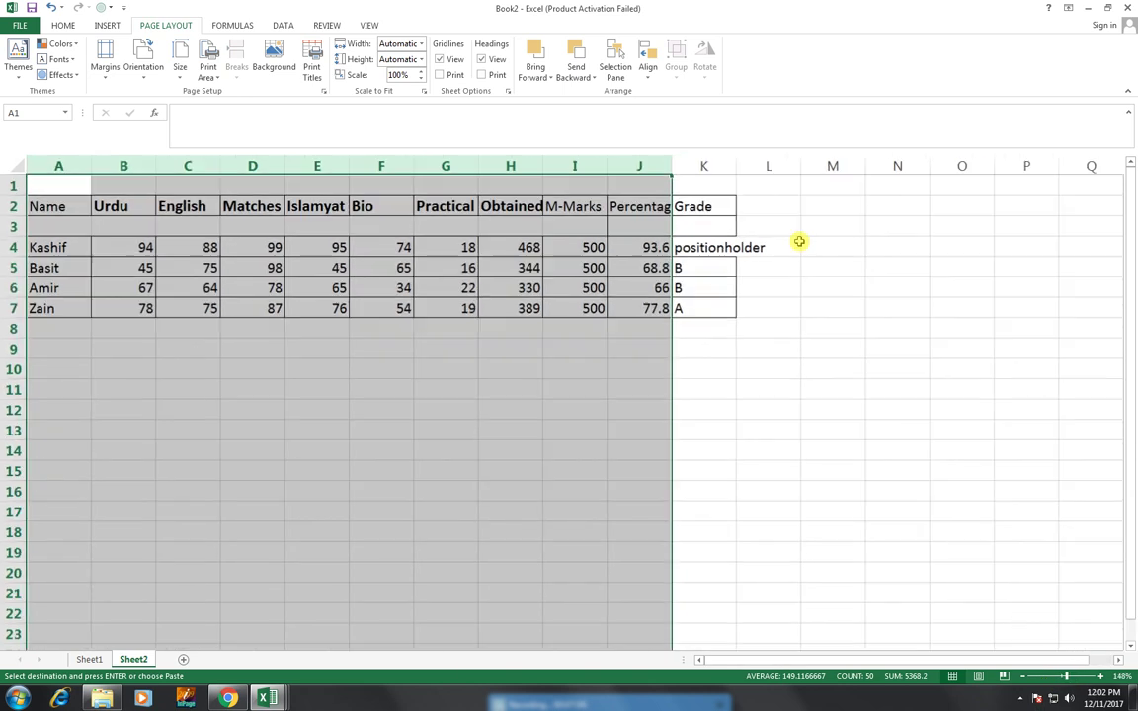
{"action": "left_click", "coordinate": [729, 247]}
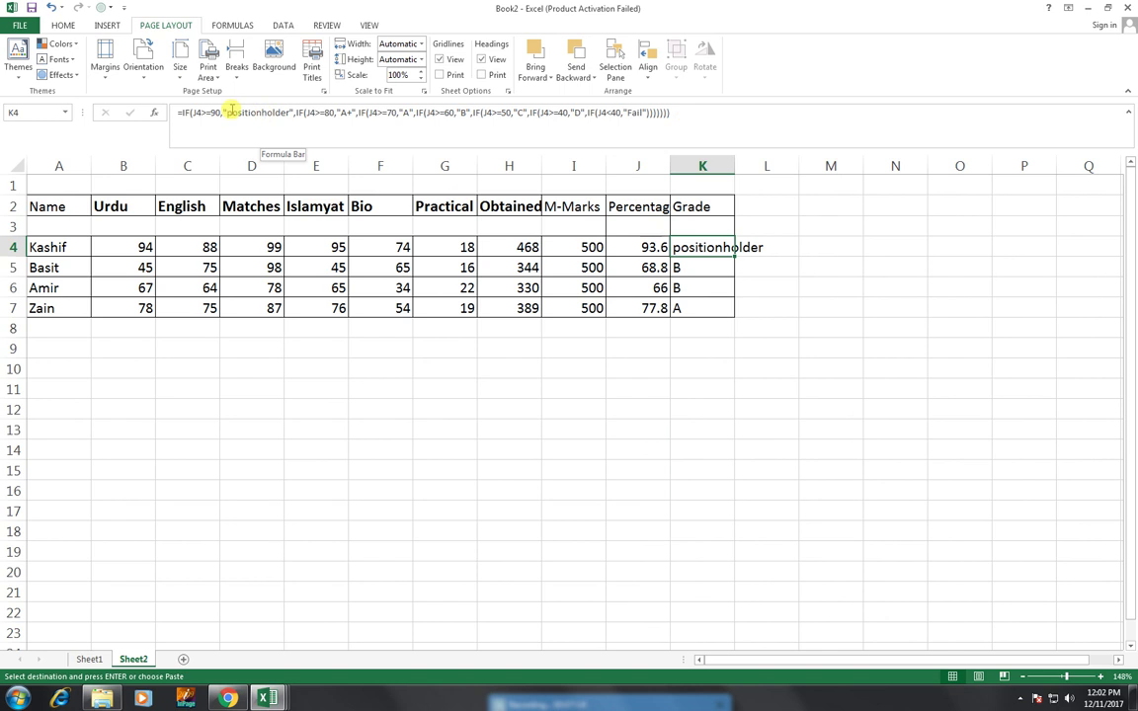
{"action": "left_click", "coordinate": [637, 259]}
{"action": "left_click", "coordinate": [599, 245]}
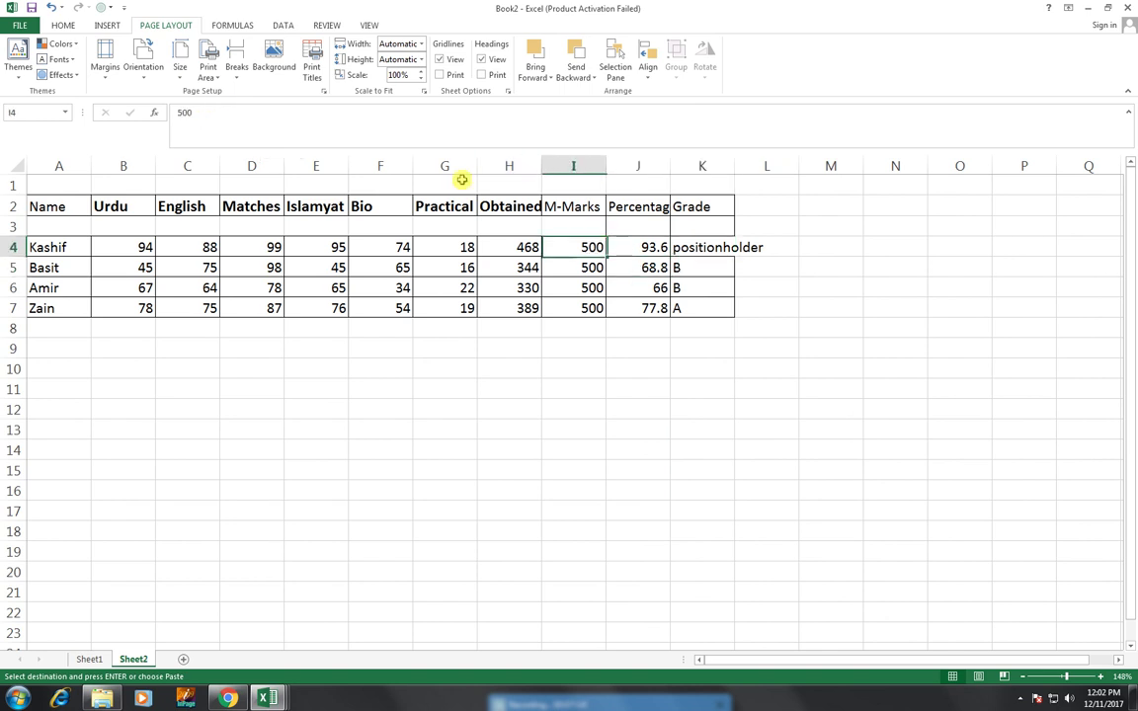
Step: Set the Islamyat mark in E4 to 99 and autofit the Grade column
{"action": "left_click", "coordinate": [310, 253]}
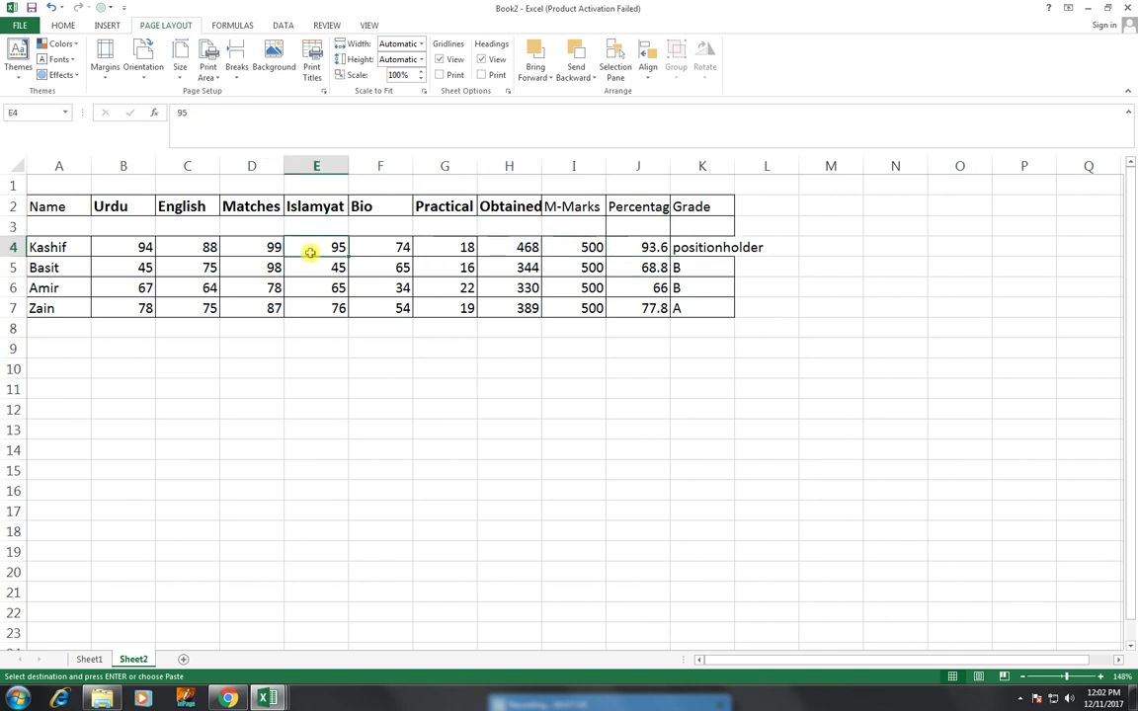
{"action": "type", "text": "101"}
{"action": "key", "text": "Return"}
{"action": "left_click", "coordinate": [310, 253]}
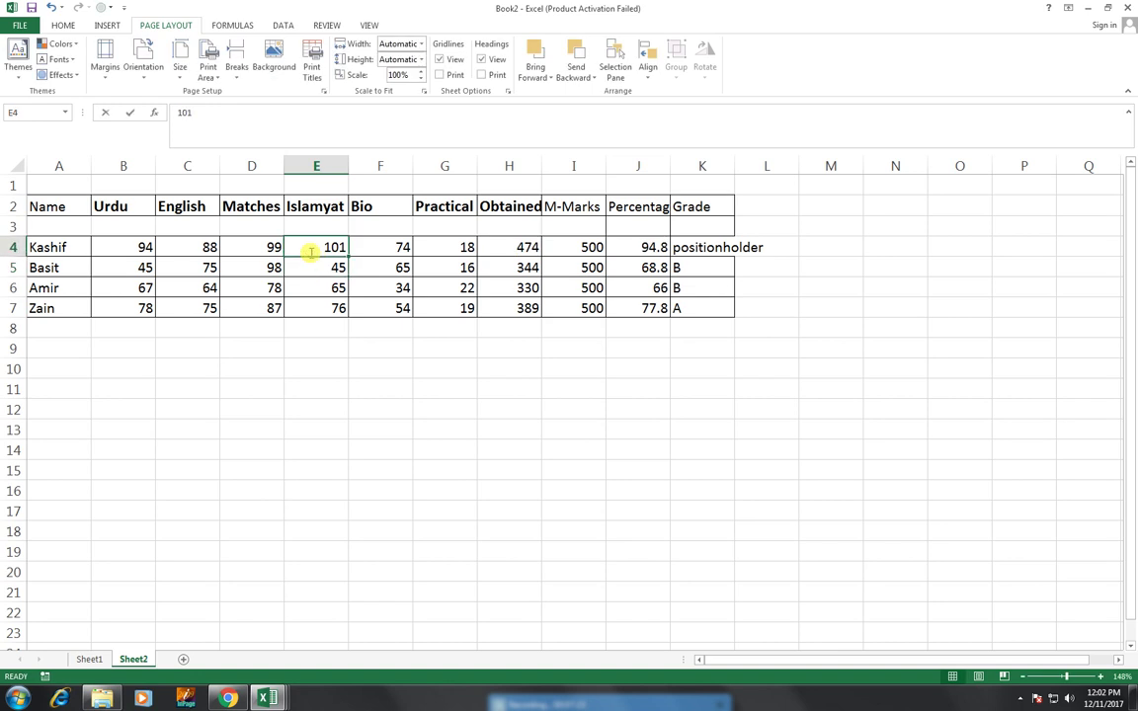
{"action": "type", "text": "99"}
{"action": "key", "text": "Return"}
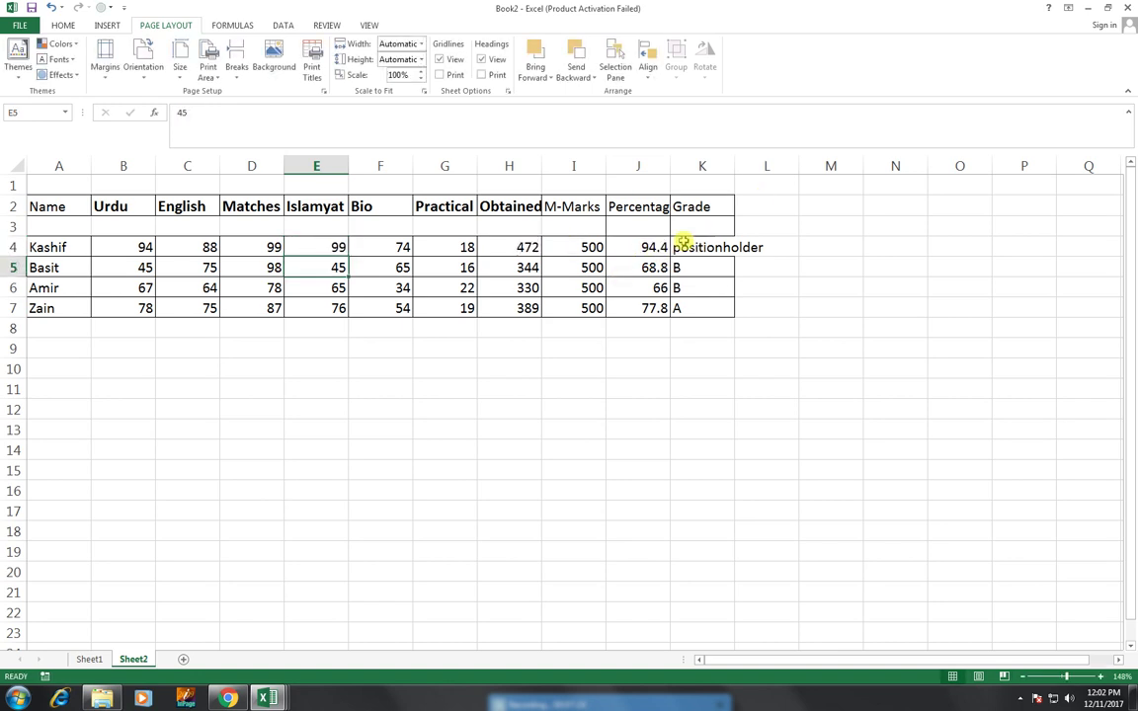
{"action": "double_click", "coordinate": [733, 164]}
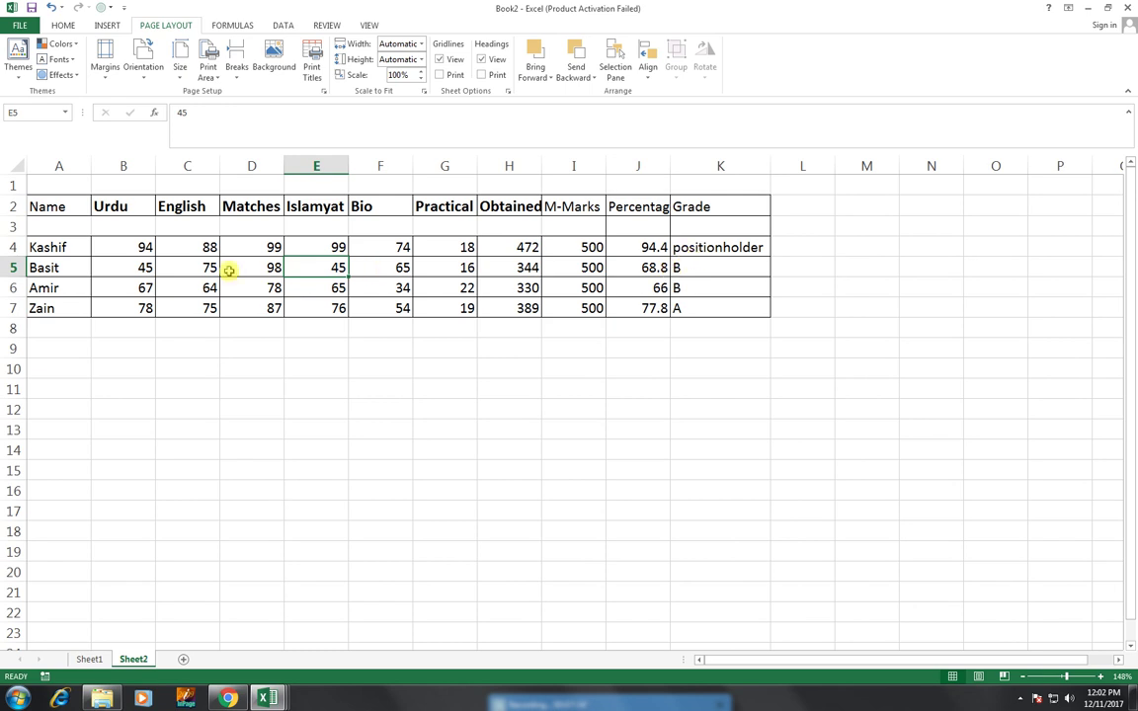
Step: Change the English mark in C4 to 10 and check the recalculated grade
{"action": "left_click", "coordinate": [202, 250]}
{"action": "type", "text": "10"}
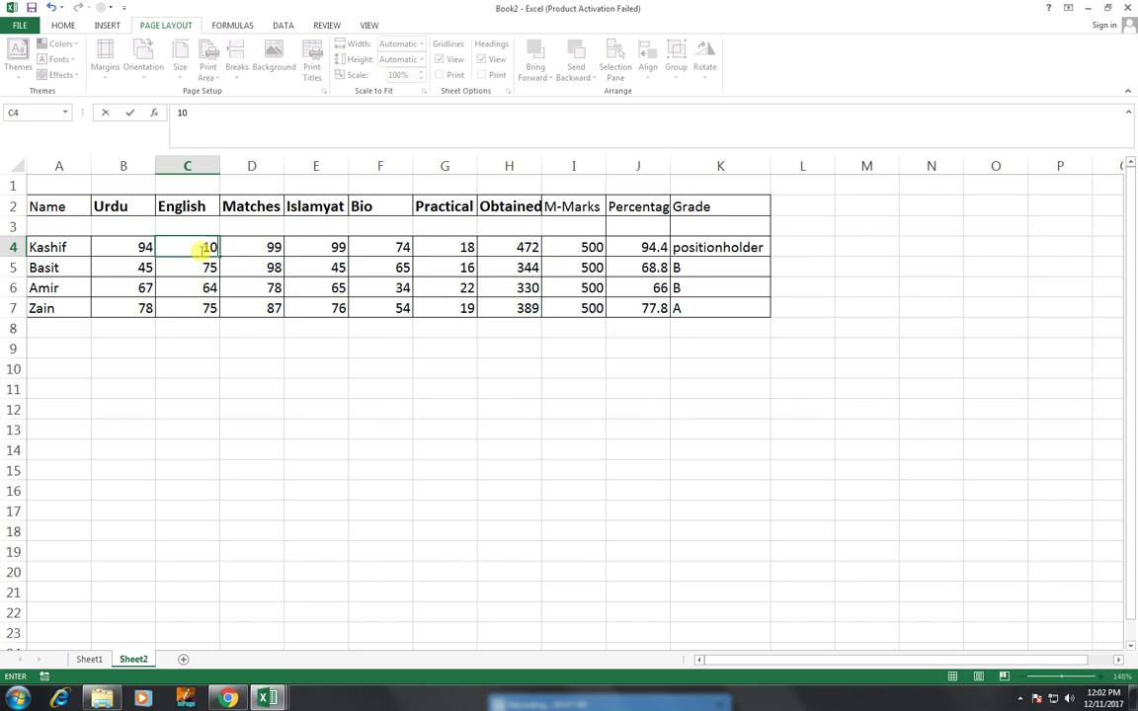
{"action": "key", "text": "Return"}
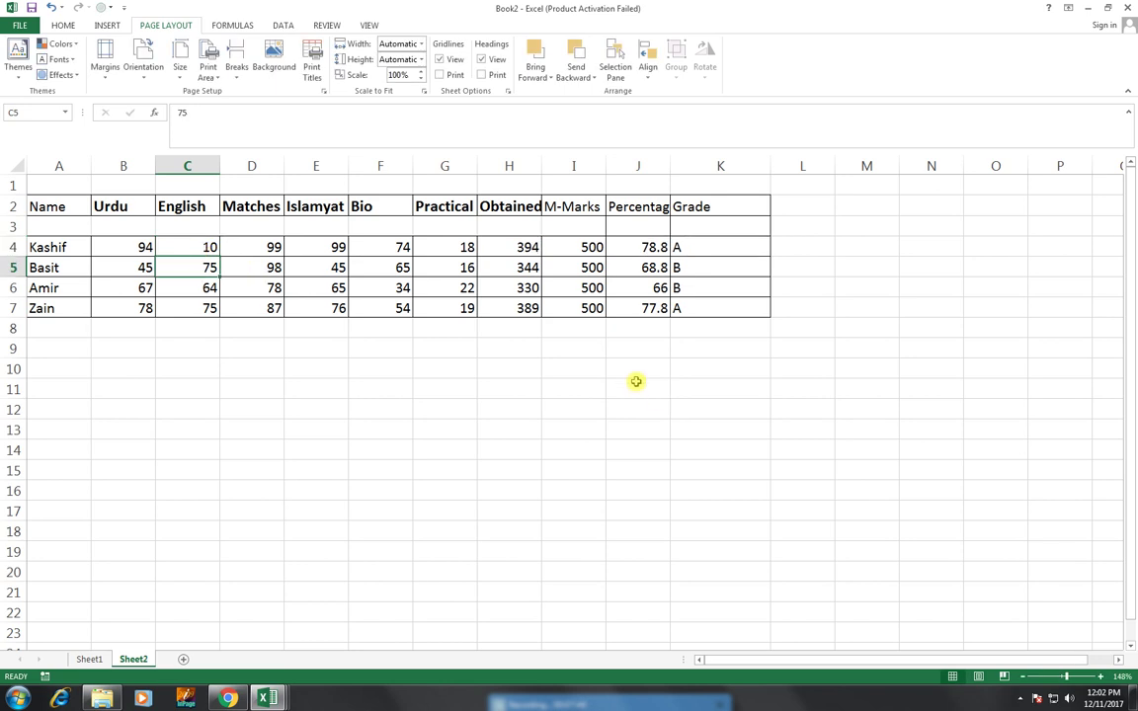
{"action": "left_click", "coordinate": [711, 253]}
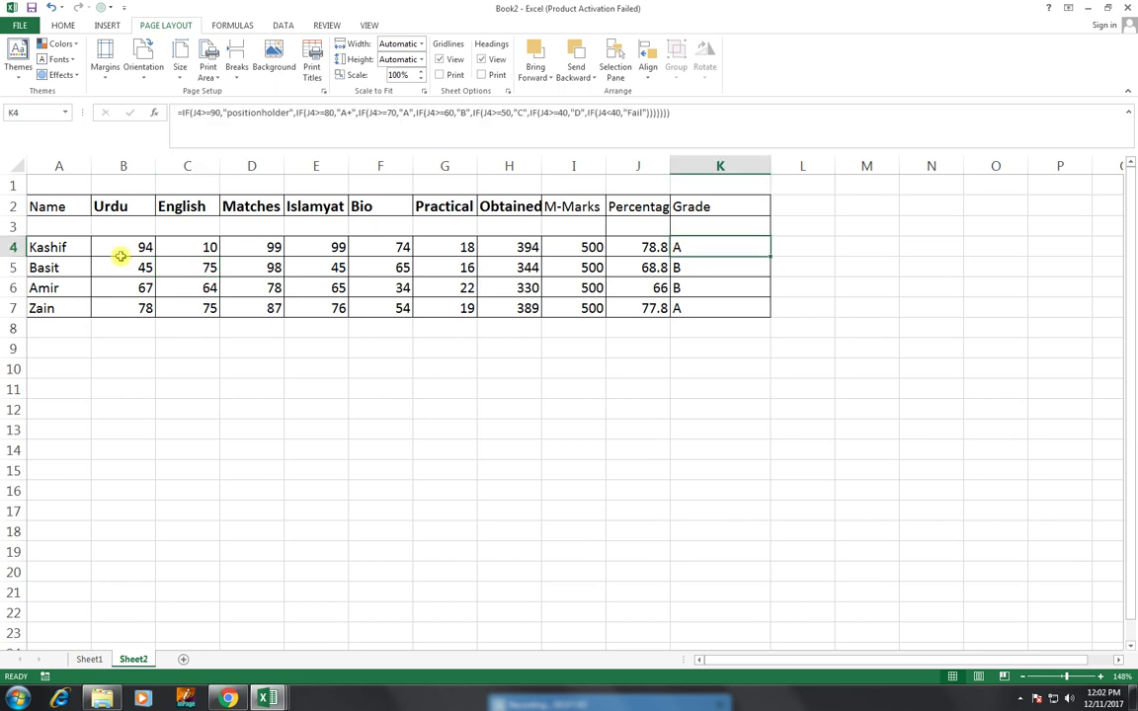
{"action": "left_click", "coordinate": [21, 163]}
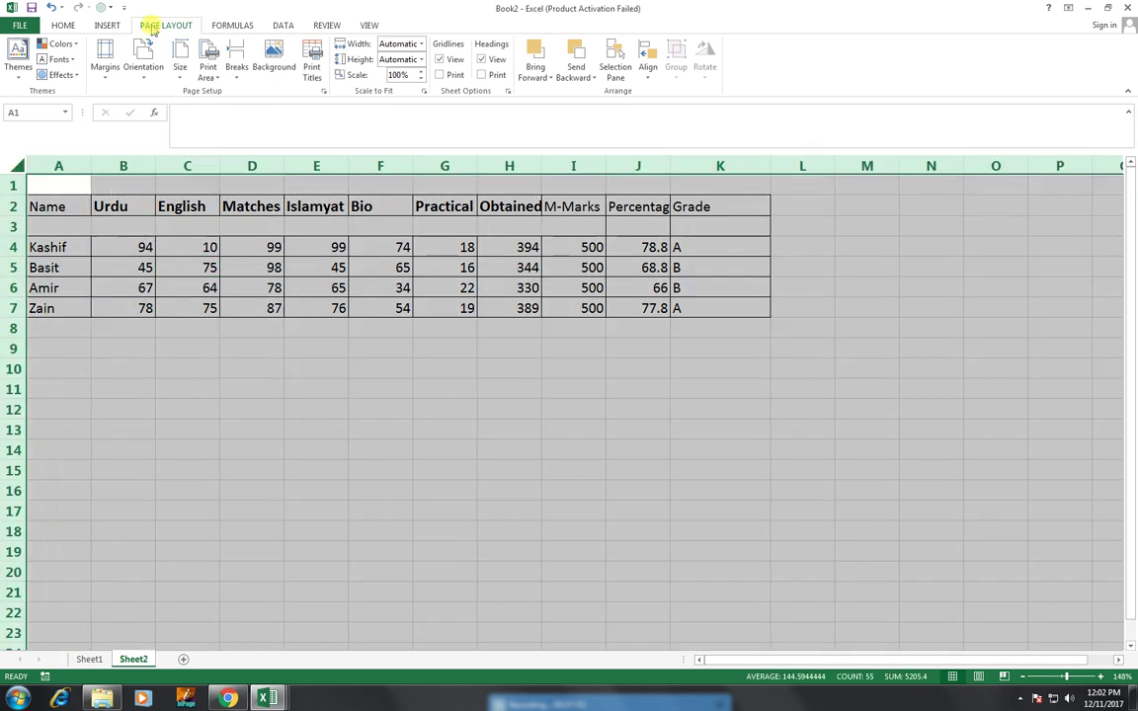
{"action": "left_click", "coordinate": [62, 24]}
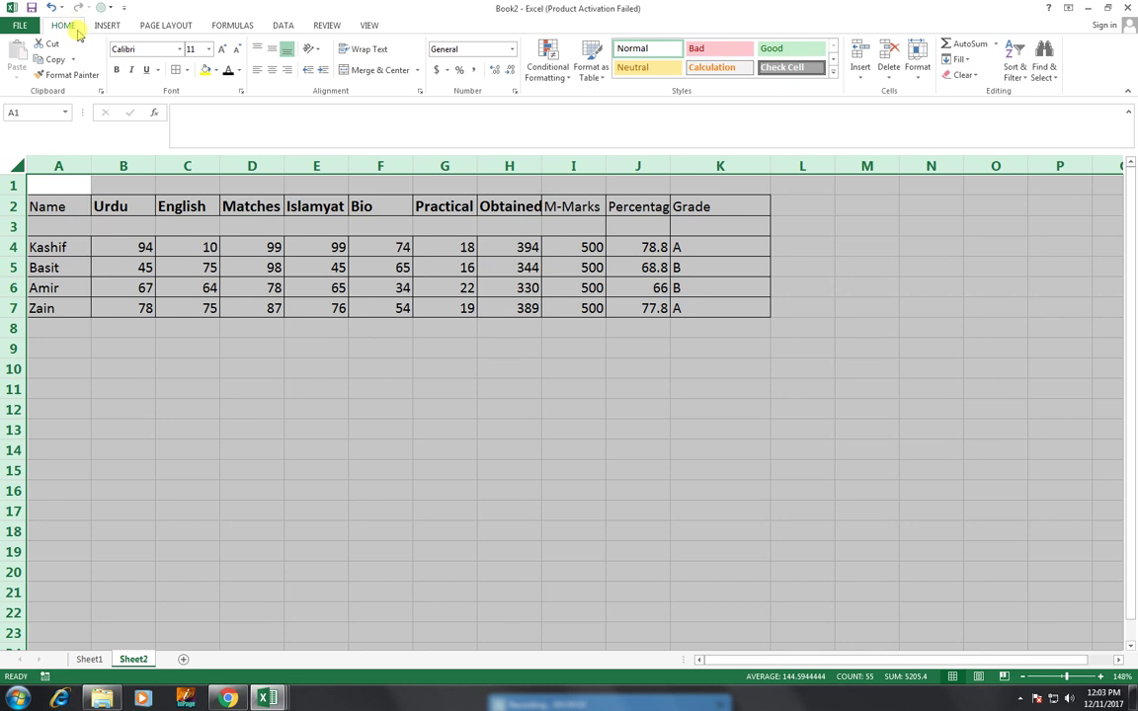
{"action": "left_click", "coordinate": [917, 79]}
{"action": "left_click", "coordinate": [973, 299]}
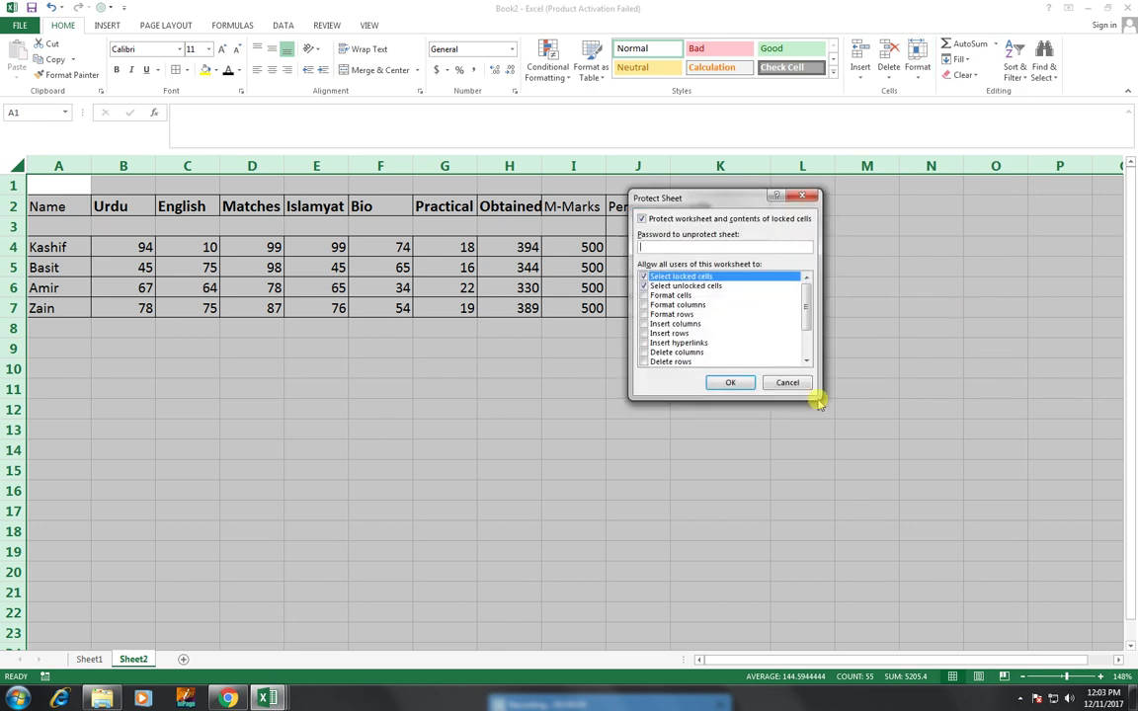
{"action": "left_click", "coordinate": [741, 384]}
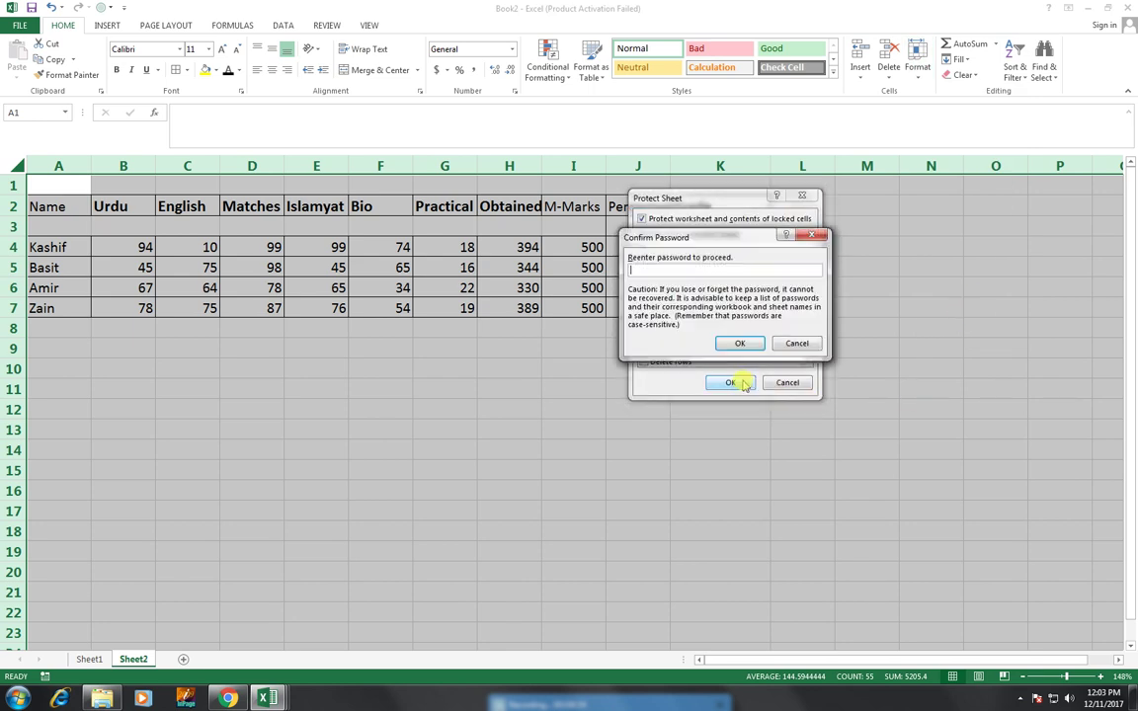
{"action": "type", "text": "123"}
{"action": "left_click", "coordinate": [738, 342]}
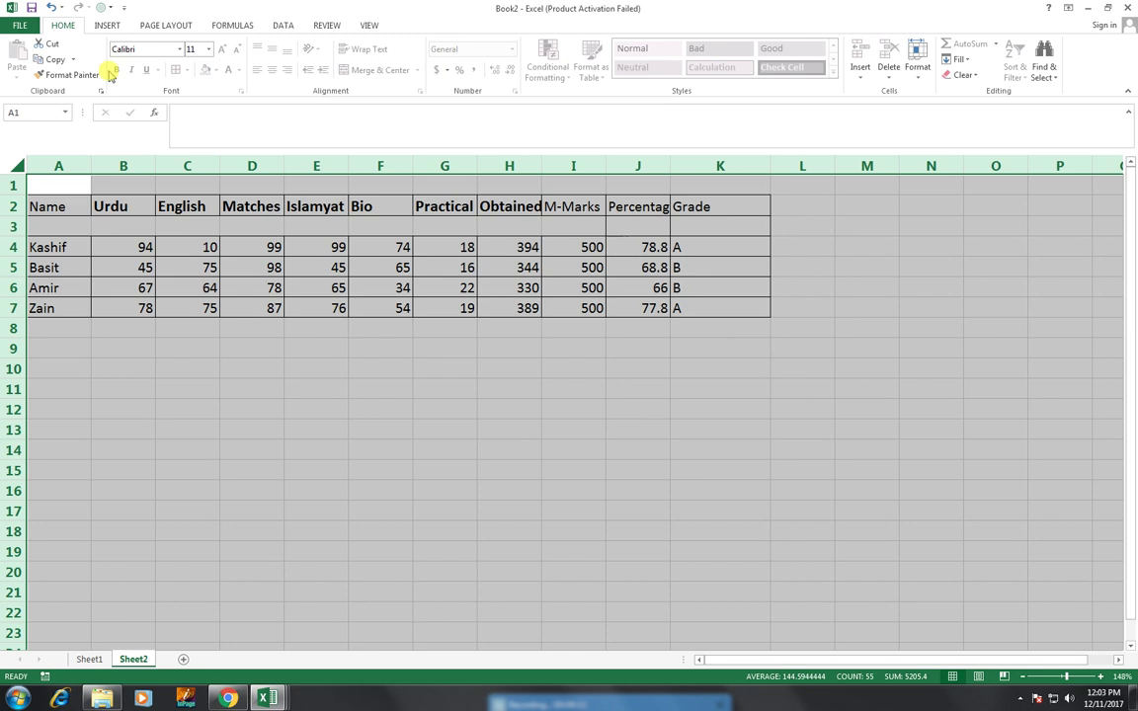
{"action": "left_click", "coordinate": [635, 209]}
{"action": "left_click_drag", "start_coordinate": [376, 246], "coordinate": [803, 352]}
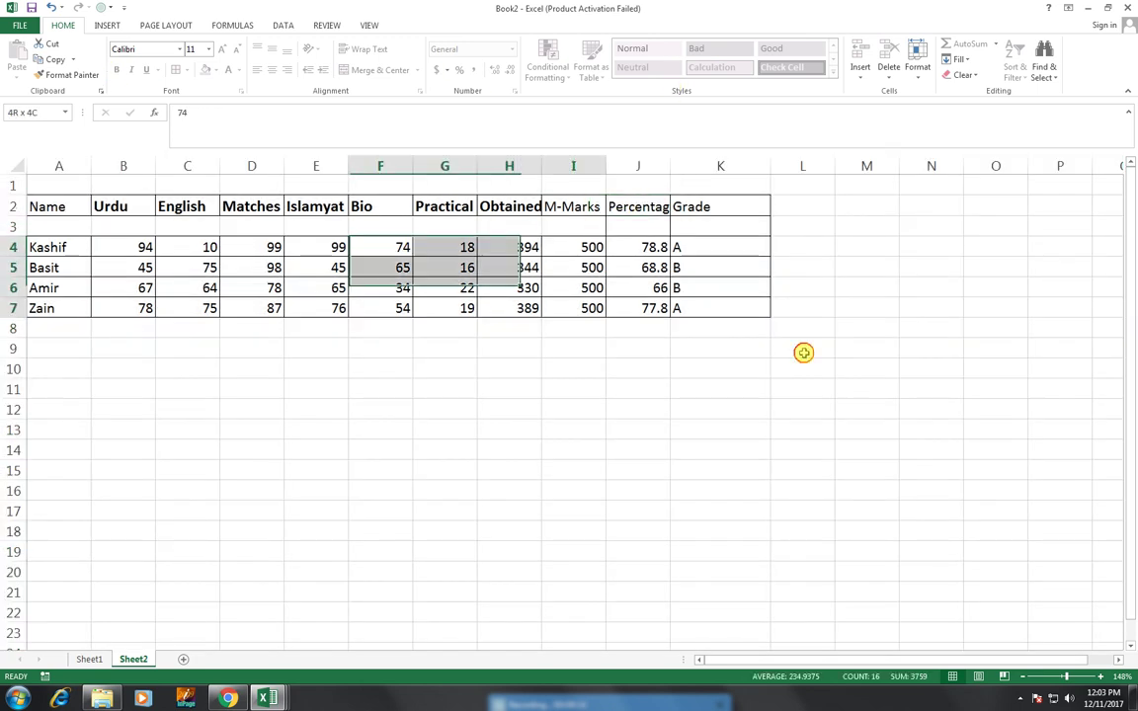
{"action": "key", "text": "Delete"}
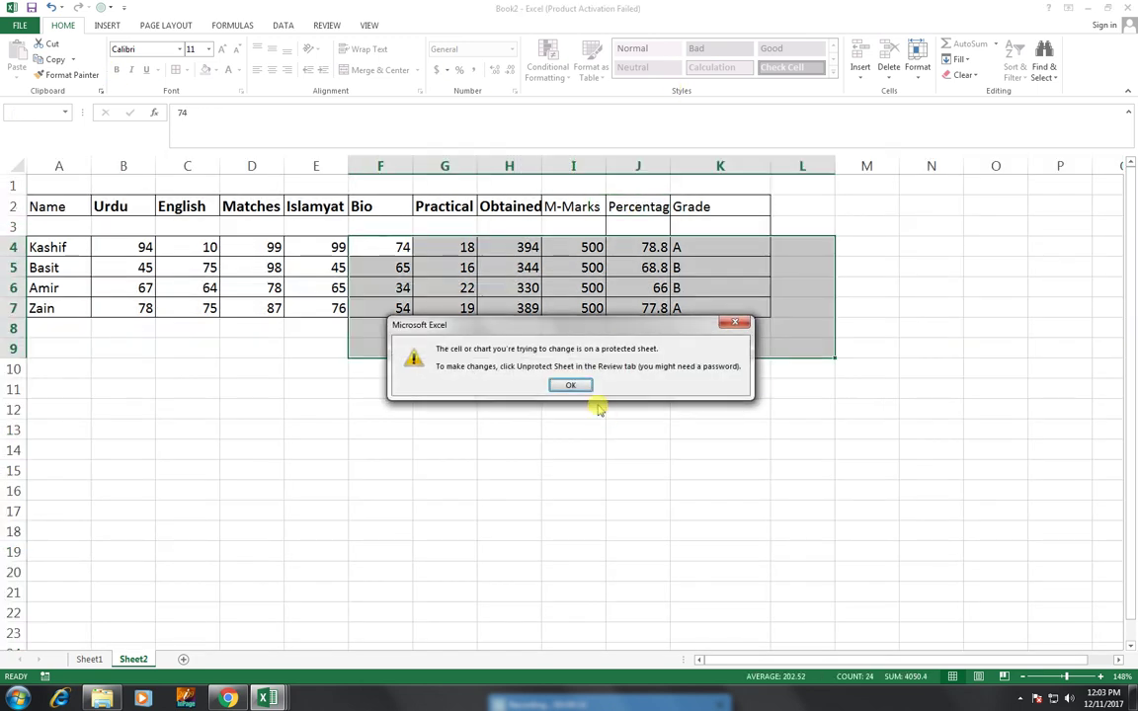
{"action": "left_click", "coordinate": [581, 385]}
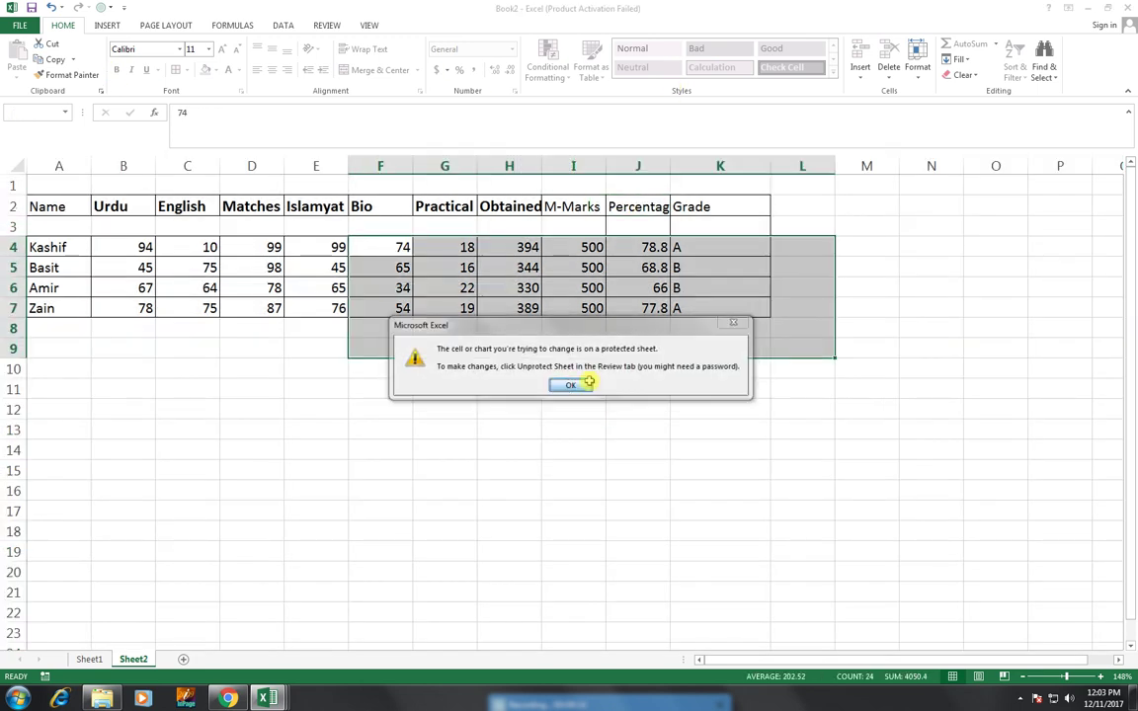
{"action": "left_click", "coordinate": [918, 72]}
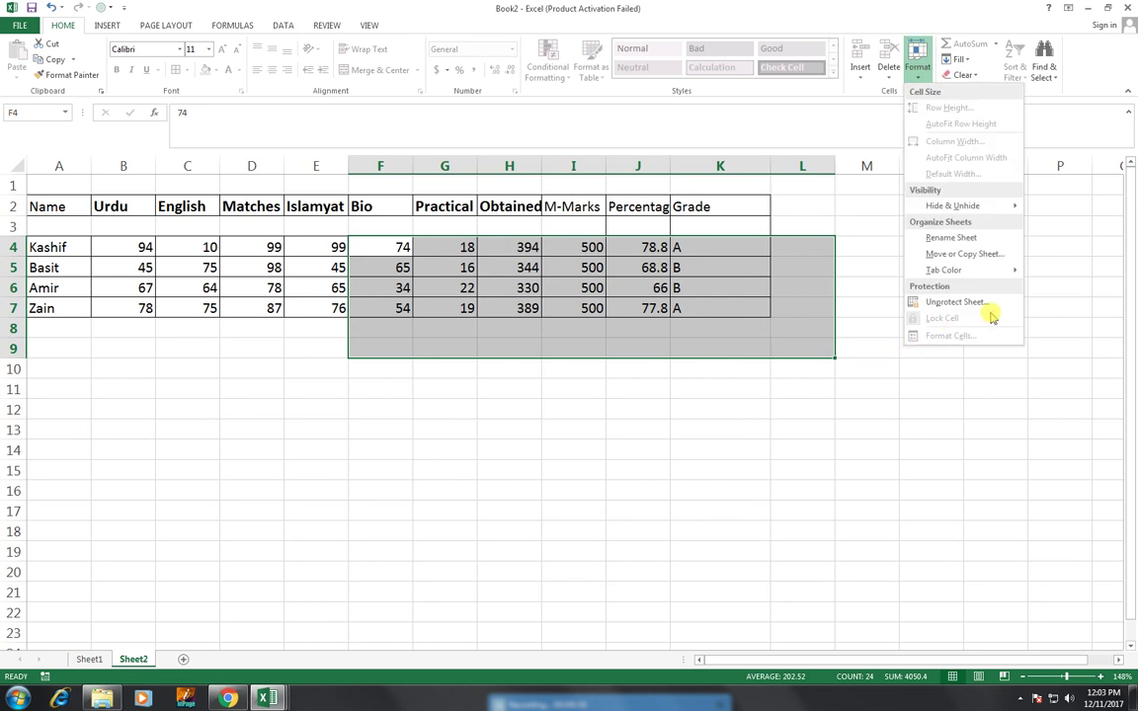
{"action": "left_click", "coordinate": [1001, 309]}
{"action": "left_click", "coordinate": [728, 312]}
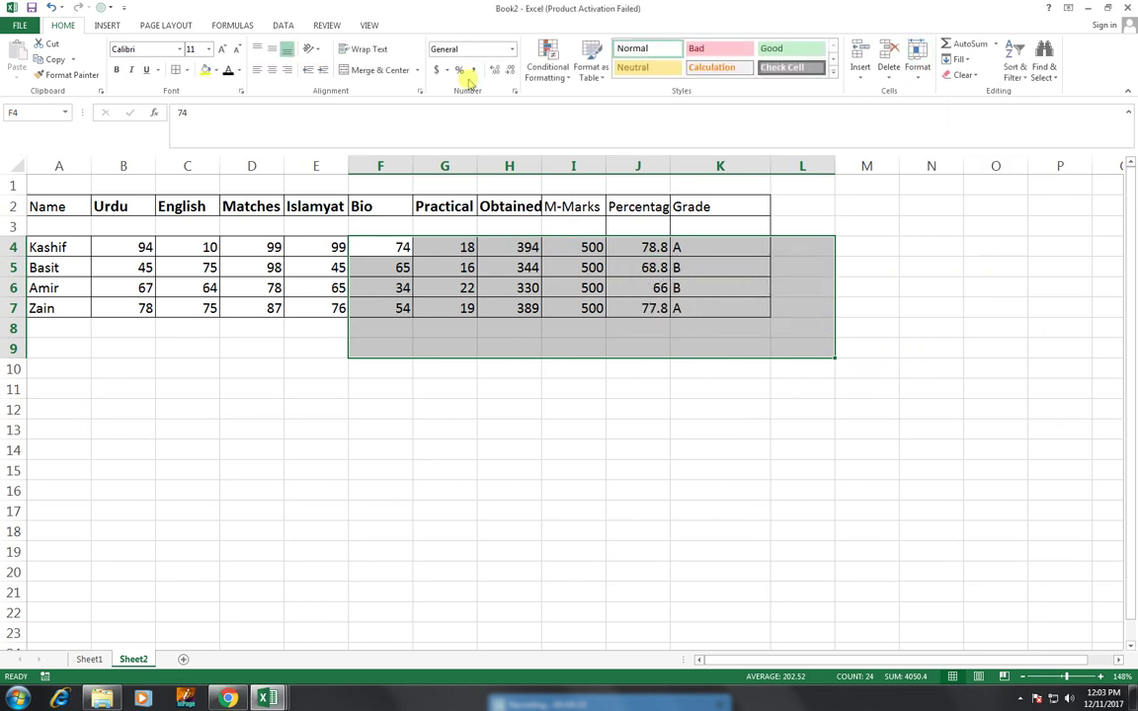
{"action": "left_click_drag", "start_coordinate": [207, 249], "coordinate": [262, 292]}
{"action": "key", "text": "ctrl+c"}
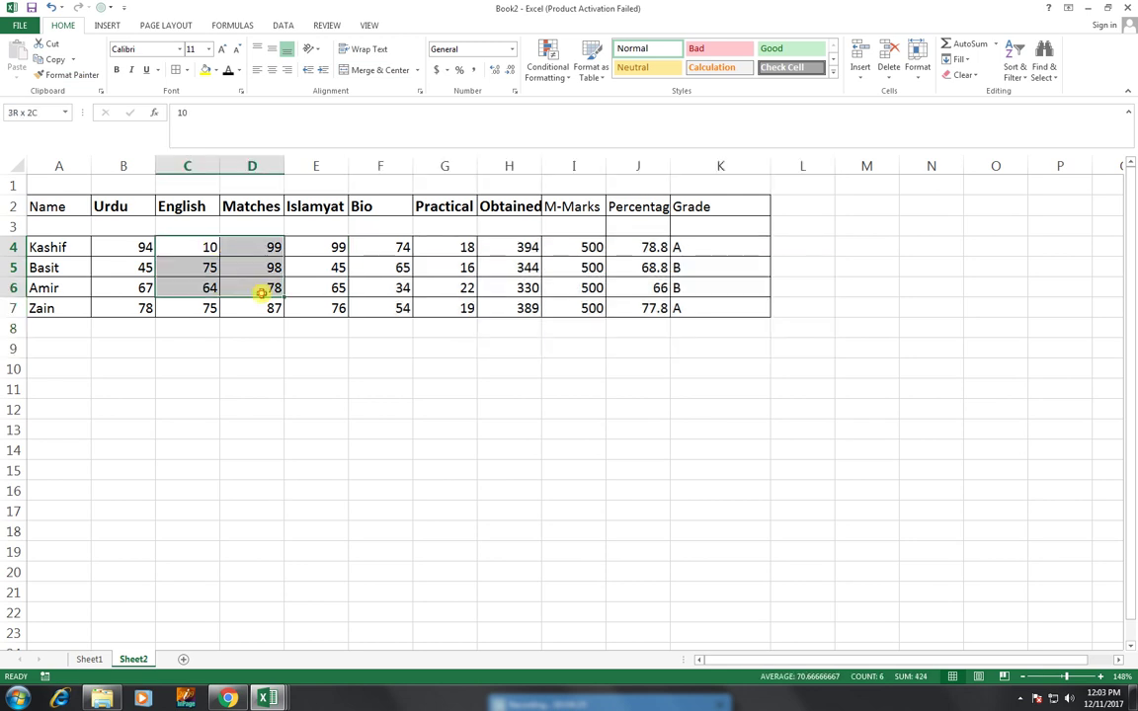
{"action": "key", "text": "Delete"}
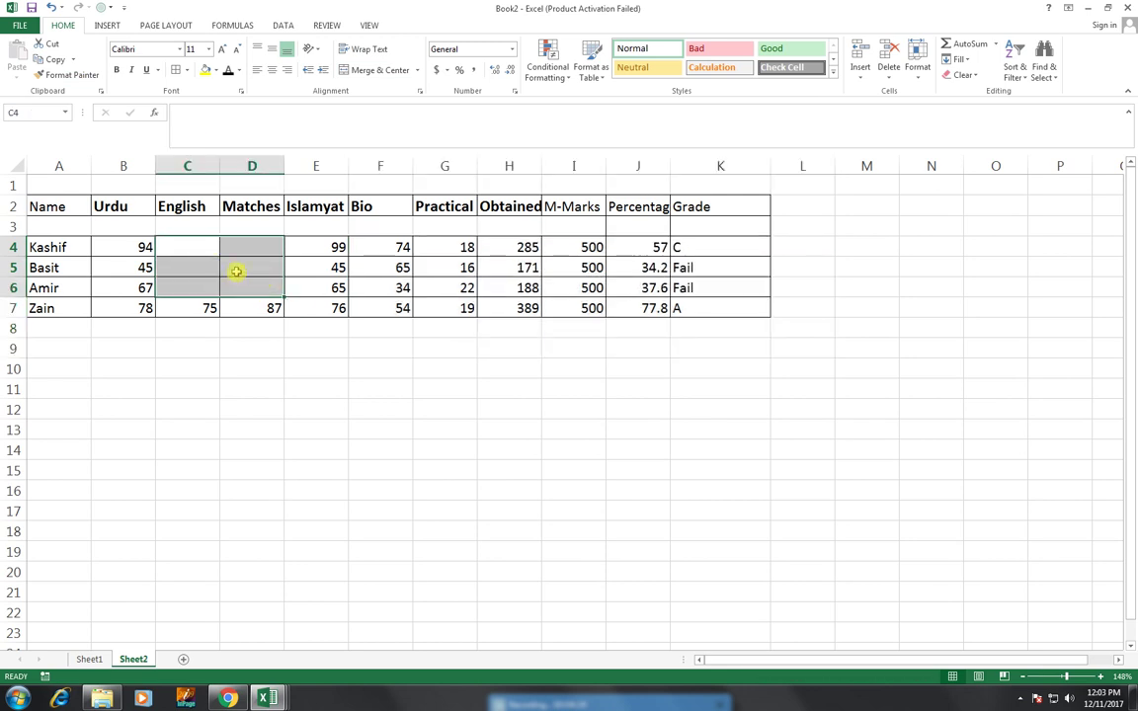
{"action": "key", "text": "ctrl+v"}
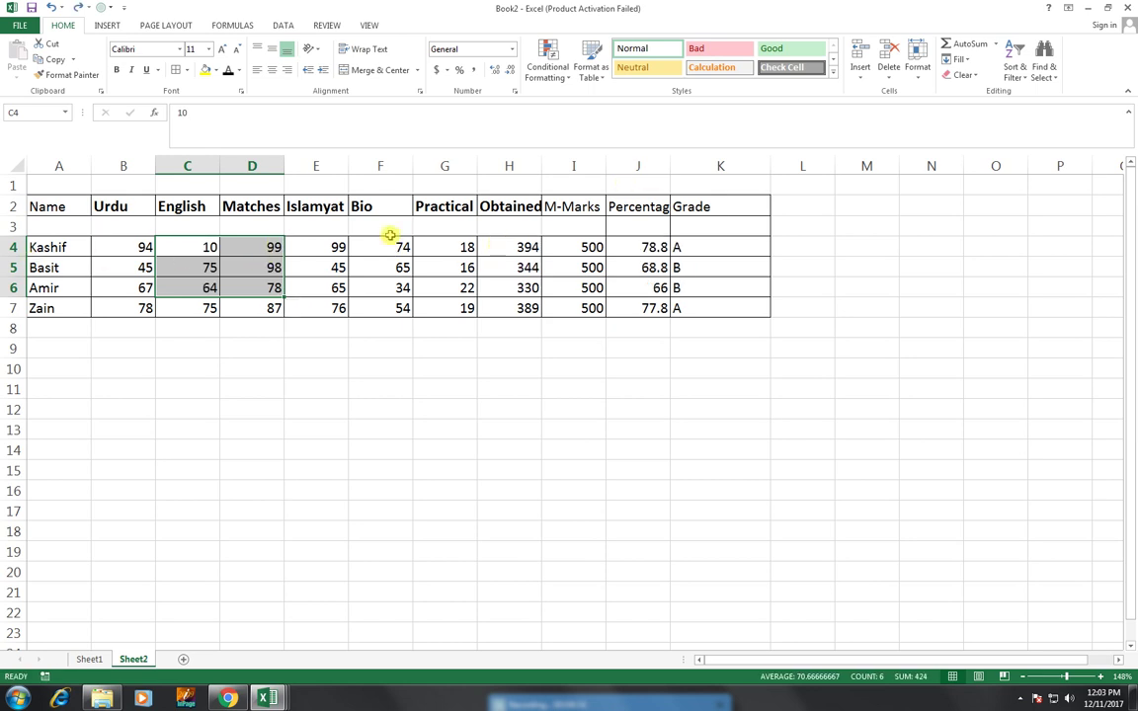
{"action": "left_click", "coordinate": [508, 248]}
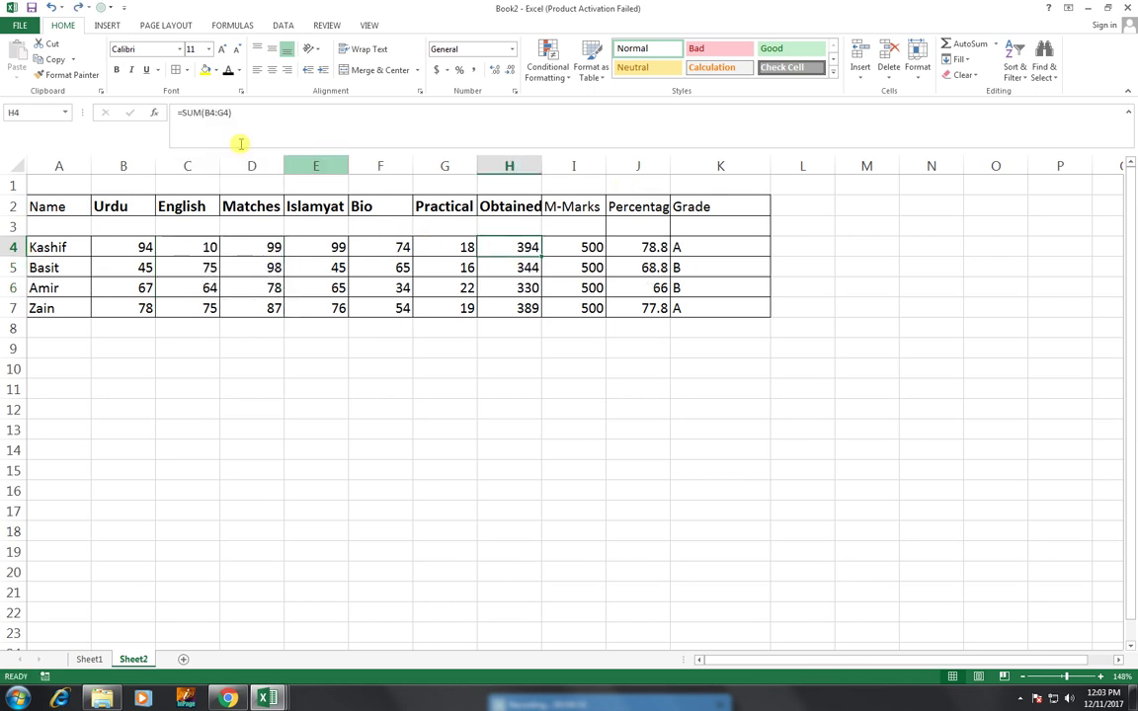
{"action": "left_click", "coordinate": [599, 247]}
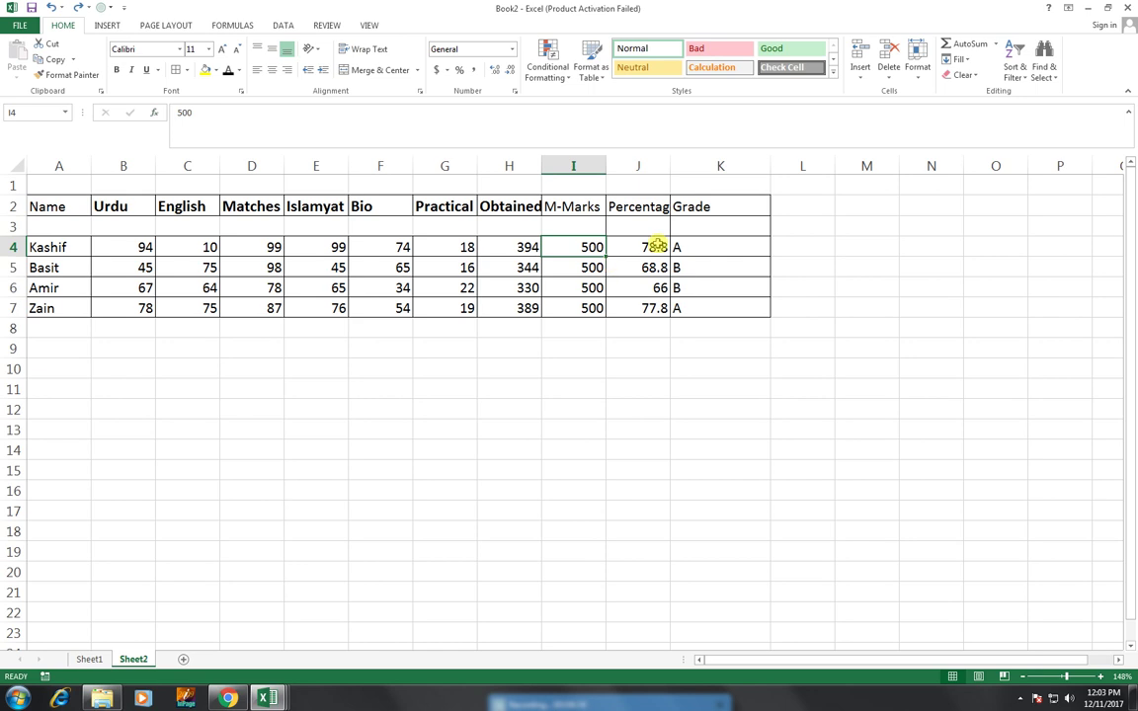
{"action": "left_click", "coordinate": [655, 246]}
{"action": "left_click", "coordinate": [594, 246]}
{"action": "left_click_drag", "start_coordinate": [593, 249], "coordinate": [632, 266]}
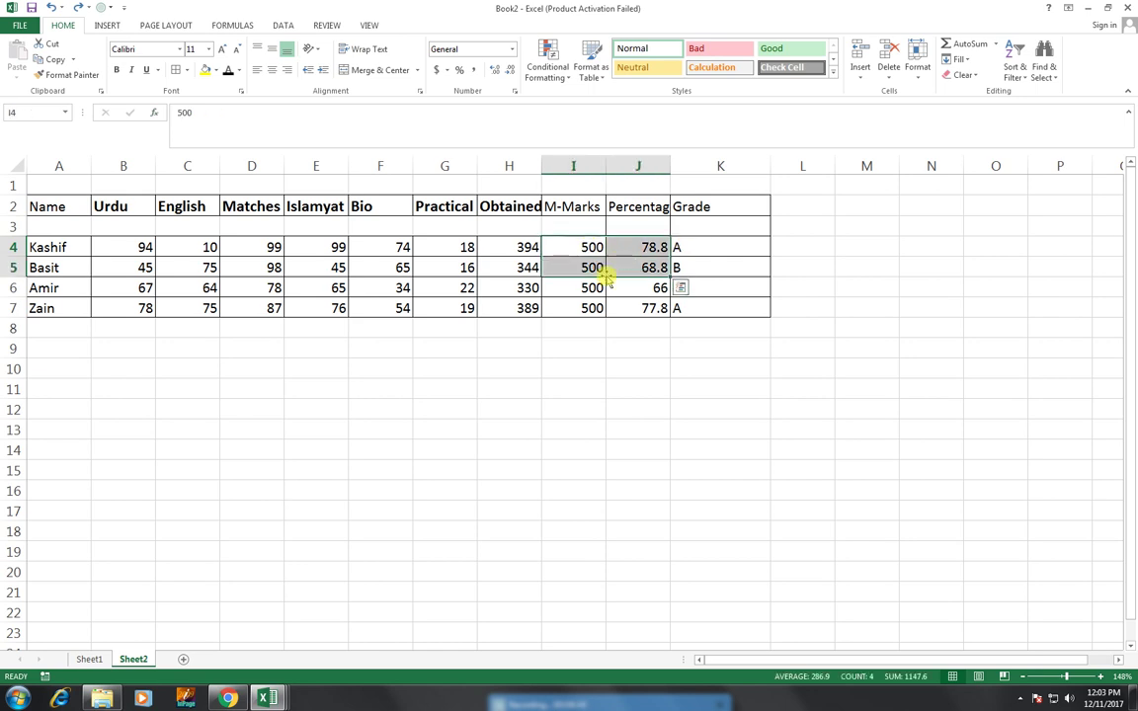
{"action": "key", "text": "Delete"}
{"action": "key", "text": "ctrl+z"}
{"action": "left_click_drag", "start_coordinate": [56, 206], "coordinate": [758, 309]}
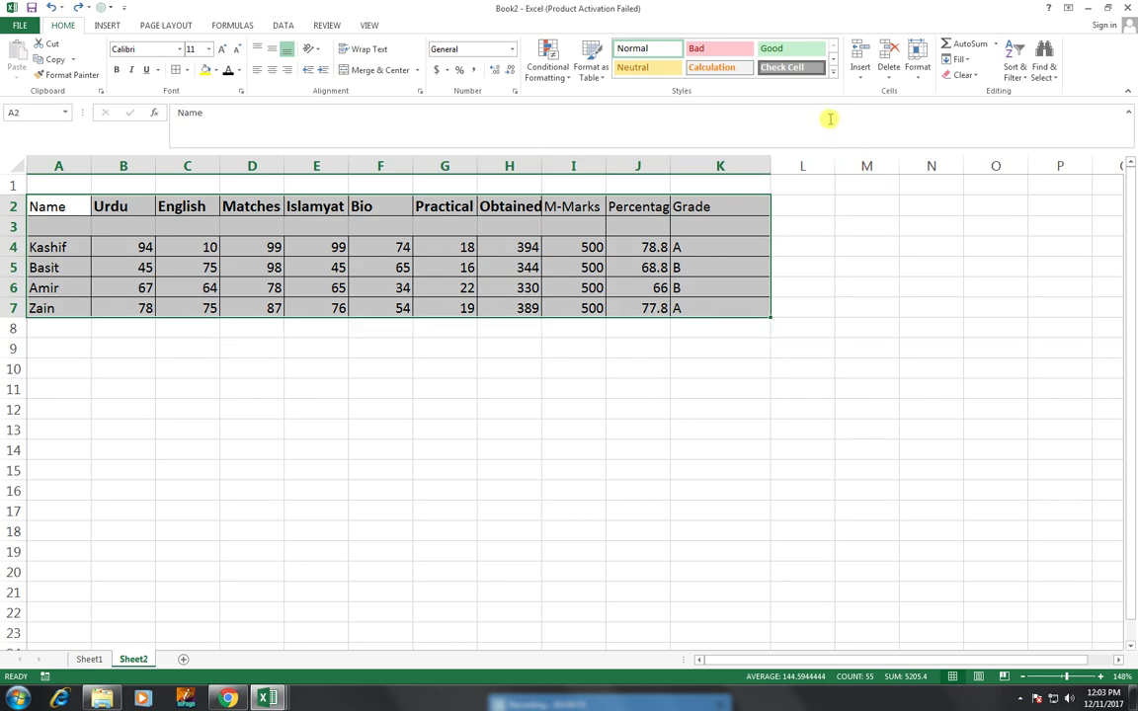
Step: Unlock the Urdu-to-Bio marks in B2:F7 with Format's Lock Cell toggle
{"action": "left_click", "coordinate": [255, 266]}
{"action": "left_click_drag", "start_coordinate": [129, 207], "coordinate": [399, 307]}
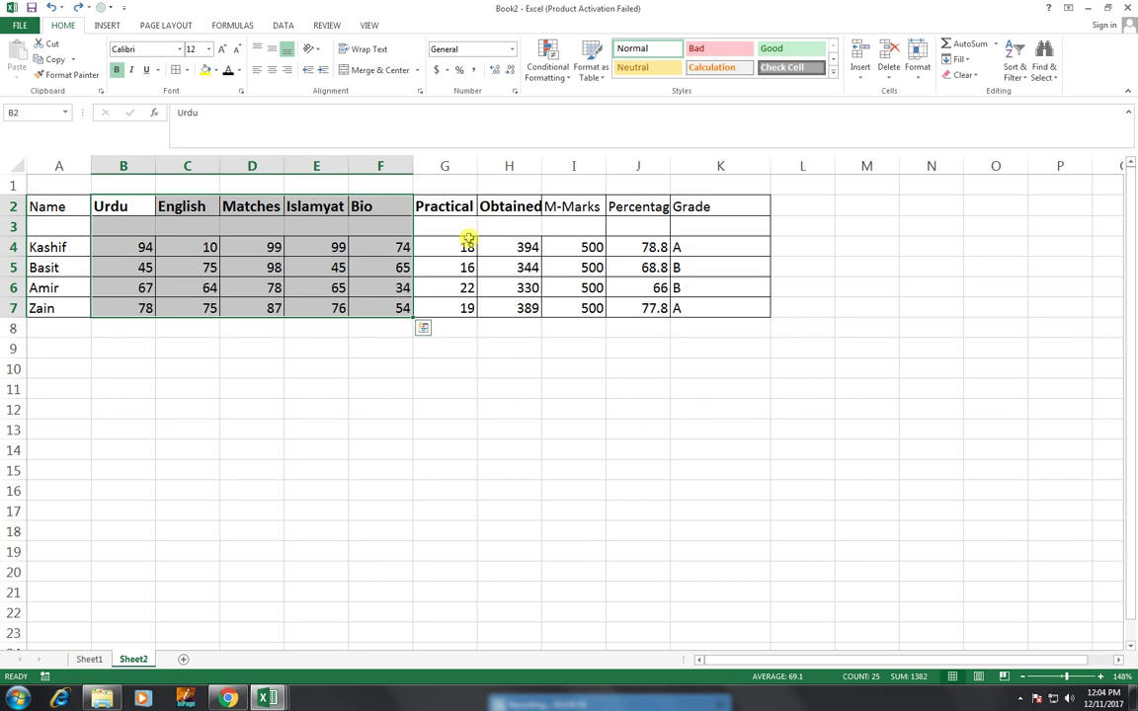
{"action": "left_click", "coordinate": [916, 68]}
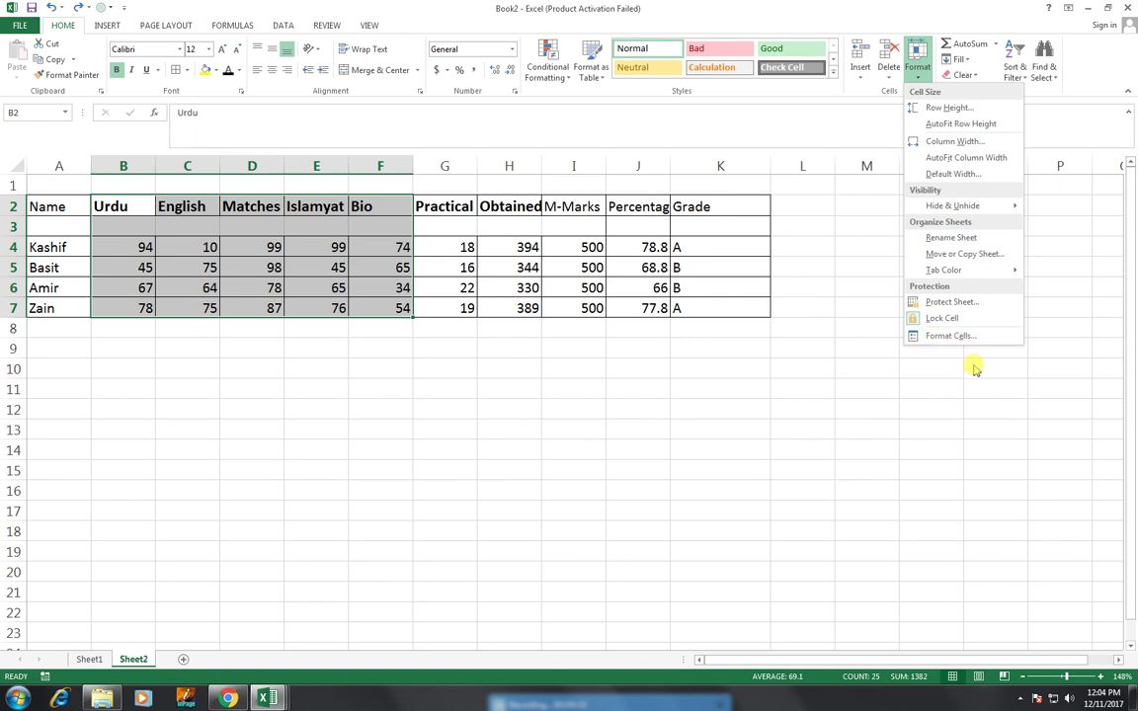
{"action": "left_click", "coordinate": [974, 321]}
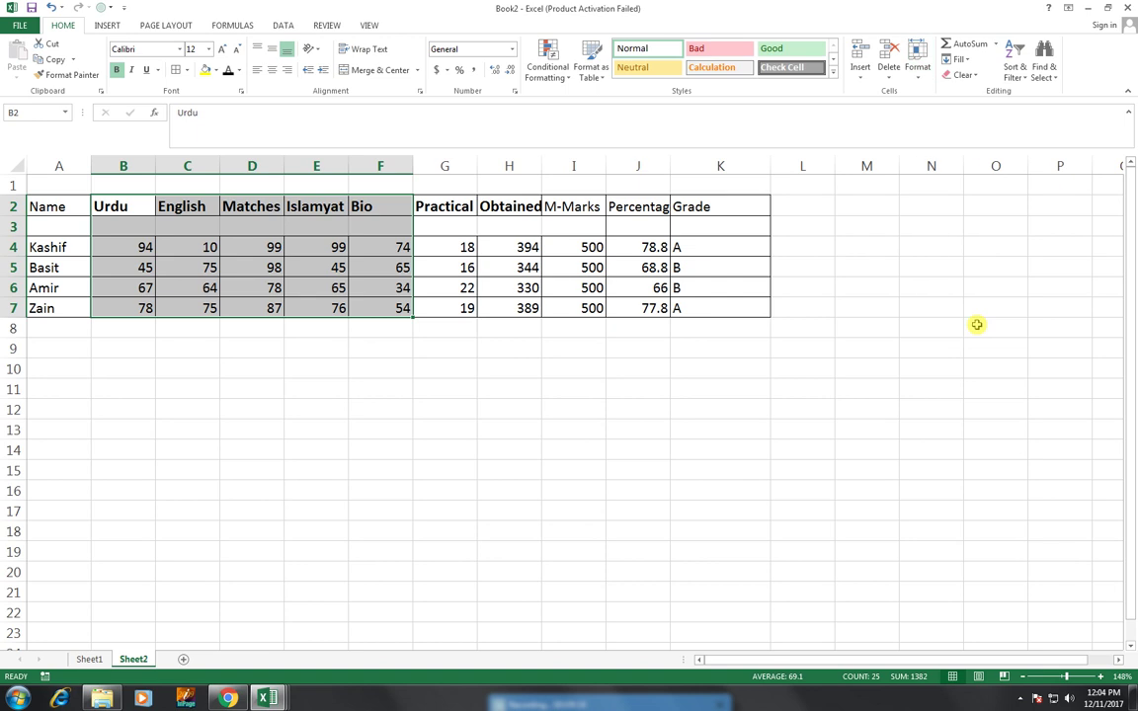
{"action": "left_click", "coordinate": [13, 159]}
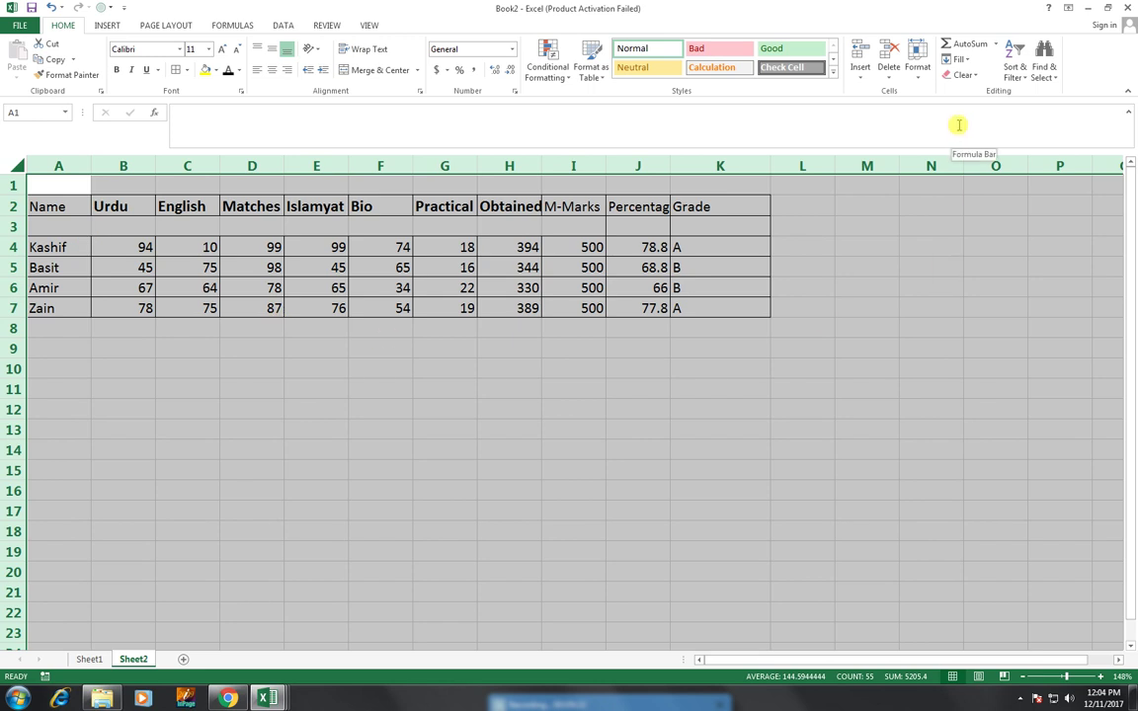
{"action": "left_click", "coordinate": [965, 76]}
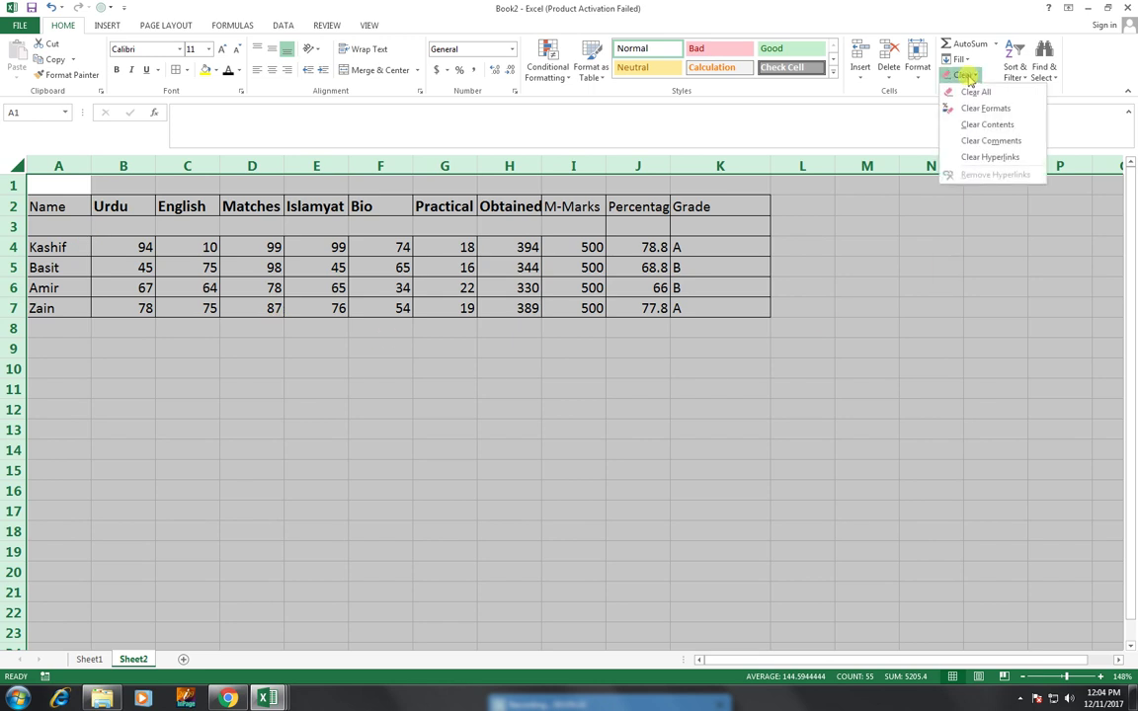
{"action": "left_click", "coordinate": [917, 69]}
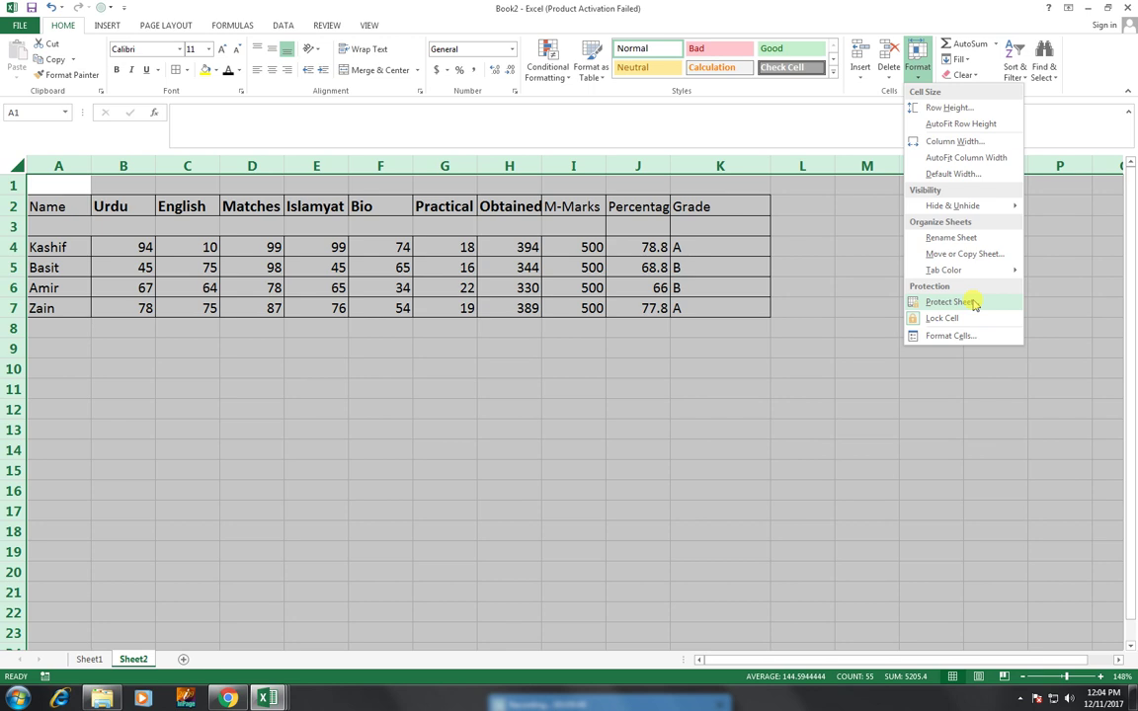
Step: Protect Sheet2 with a password, entered and confirmed
{"action": "left_click", "coordinate": [973, 304]}
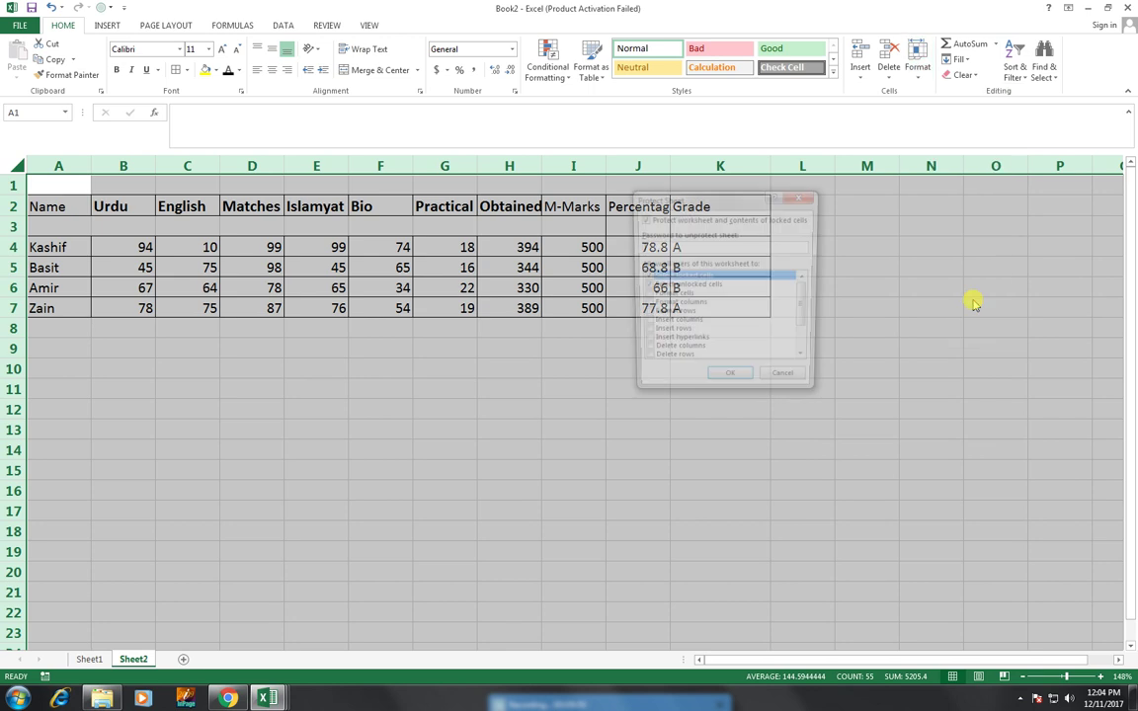
{"action": "type", "text": "1"}
{"action": "left_click", "coordinate": [732, 382]}
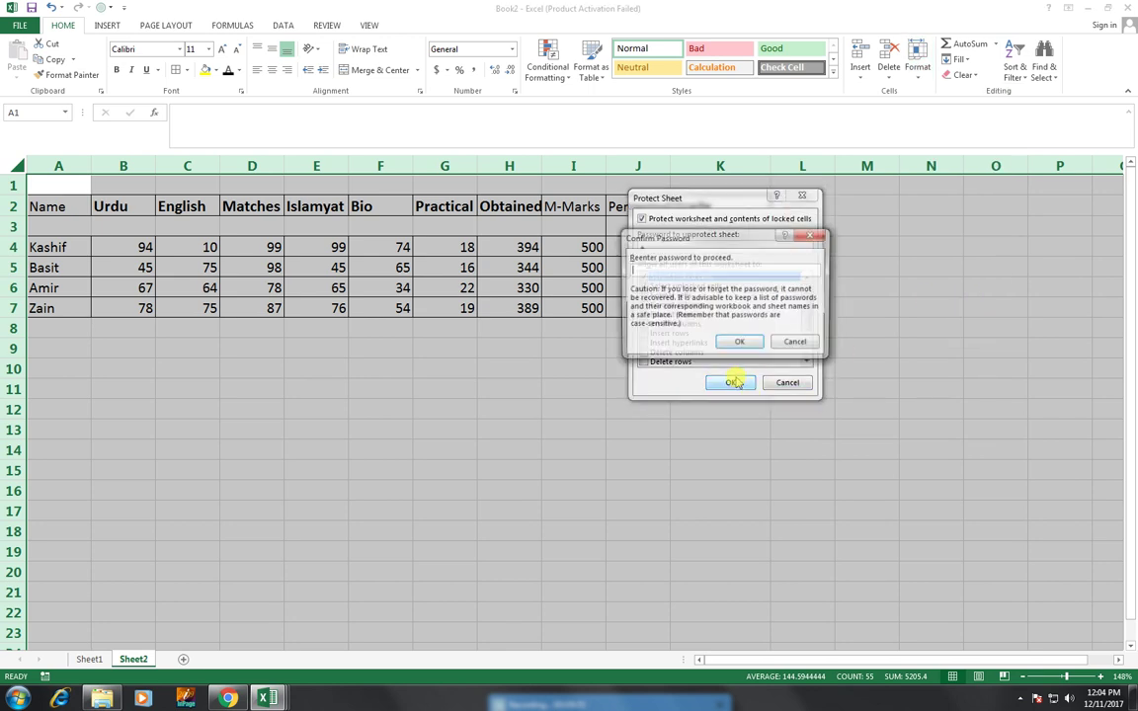
{"action": "type", "text": "1"}
{"action": "left_click", "coordinate": [745, 342]}
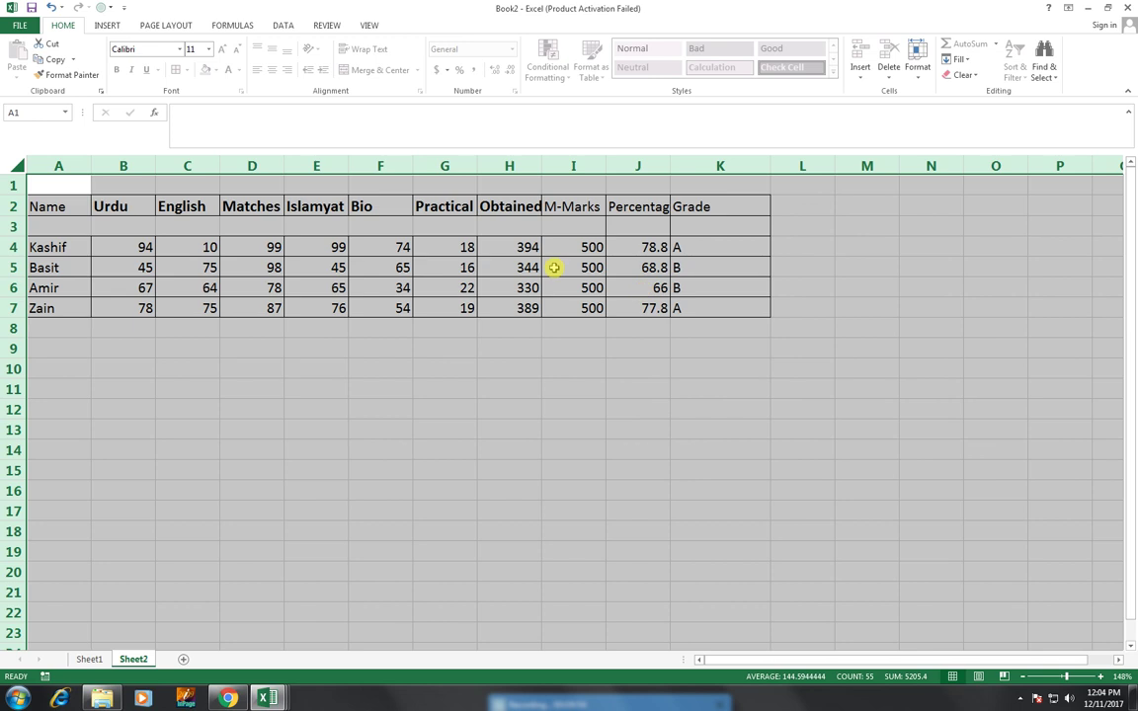
Step: Change the first student's English and Matches marks to 99 each, giving a total of 483
{"action": "left_click", "coordinate": [200, 246]}
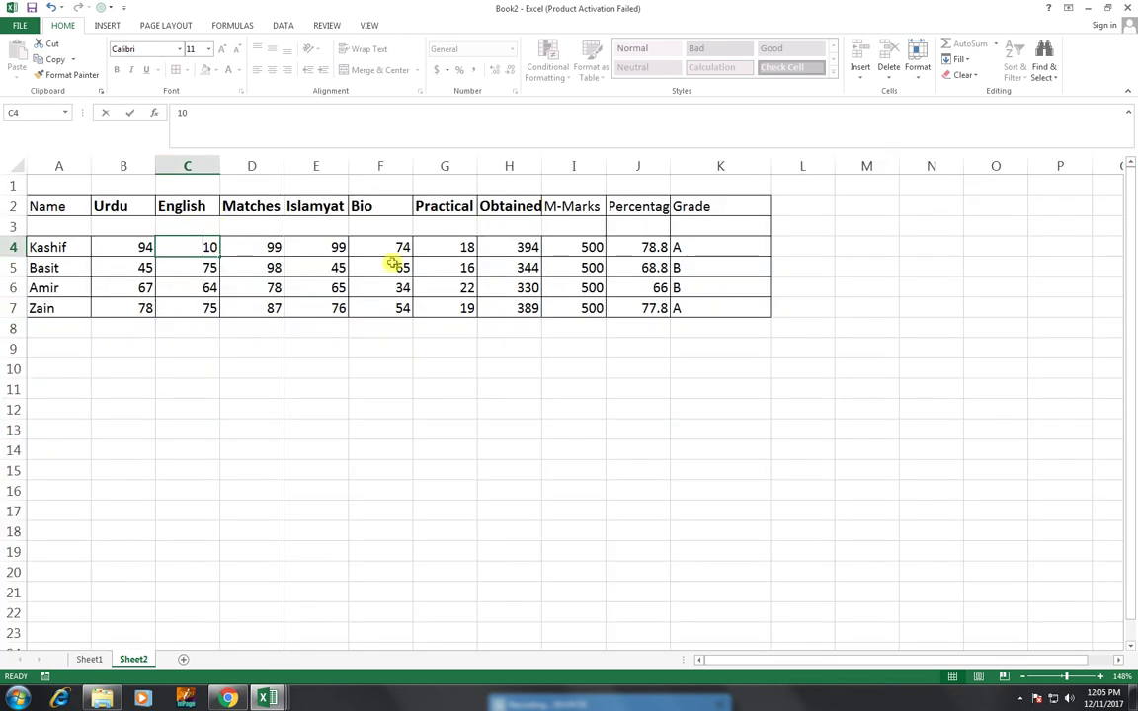
{"action": "type", "text": "0"}
{"action": "key", "text": "Return"}
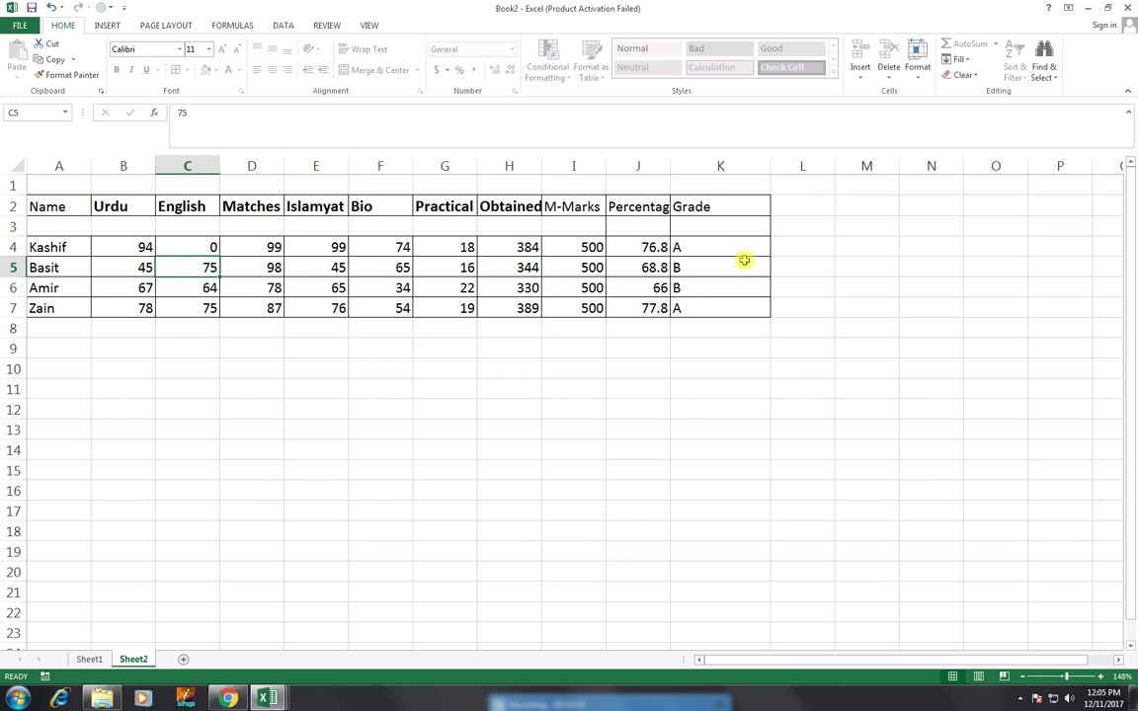
{"action": "left_click", "coordinate": [234, 243]}
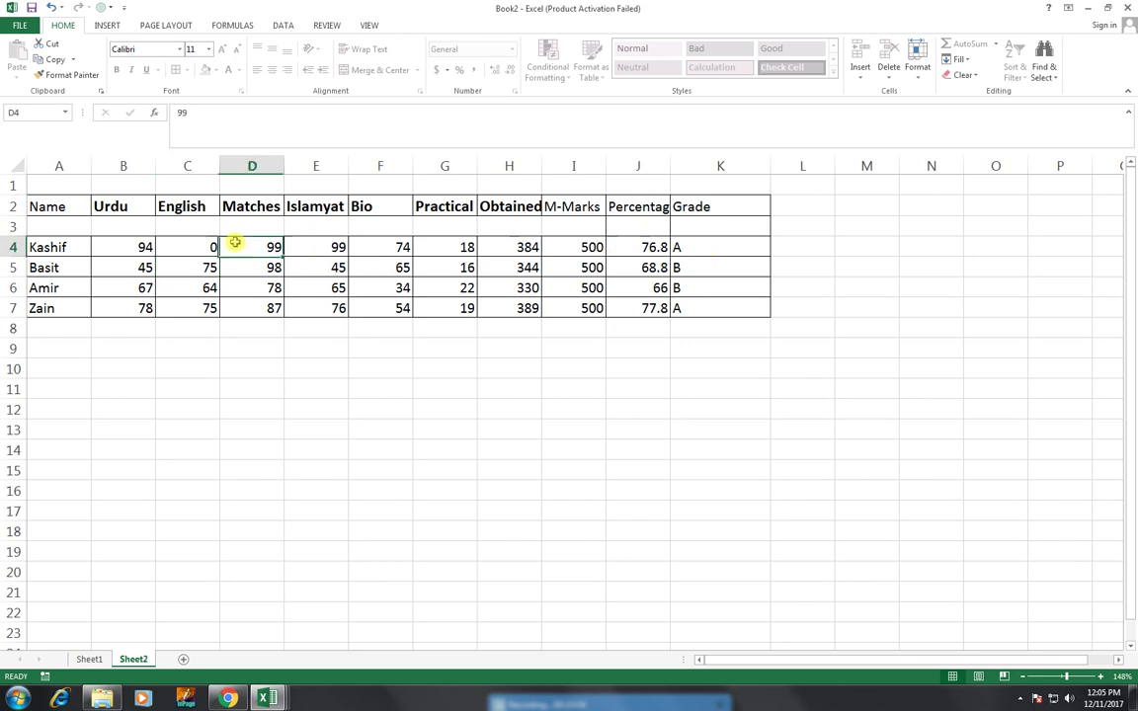
{"action": "type", "text": "12"}
{"action": "key", "text": "Return"}
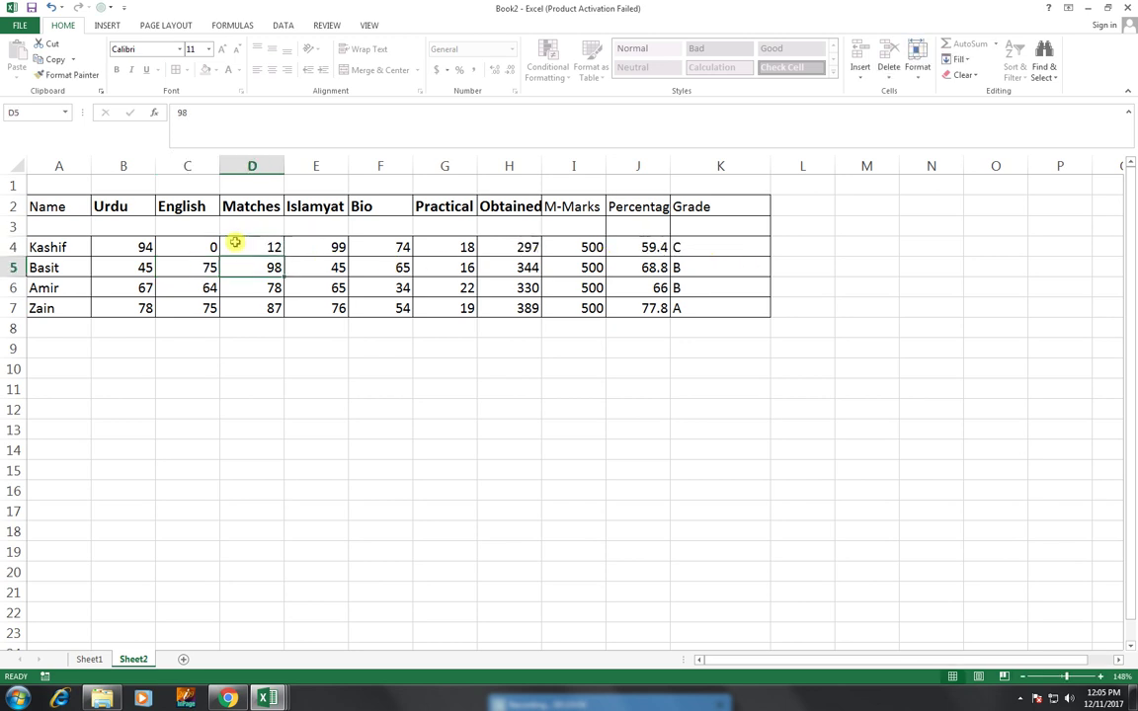
{"action": "left_click", "coordinate": [235, 242]}
{"action": "key", "text": "Left"}
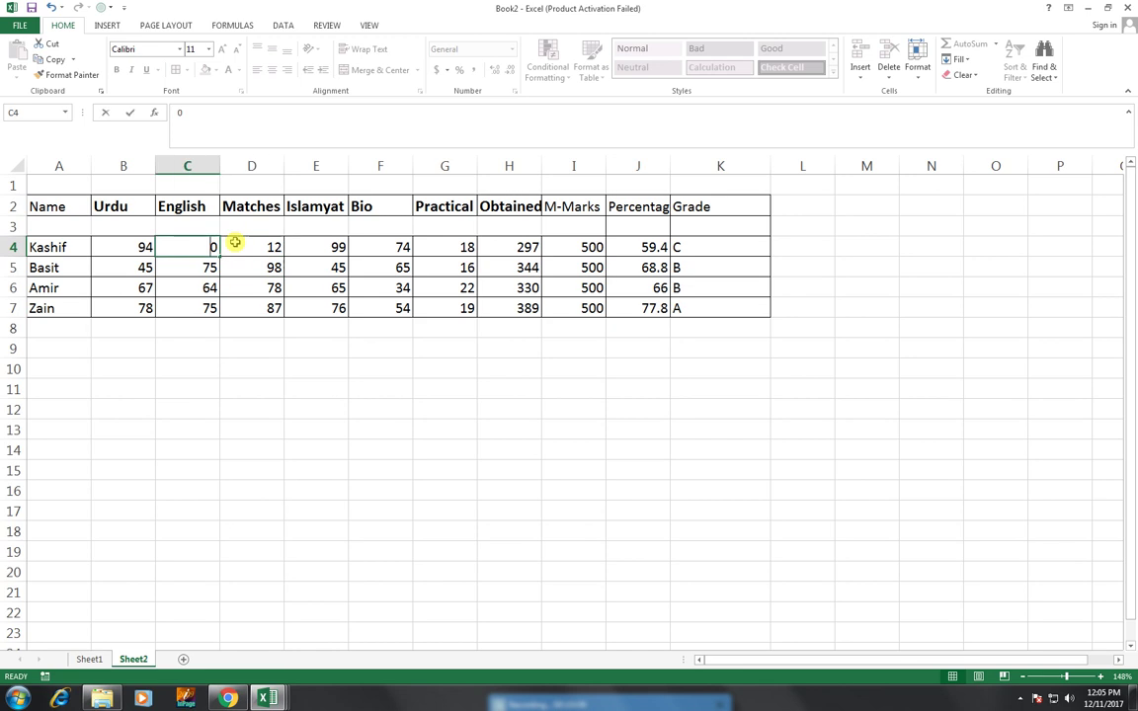
{"action": "type", "text": "99"}
{"action": "key", "text": "Right"}
{"action": "type", "text": "99"}
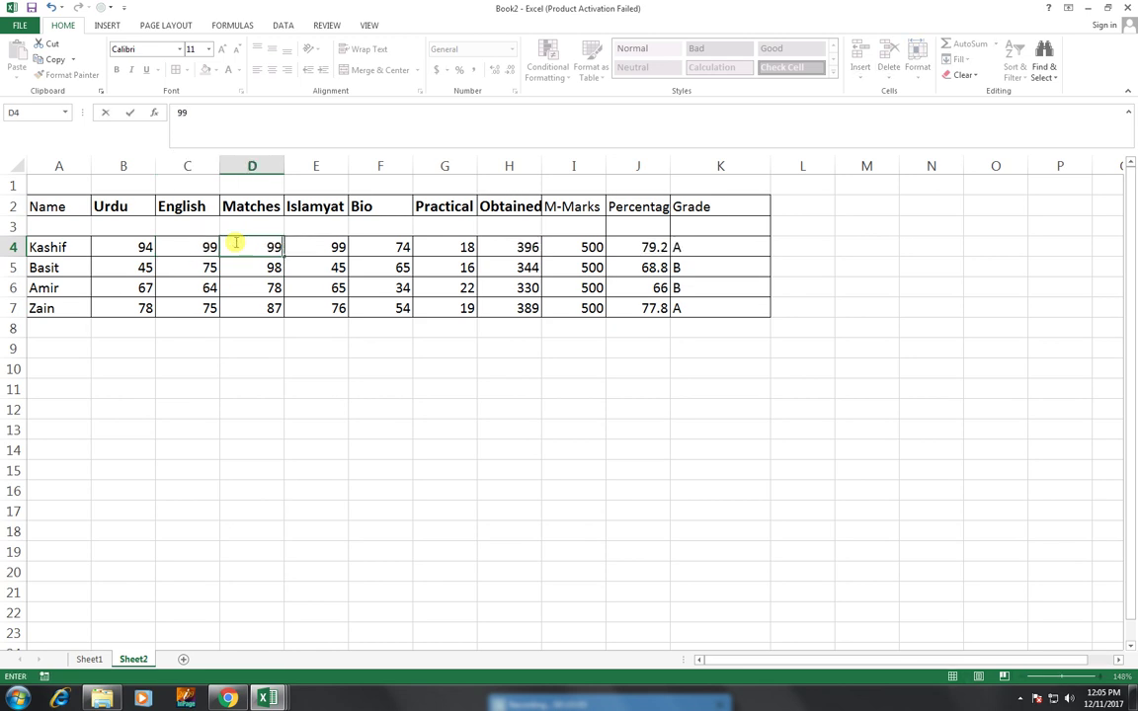
{"action": "key", "text": "Right"}
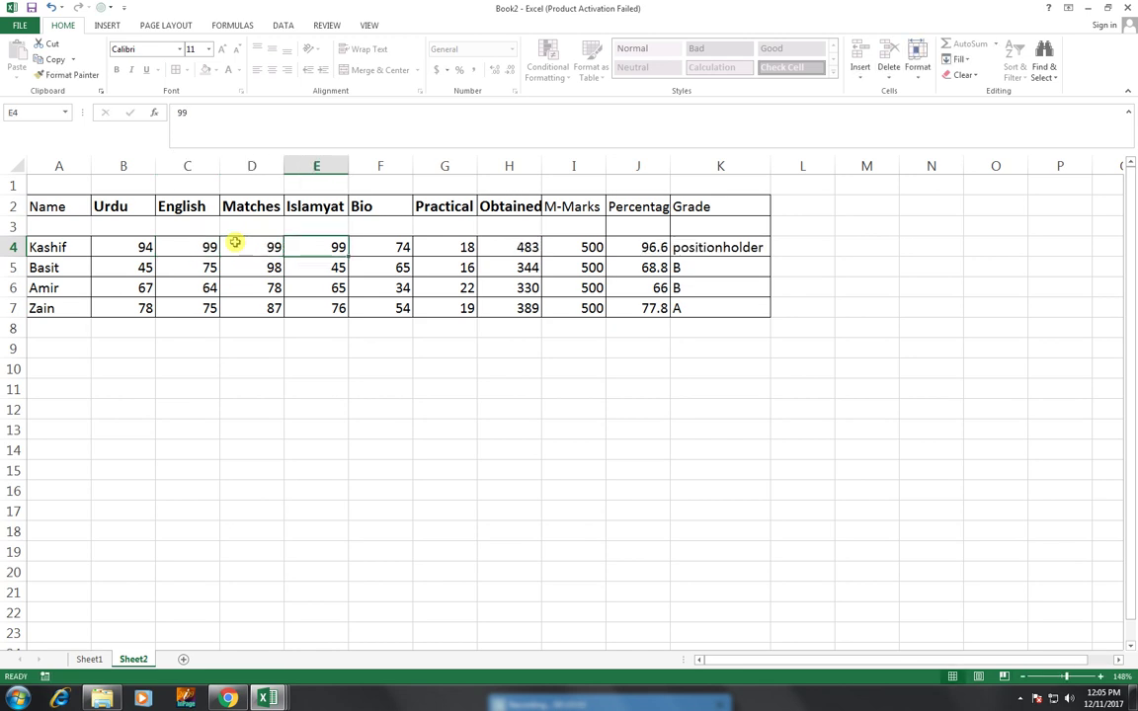
Step: Try to edit the locked grade formula in K4 to test the protection
{"action": "left_click", "coordinate": [235, 241]}
{"action": "key", "text": "Right"}
{"action": "key", "text": "Right"}
{"action": "key", "text": "Right"}
{"action": "key", "text": "Right"}
{"action": "key", "text": "Right"}
{"action": "key", "text": "Right"}
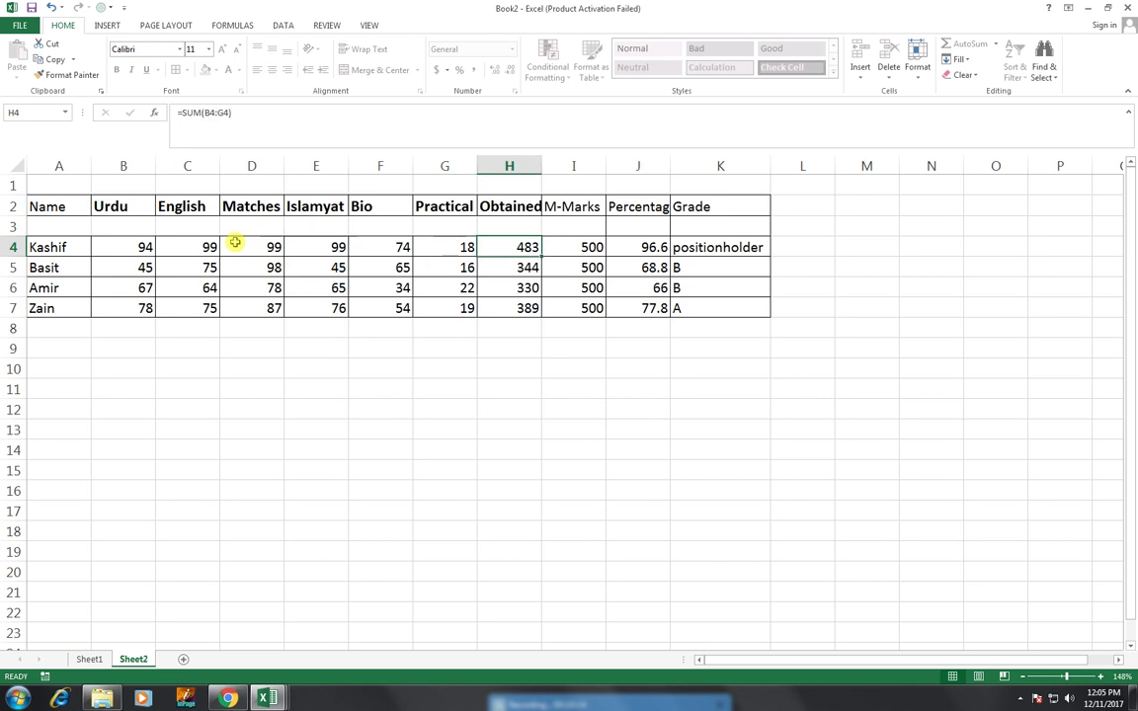
{"action": "key", "text": "Right"}
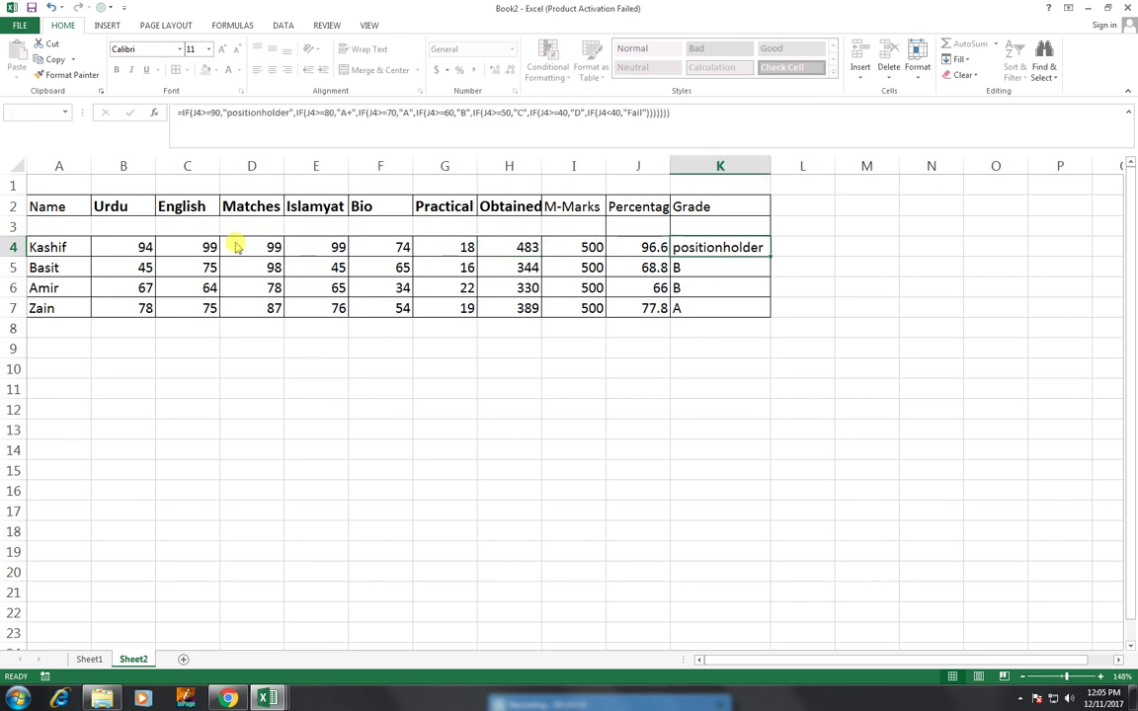
{"action": "key", "text": "F2"}
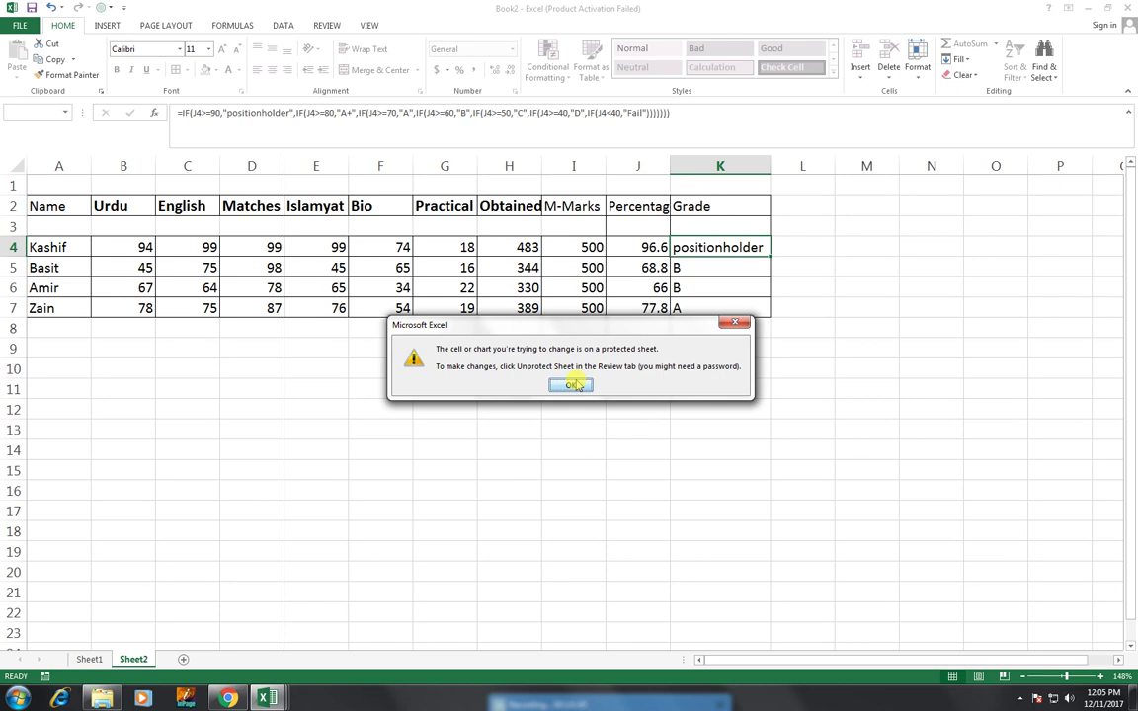
Step: Dismiss the protected-sheet warning, then jump to the sheet's last column and back to A1
{"action": "left_click", "coordinate": [575, 385]}
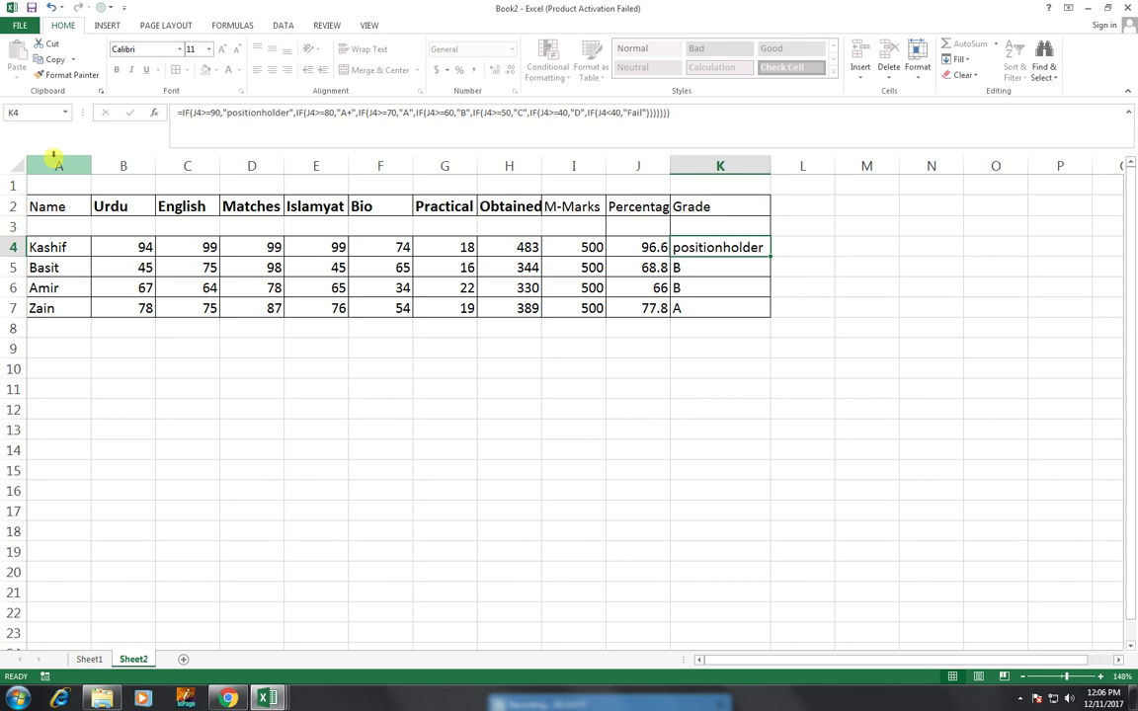
{"action": "key", "text": "Up"}
{"action": "key", "text": "Up"}
{"action": "key", "text": "Up"}
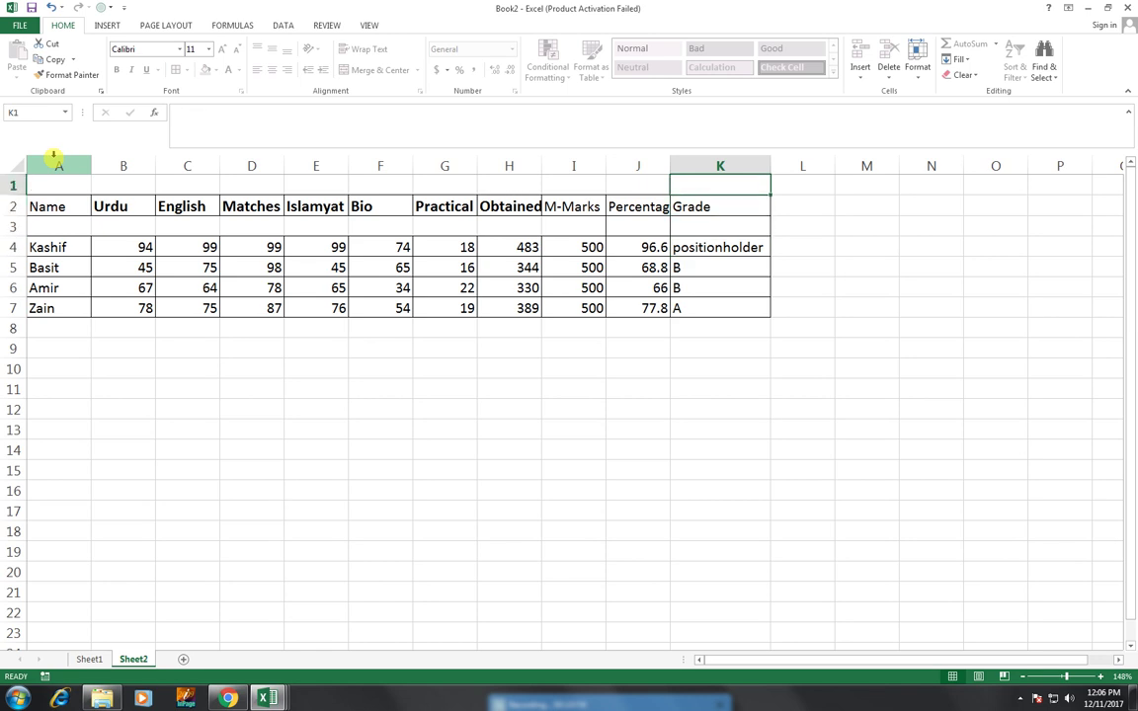
{"action": "key", "text": "Home"}
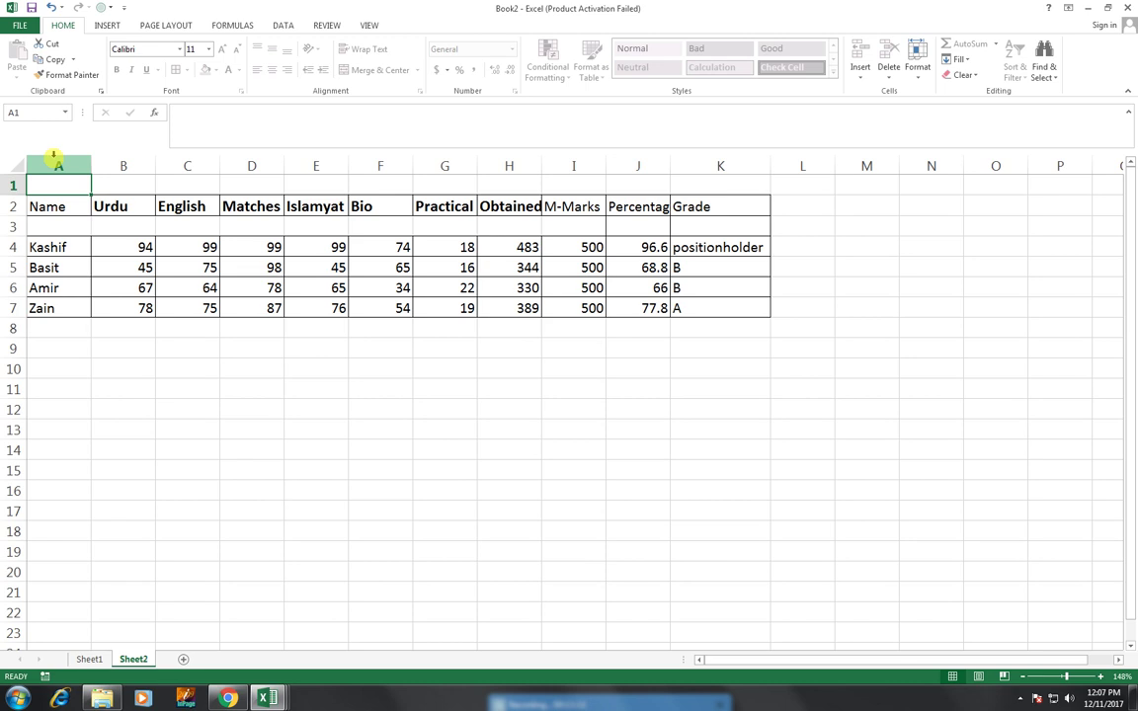
{"action": "key", "text": "ctrl+Right"}
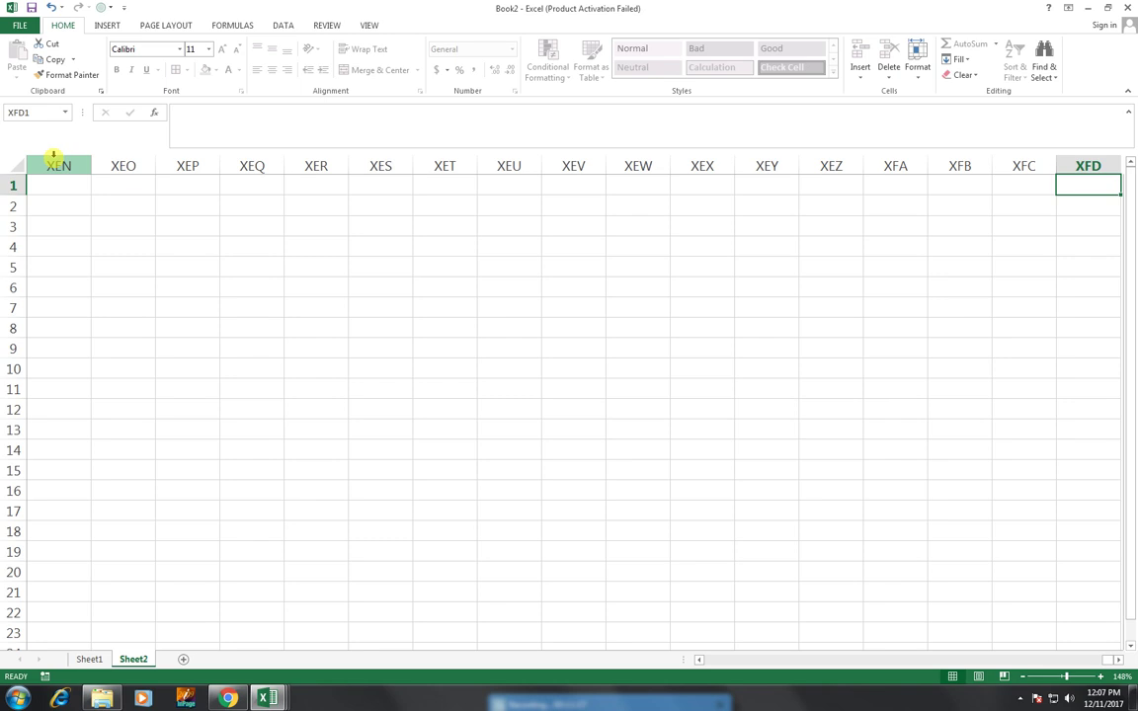
{"action": "key", "text": "ctrl+Left"}
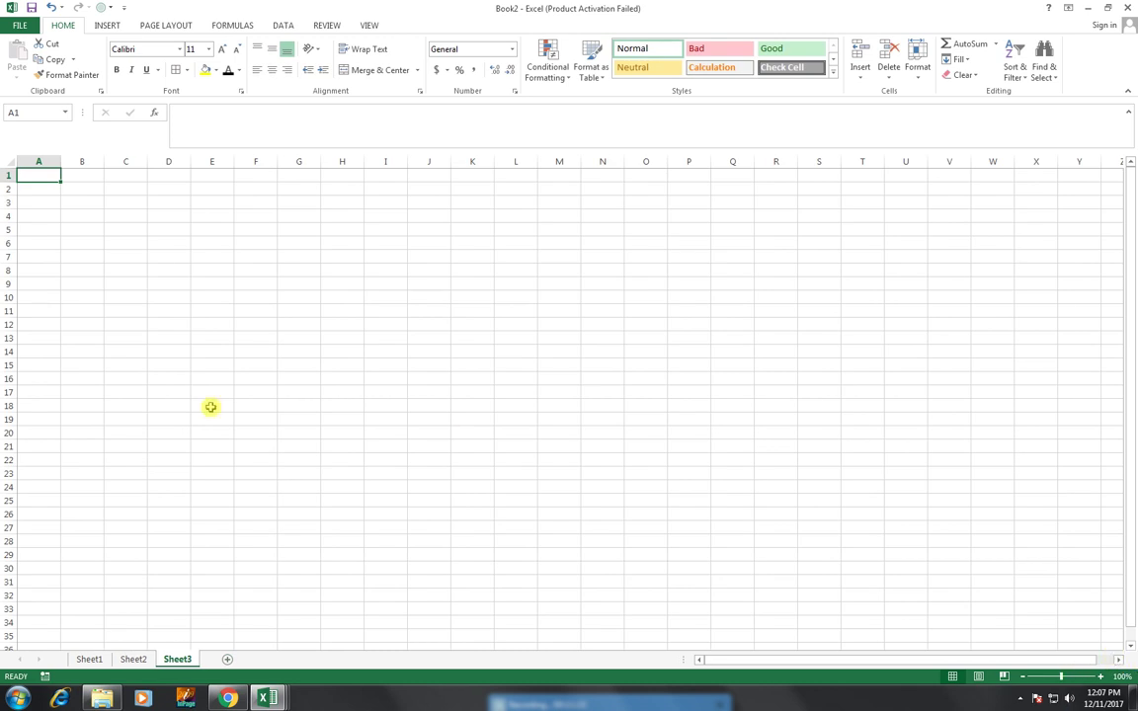
Step: Check the empty sheet's last row and column, then zoom in to about 364%
{"action": "key", "text": "ctrl+Down"}
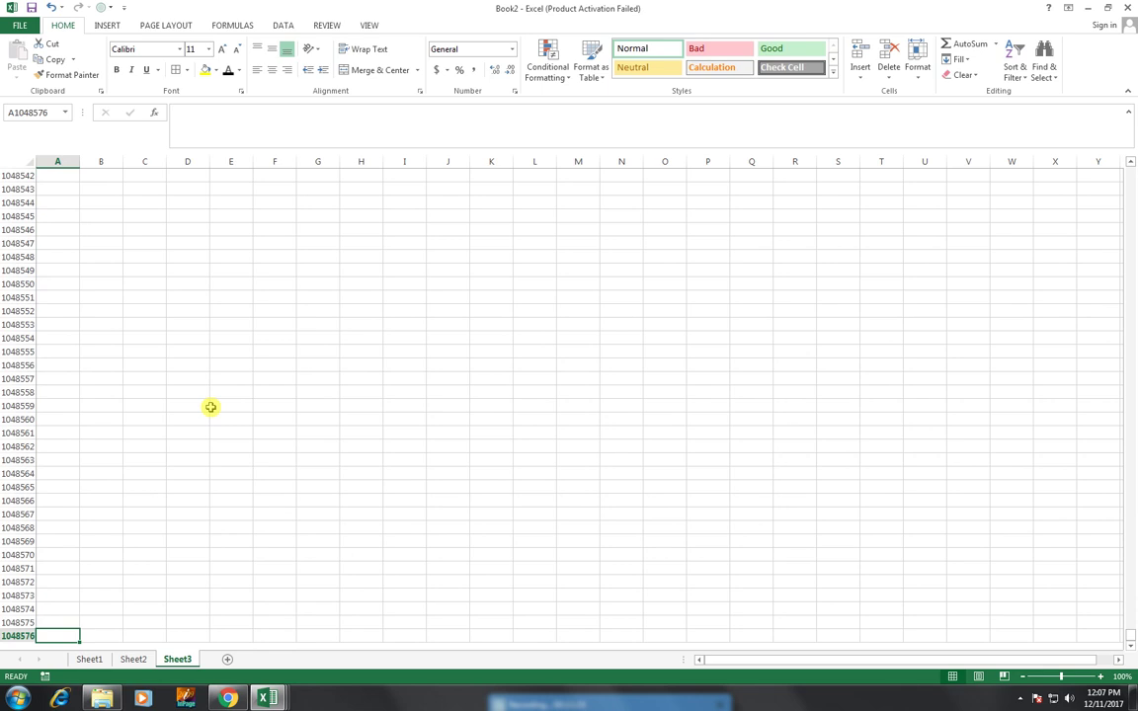
{"action": "key", "text": "ctrl+Up"}
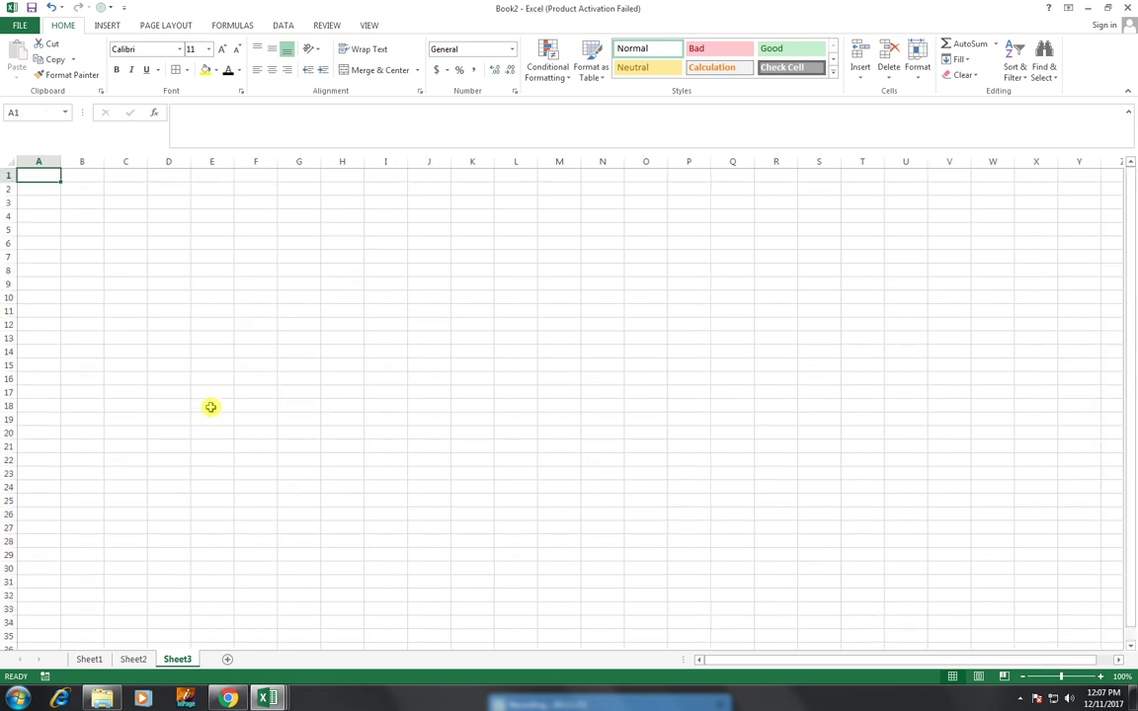
{"action": "key", "text": "ctrl+Right"}
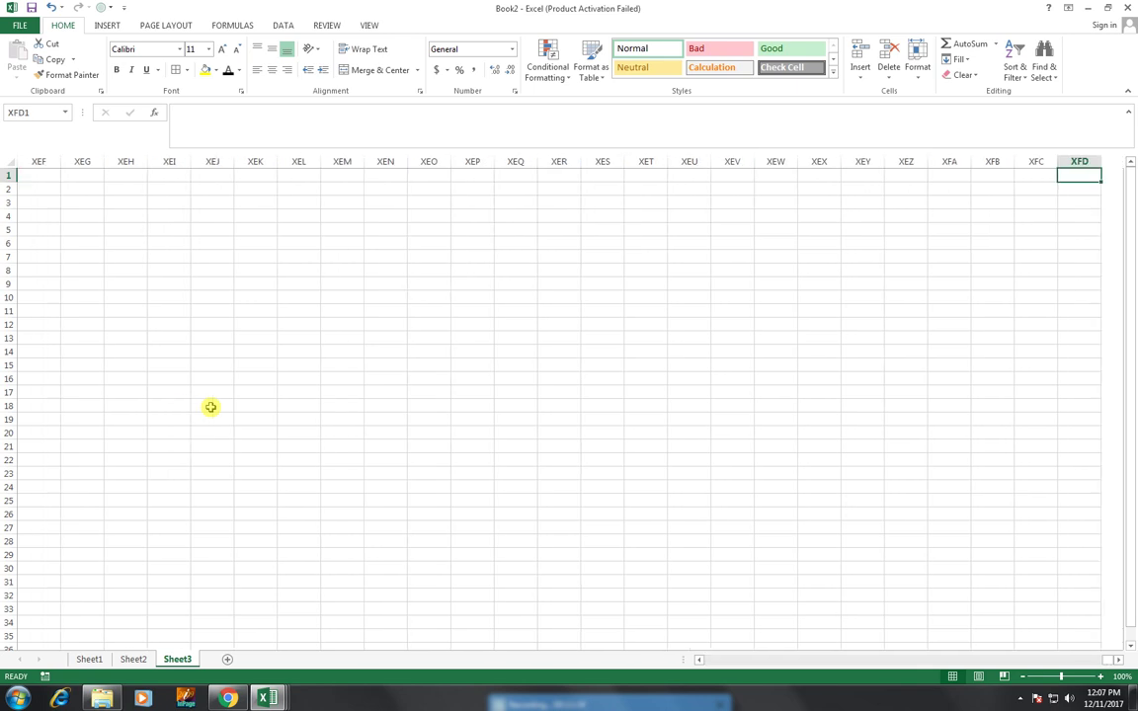
{"action": "key", "text": "ctrl+Left"}
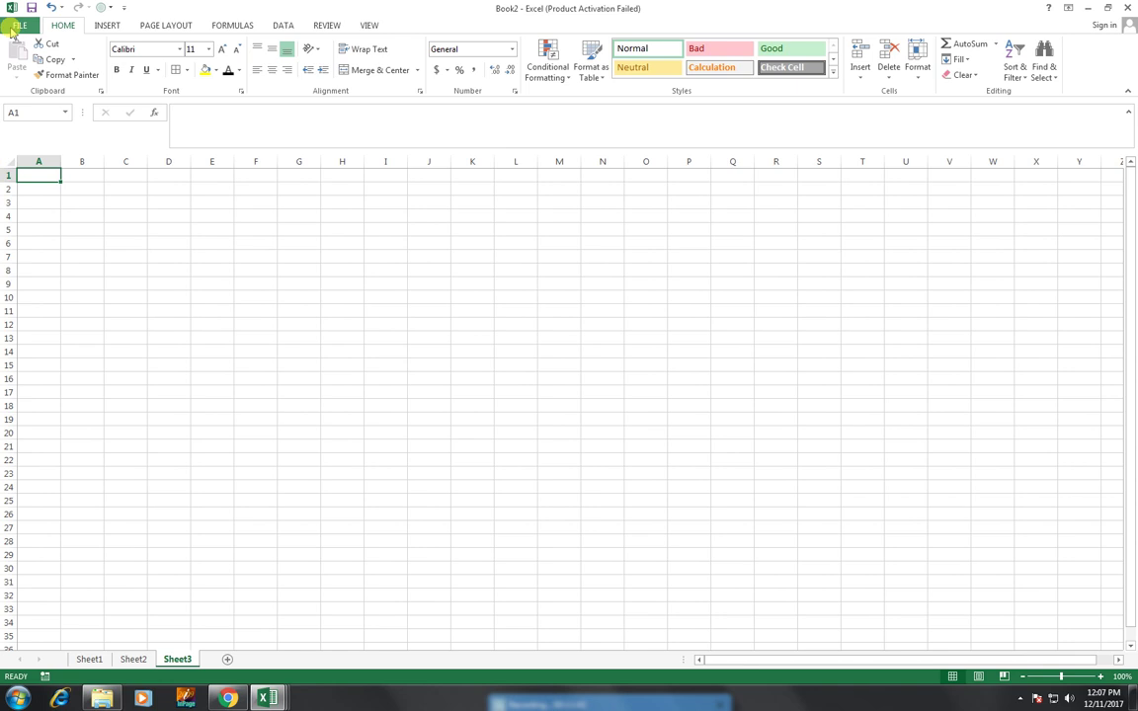
{"action": "left_click_drag", "start_coordinate": [1061, 678], "coordinate": [1078, 678]}
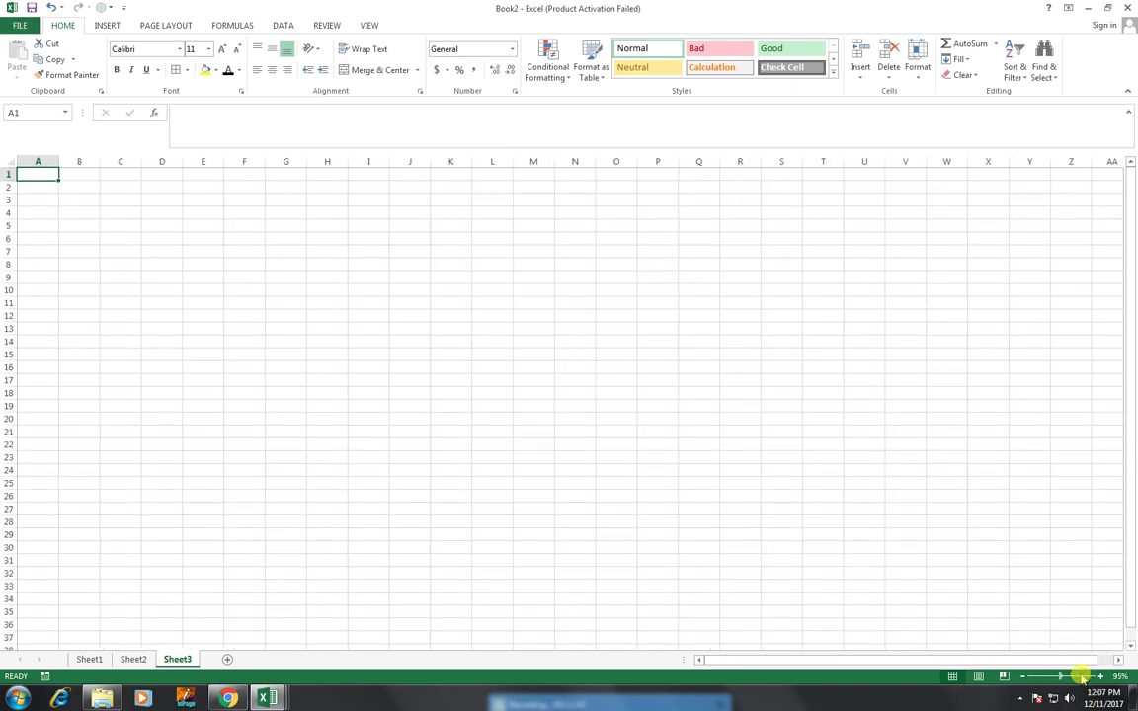
{"action": "left_click_drag", "start_coordinate": [1063, 678], "coordinate": [1090, 676]}
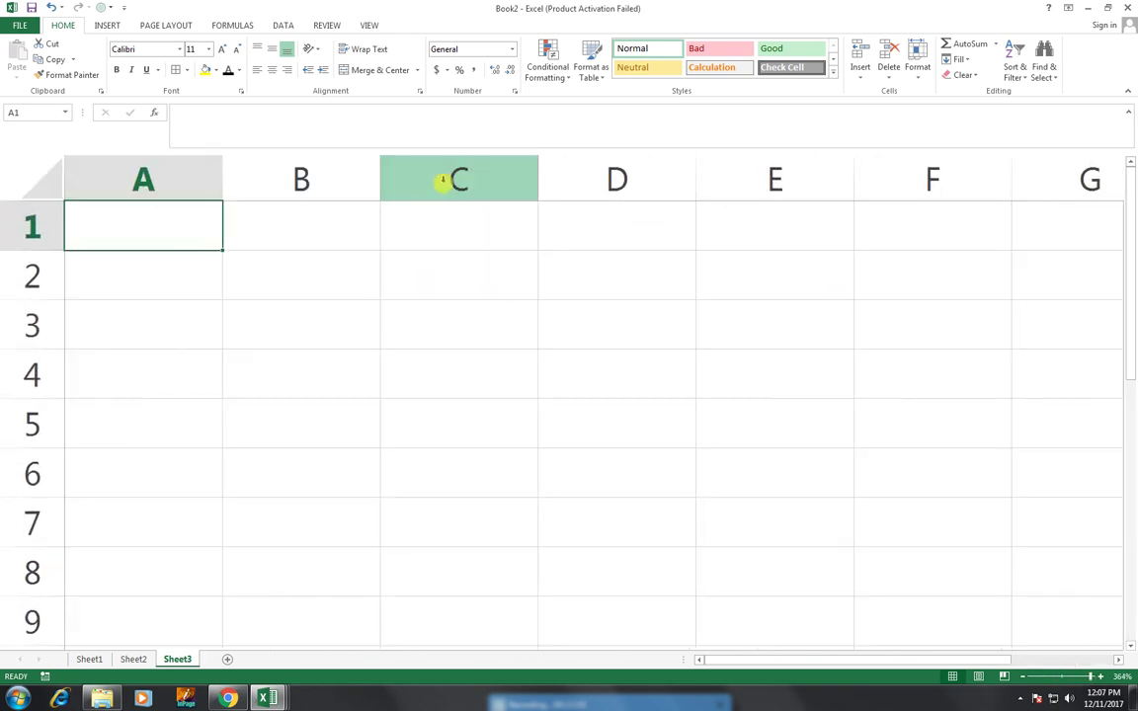
Step: Enable R1C1 reference style in the Formulas options, then jump to column 16384 and back
{"action": "left_click", "coordinate": [20, 25]}
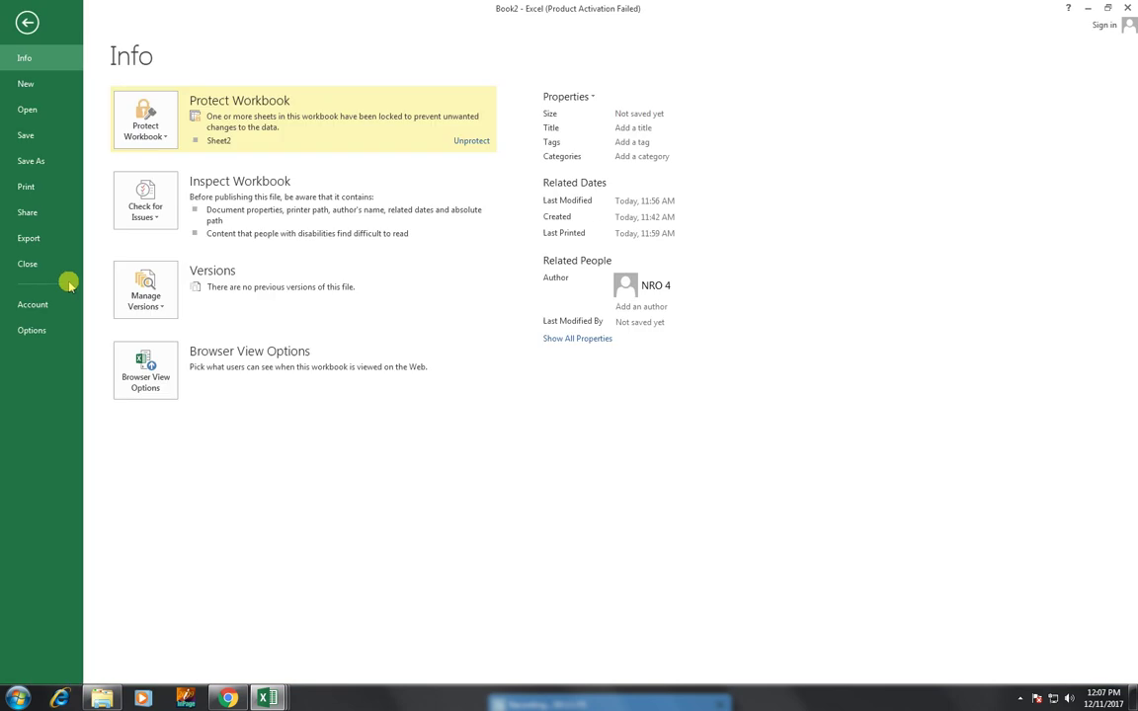
{"action": "left_click", "coordinate": [54, 328]}
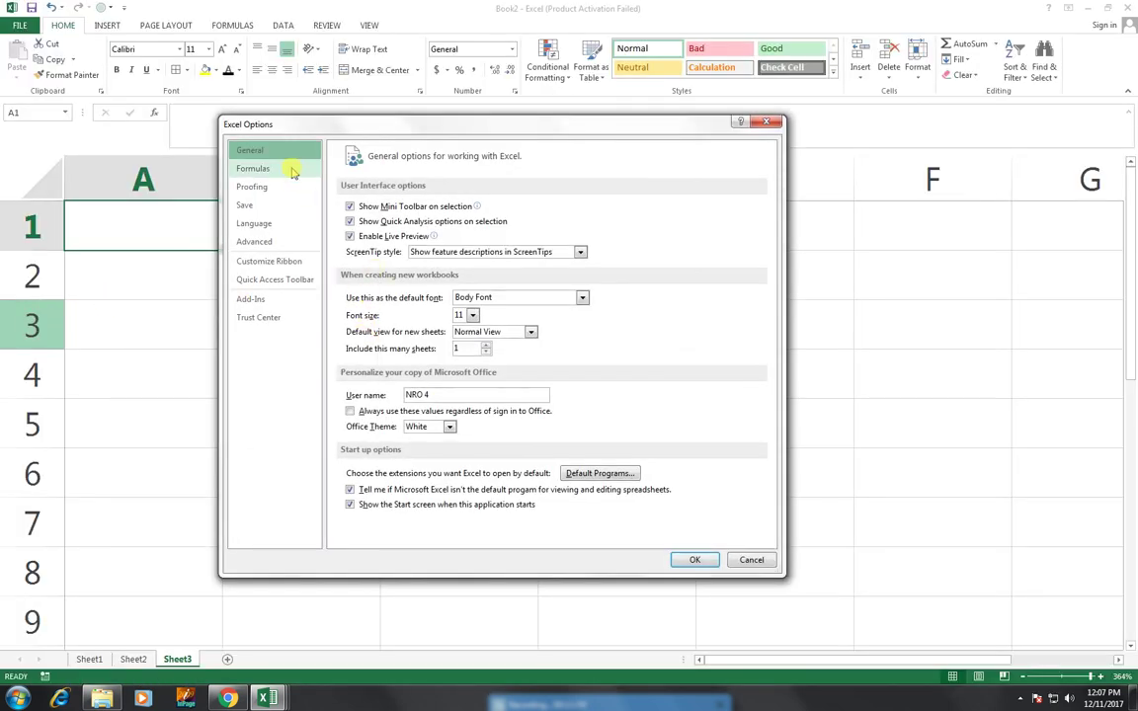
{"action": "left_click", "coordinate": [252, 170]}
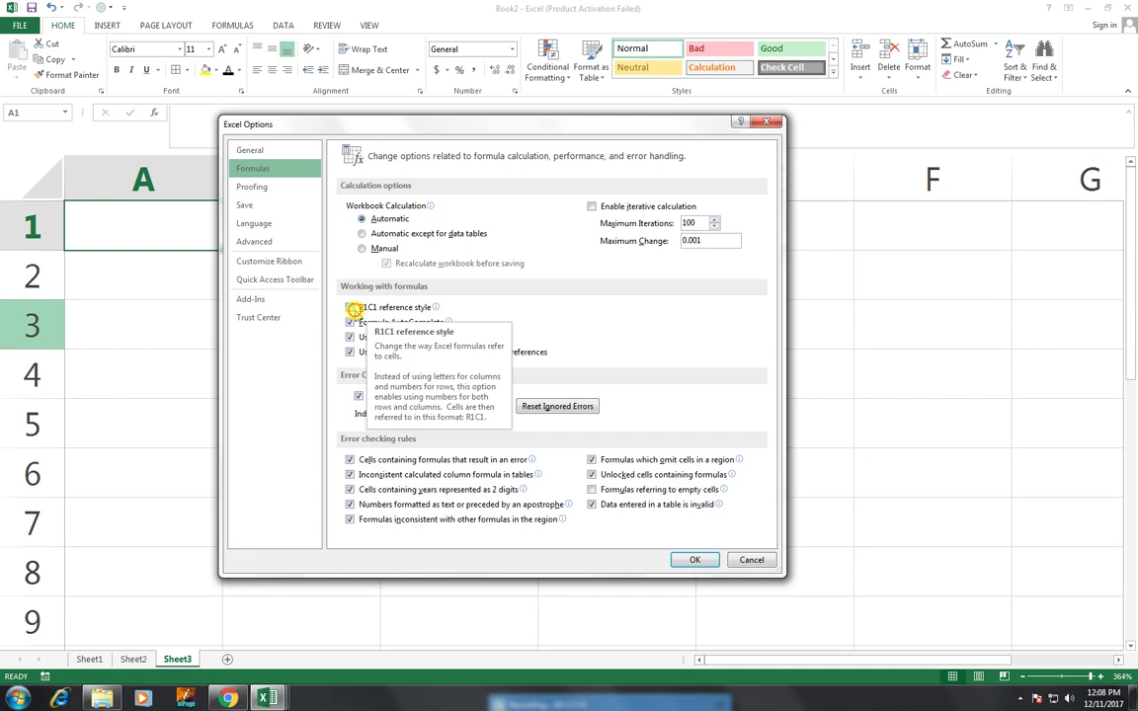
{"action": "left_click", "coordinate": [351, 308]}
{"action": "left_click", "coordinate": [706, 561]}
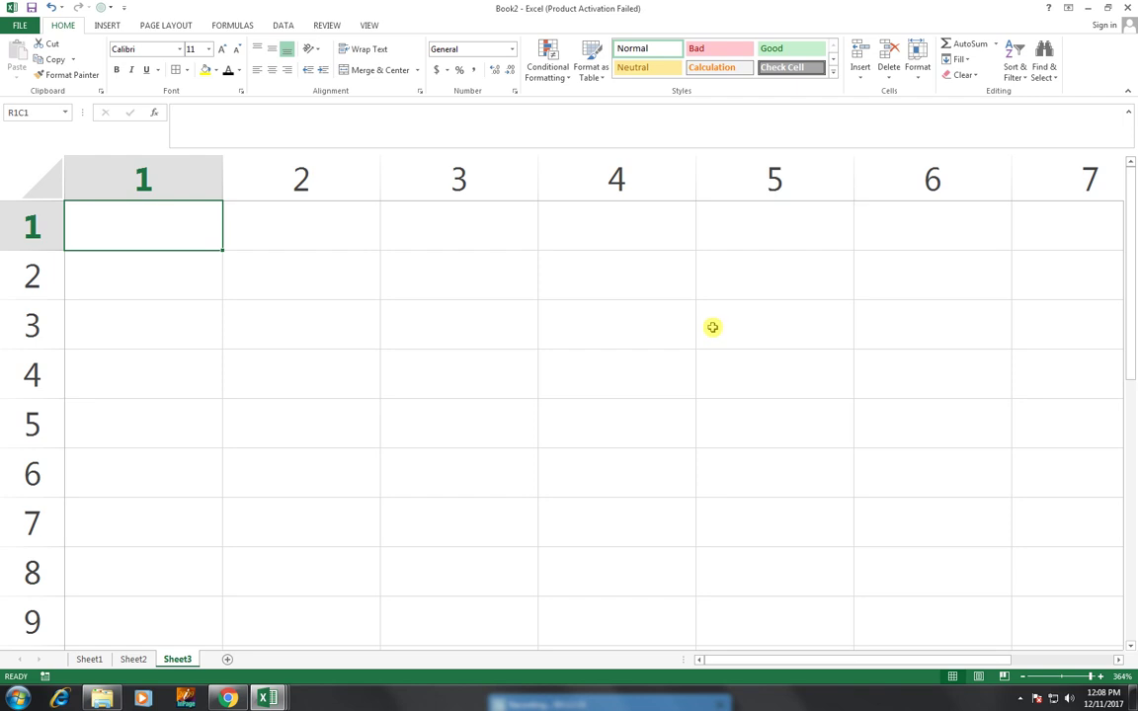
{"action": "key", "text": "ctrl+Right"}
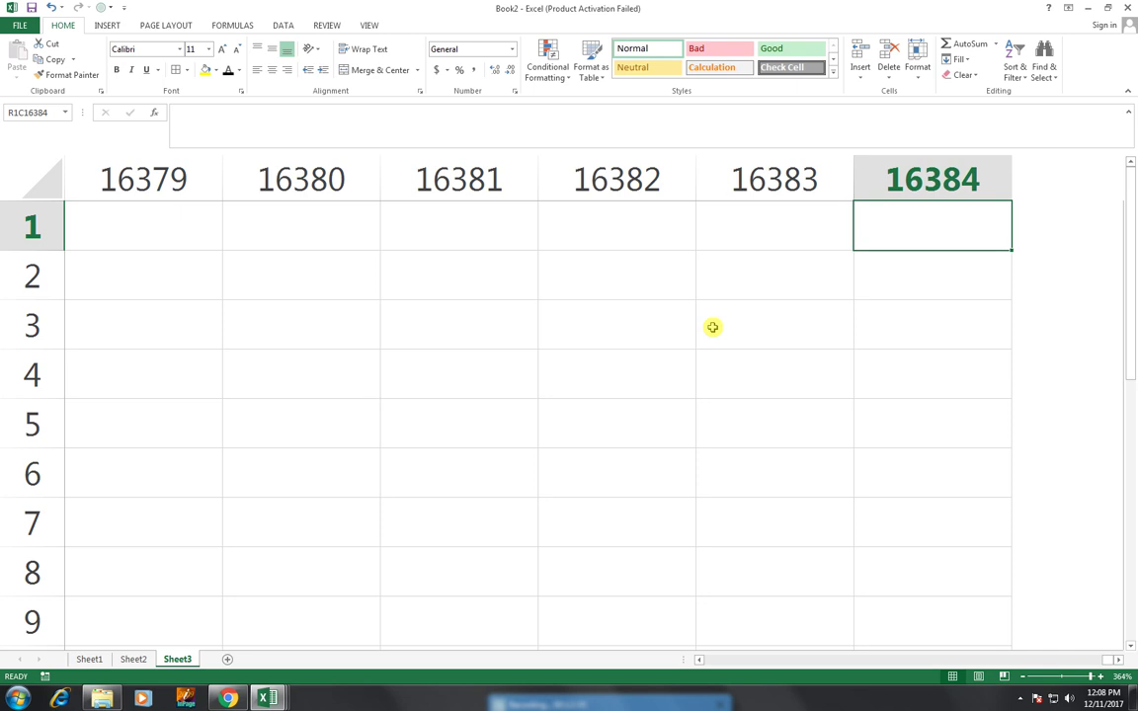
{"action": "key", "text": "ctrl+Left"}
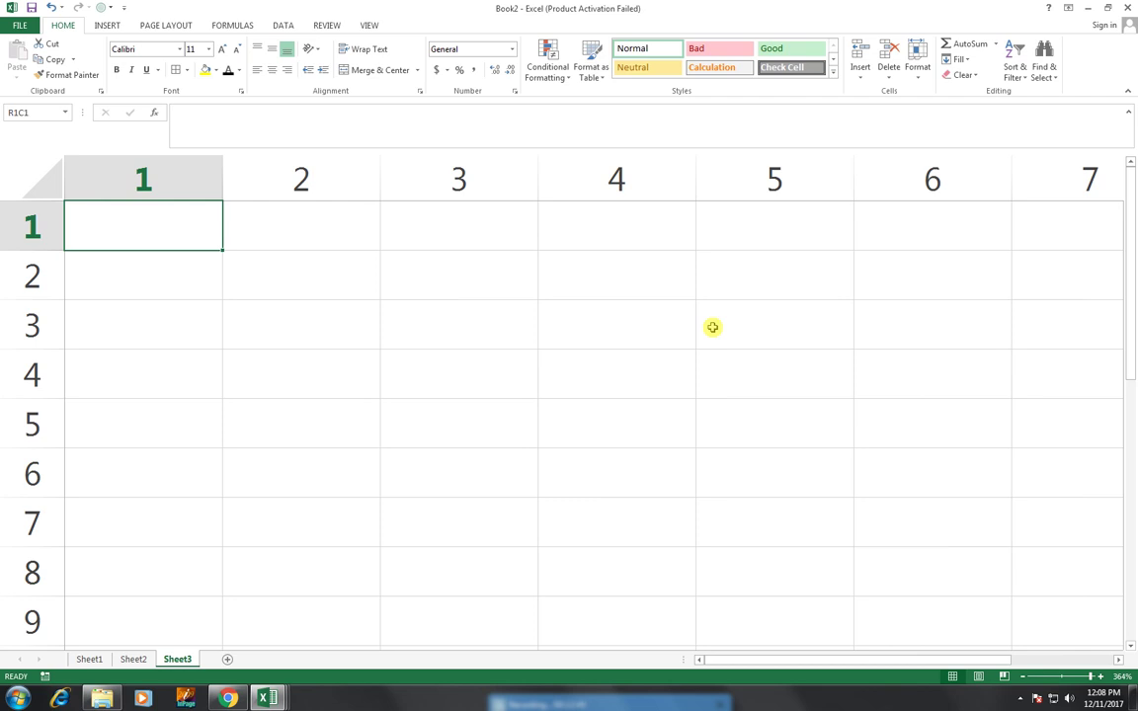
Step: Turn off R1C1 reference style in the Formulas options, then show Sheet1
{"action": "left_click", "coordinate": [19, 25]}
{"action": "left_click", "coordinate": [68, 331]}
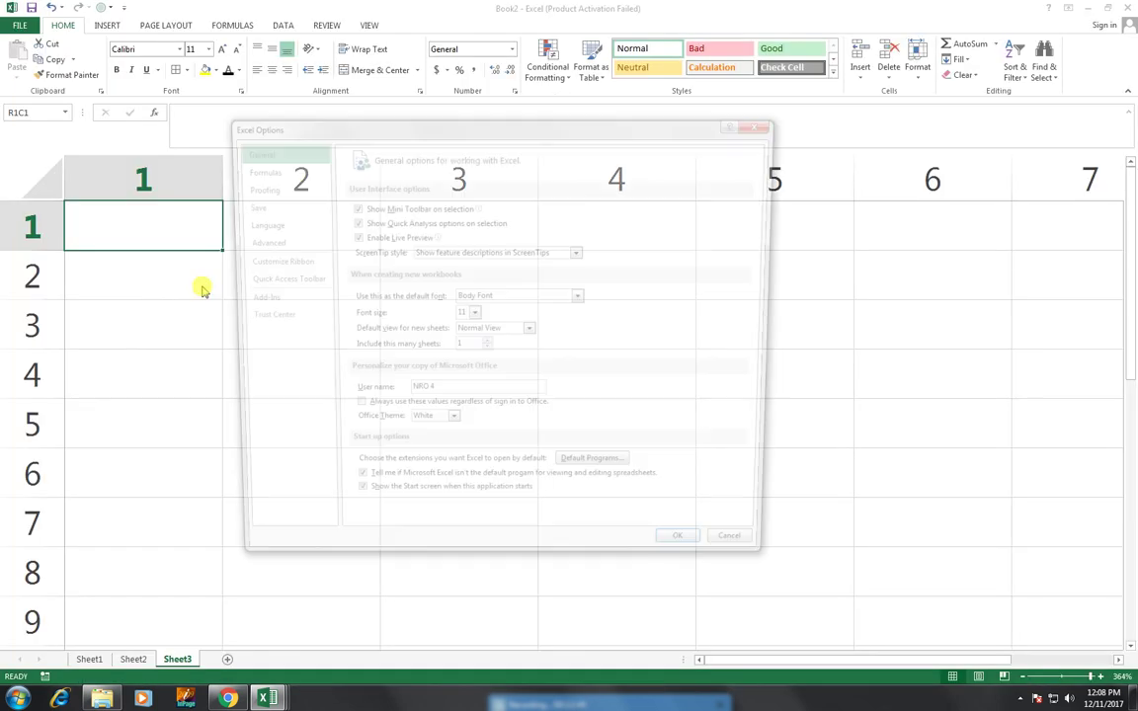
{"action": "left_click", "coordinate": [253, 170]}
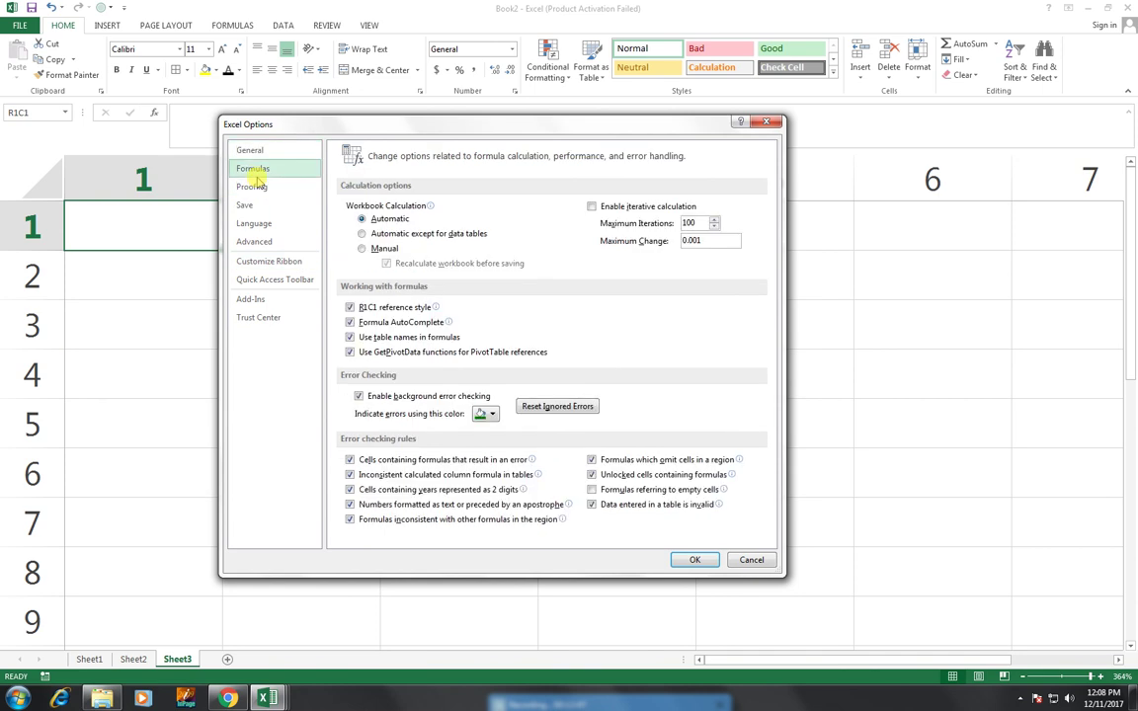
{"action": "left_click", "coordinate": [354, 307]}
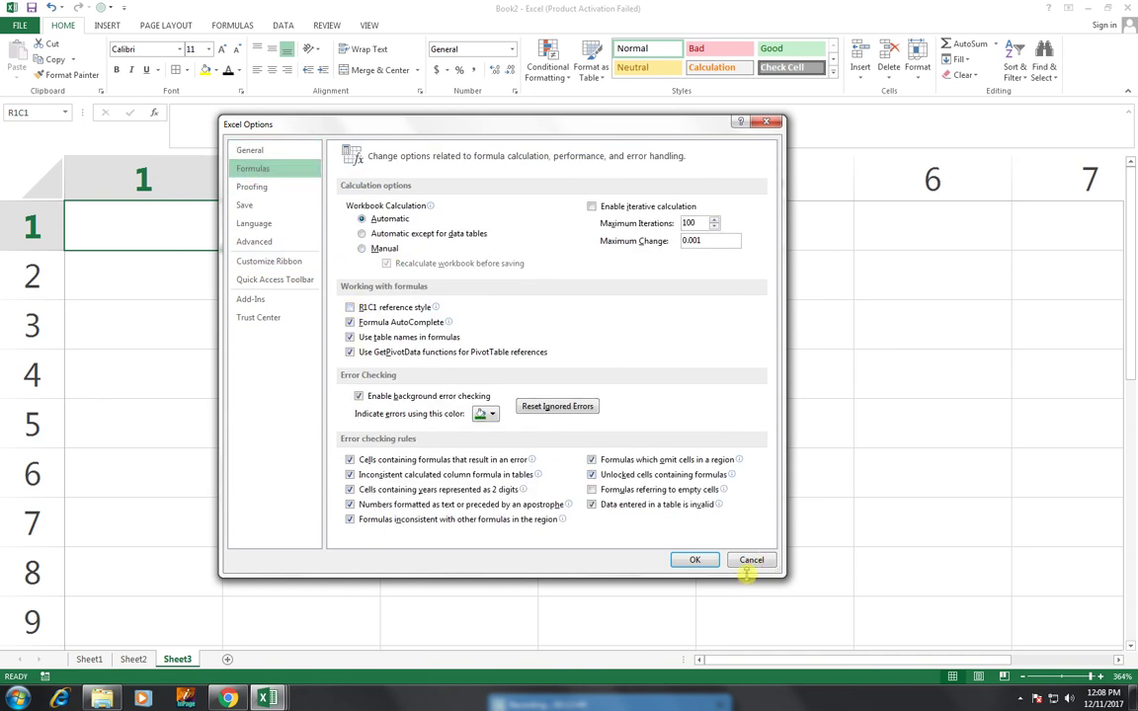
{"action": "left_click", "coordinate": [694, 557]}
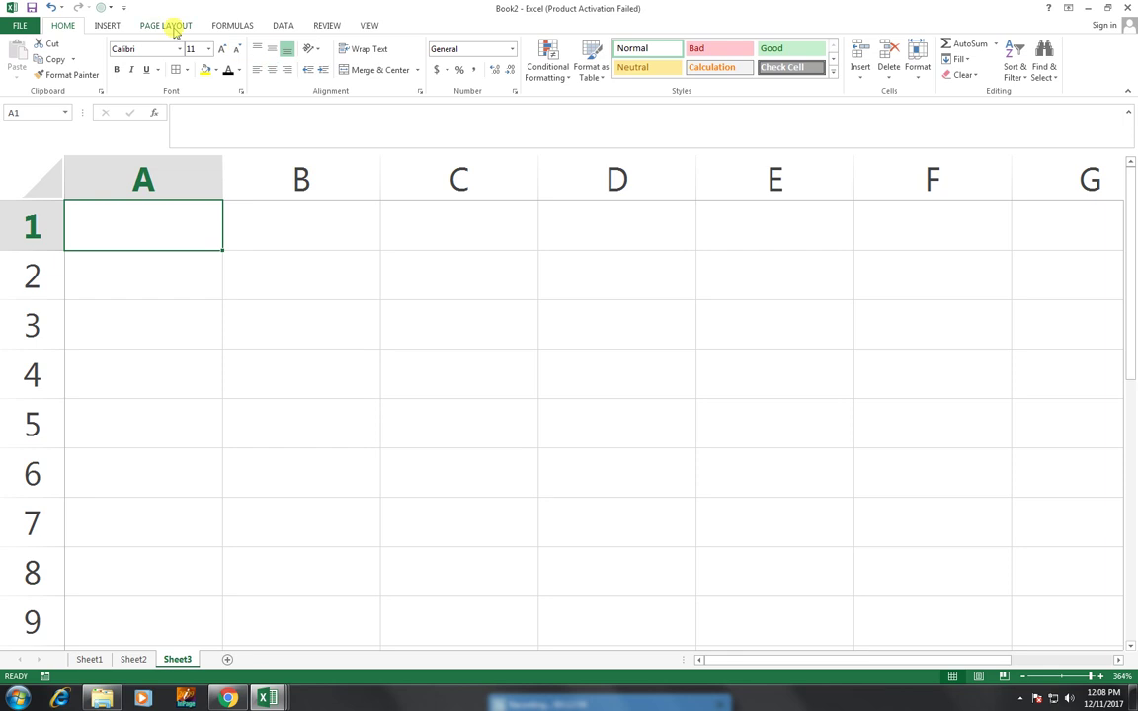
{"action": "left_click", "coordinate": [89, 659]}
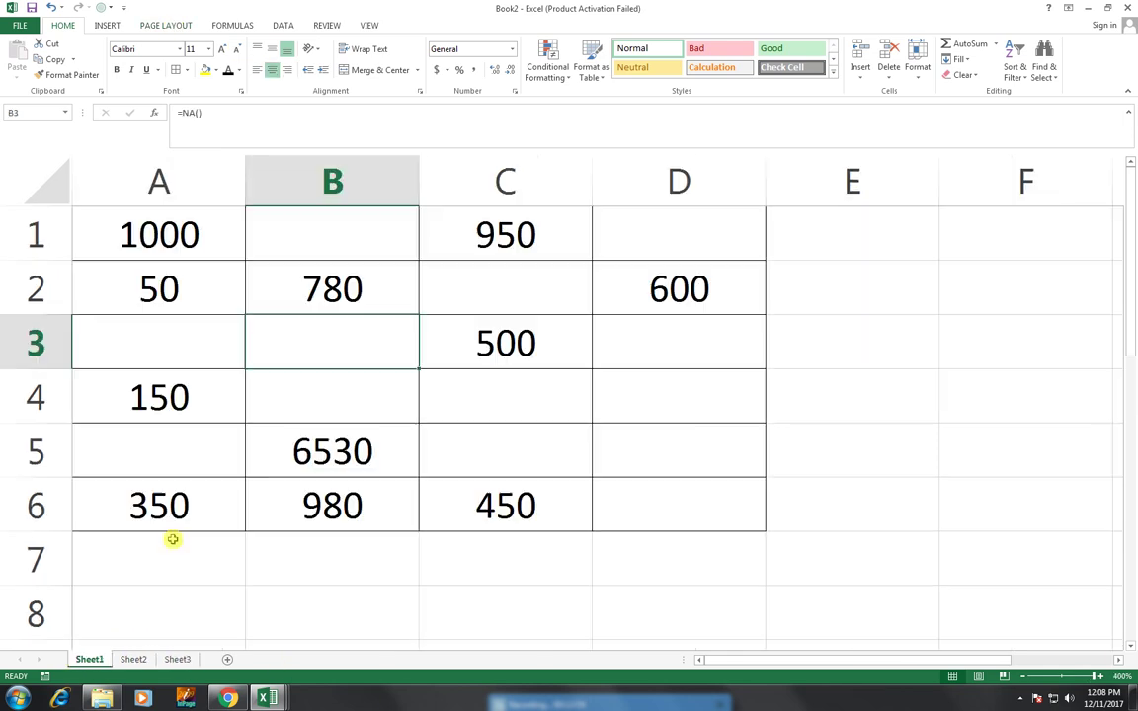
Step: Copy the Name-to-Practical columns (A2:G7) of Sheet2's marks table
{"action": "left_click", "coordinate": [133, 659]}
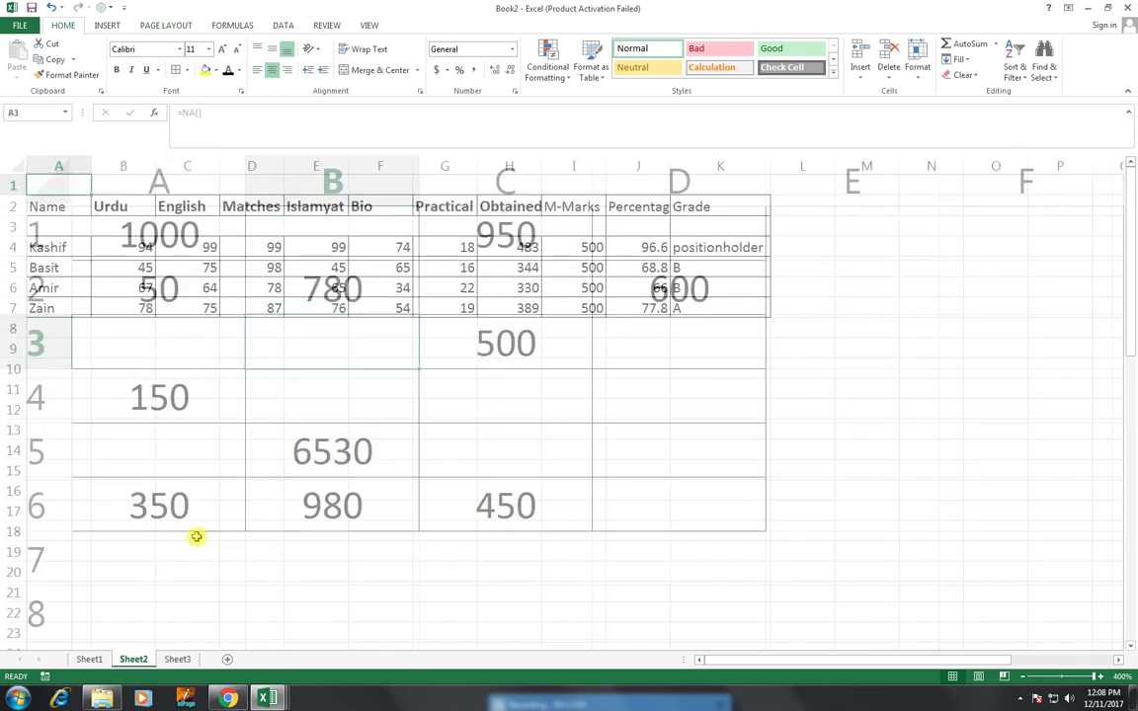
{"action": "left_click", "coordinate": [672, 164]}
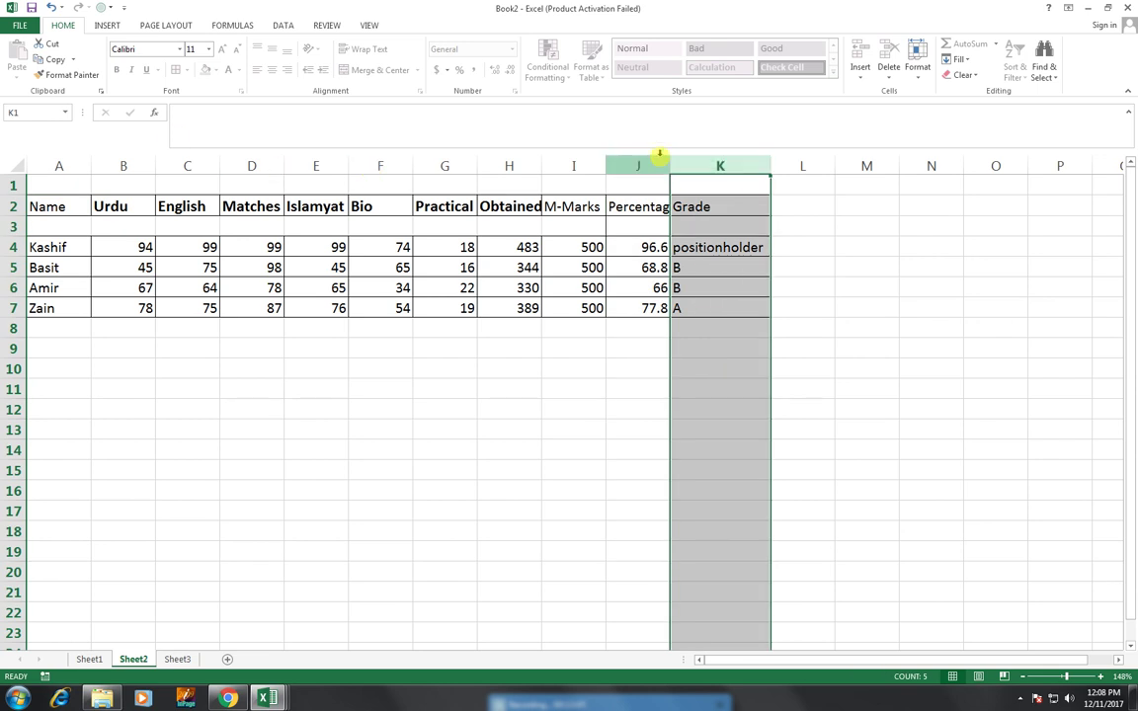
{"action": "left_click", "coordinate": [543, 163]}
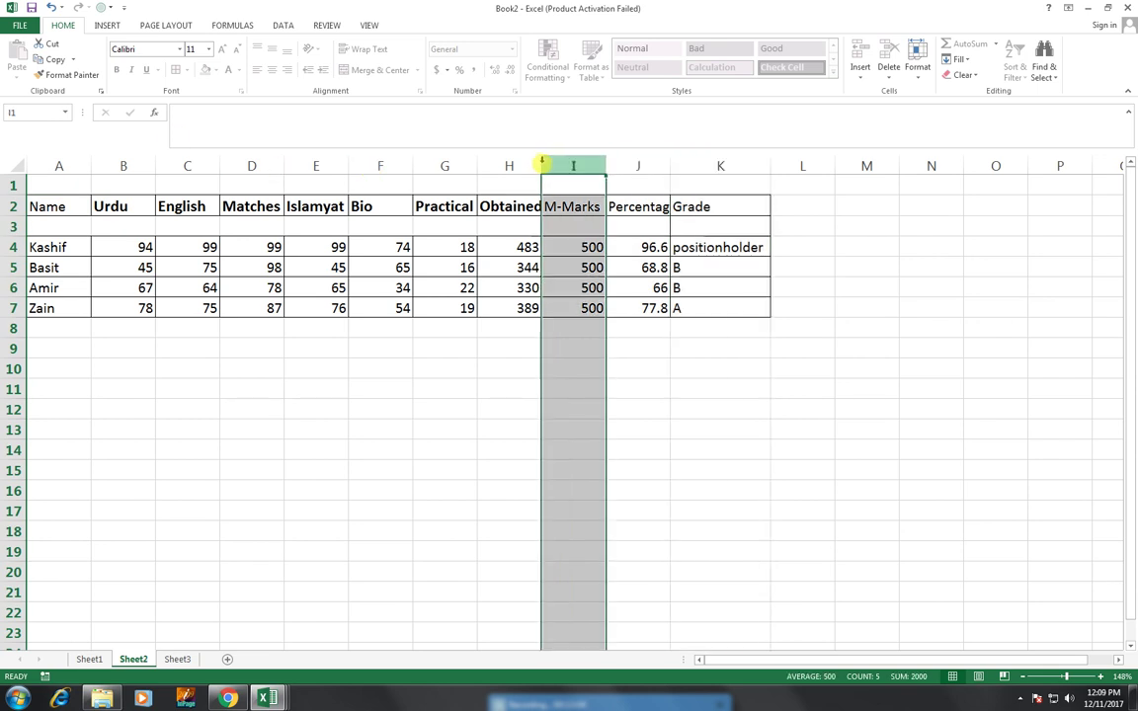
{"action": "left_click_drag", "start_coordinate": [79, 208], "coordinate": [438, 321]}
{"action": "key", "text": "ctrl+c"}
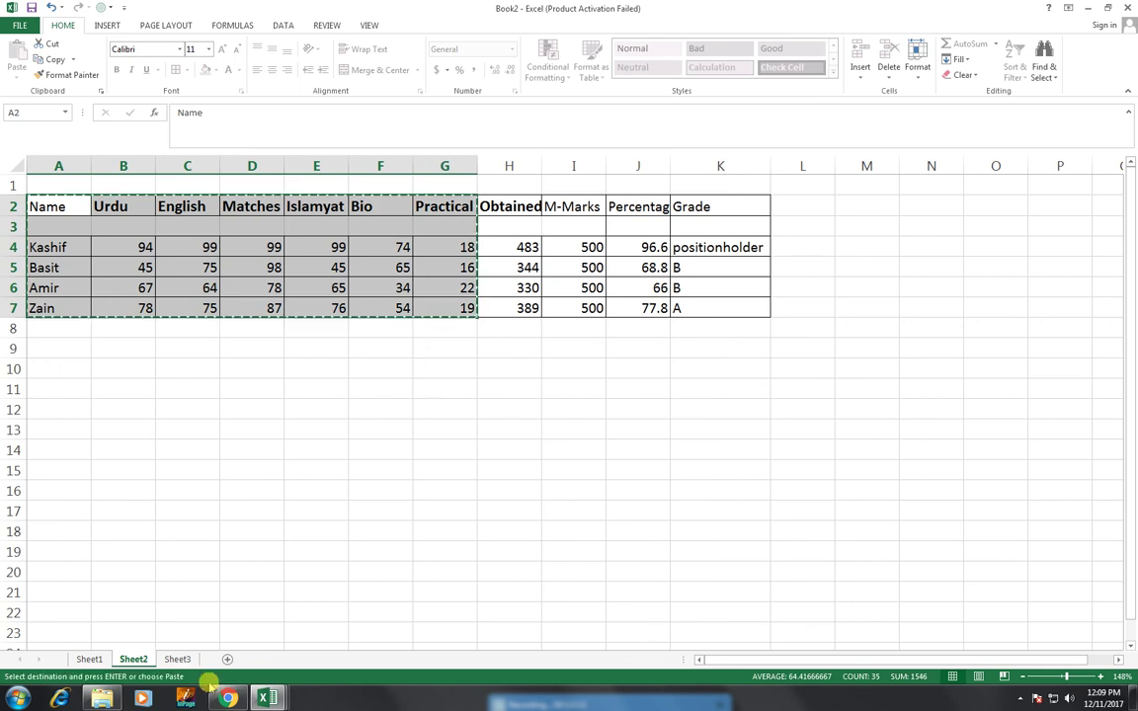
Step: Paste the copied table at A4 of a new Sheet4 and autofit column G
{"action": "left_click", "coordinate": [185, 660]}
{"action": "left_click", "coordinate": [227, 660]}
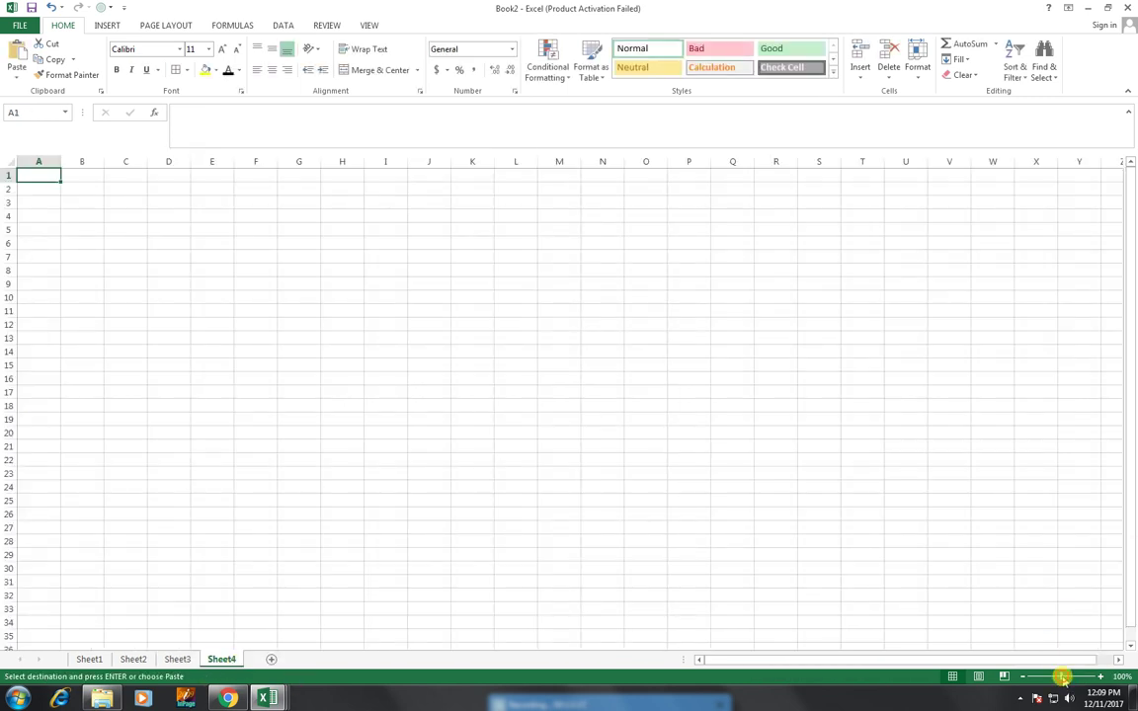
{"action": "left_click_drag", "start_coordinate": [1061, 676], "coordinate": [1073, 675]}
{"action": "left_click", "coordinate": [63, 267]}
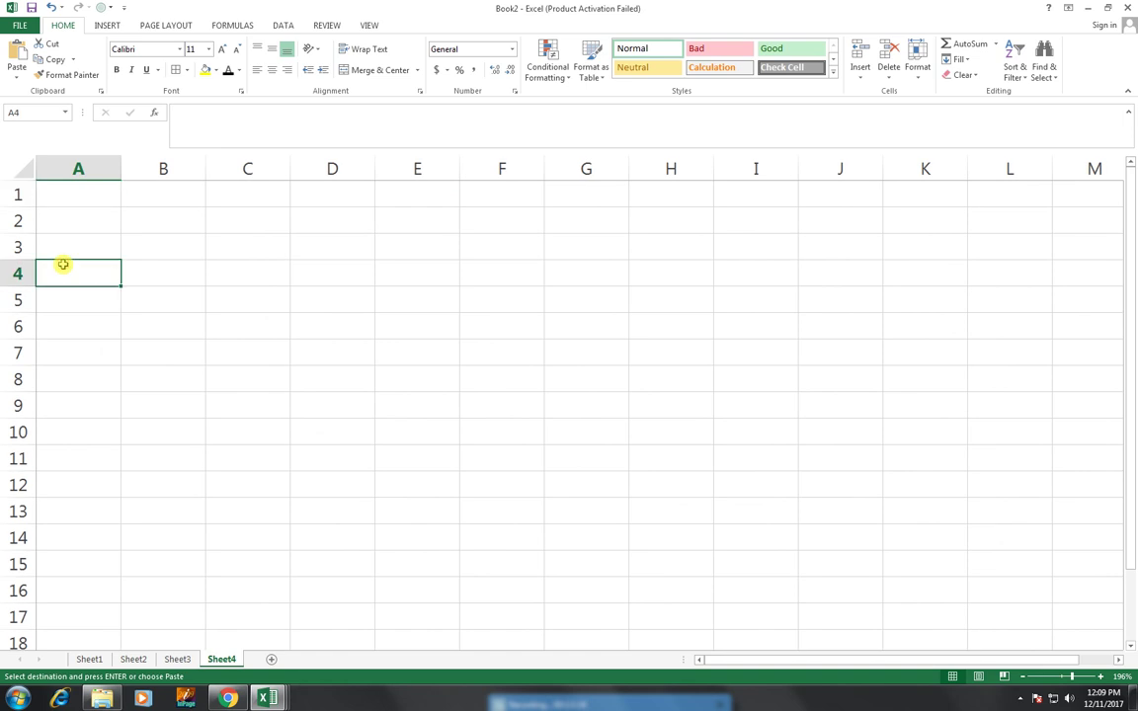
{"action": "key", "text": "ctrl+v"}
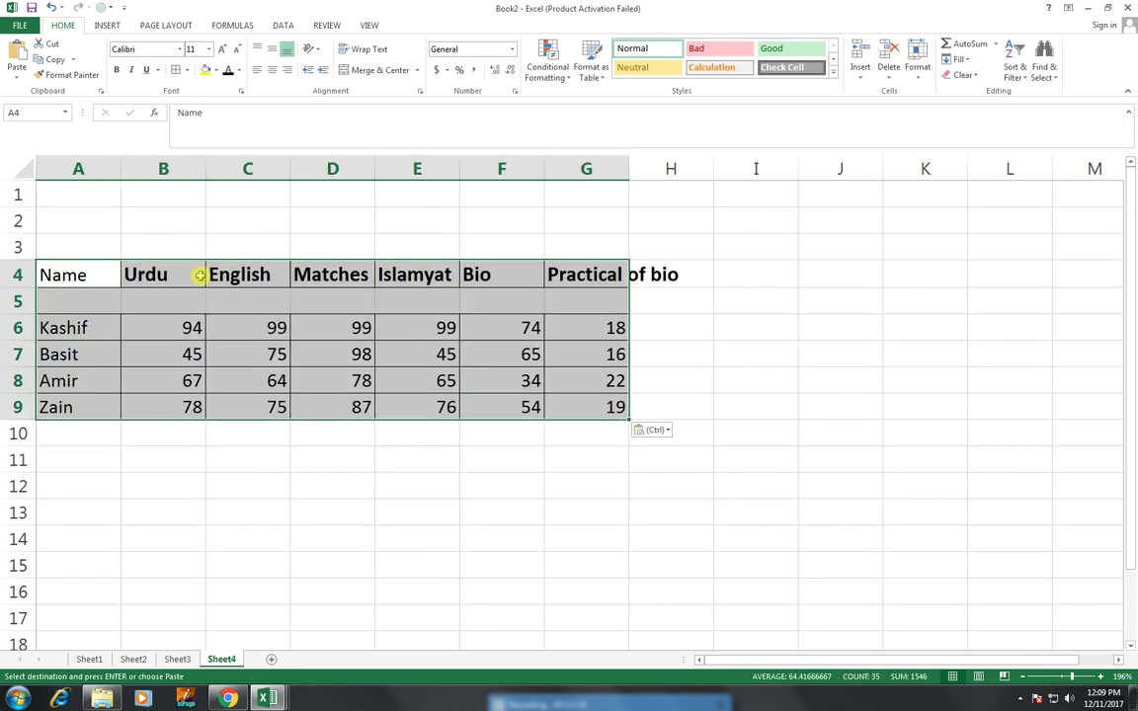
{"action": "double_click", "coordinate": [629, 169]}
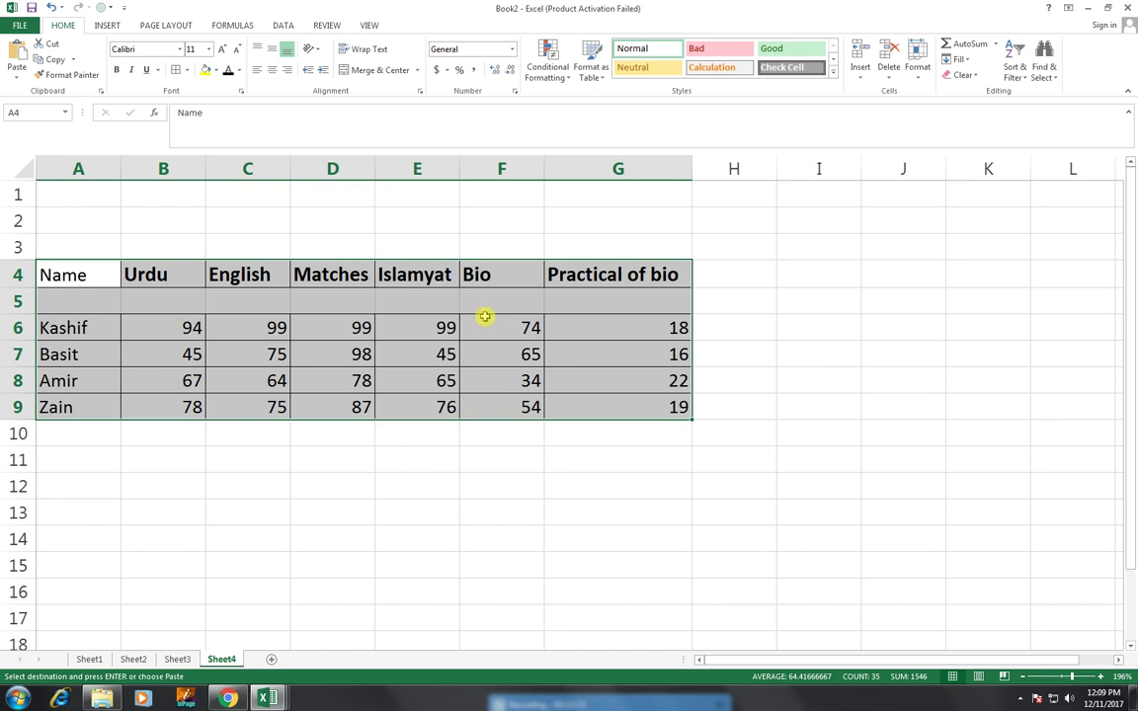
{"action": "left_click", "coordinate": [166, 25]}
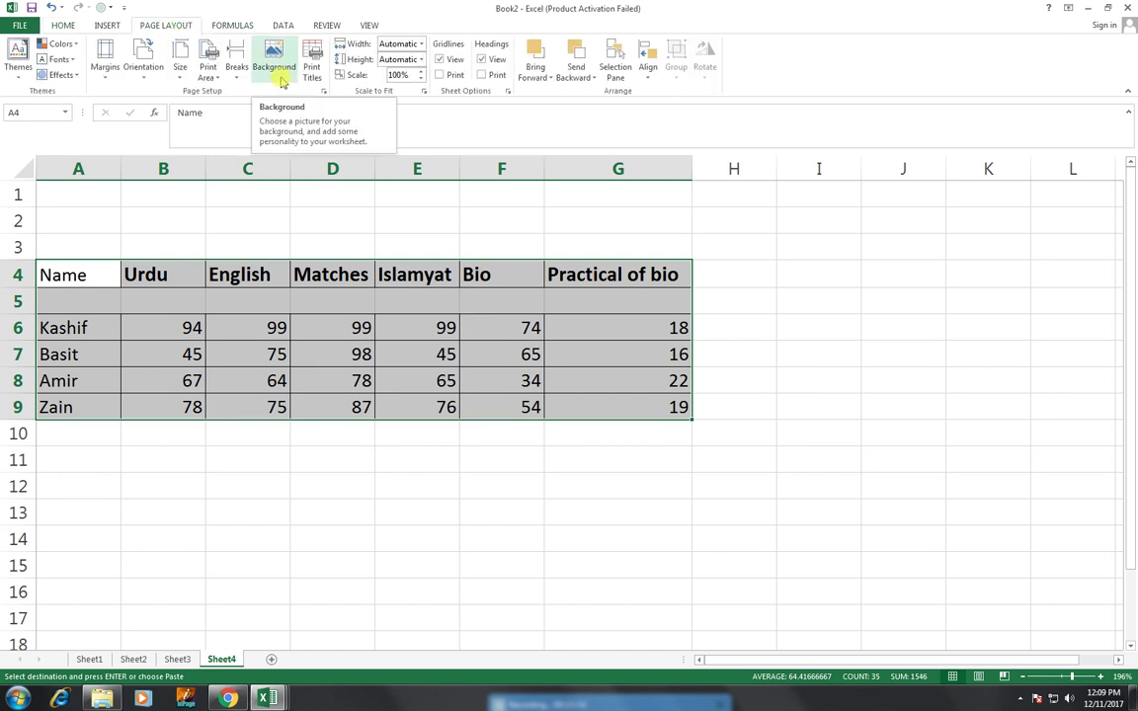
Step: Set the Penguins picture as Sheet4's background
{"action": "left_click", "coordinate": [280, 77]}
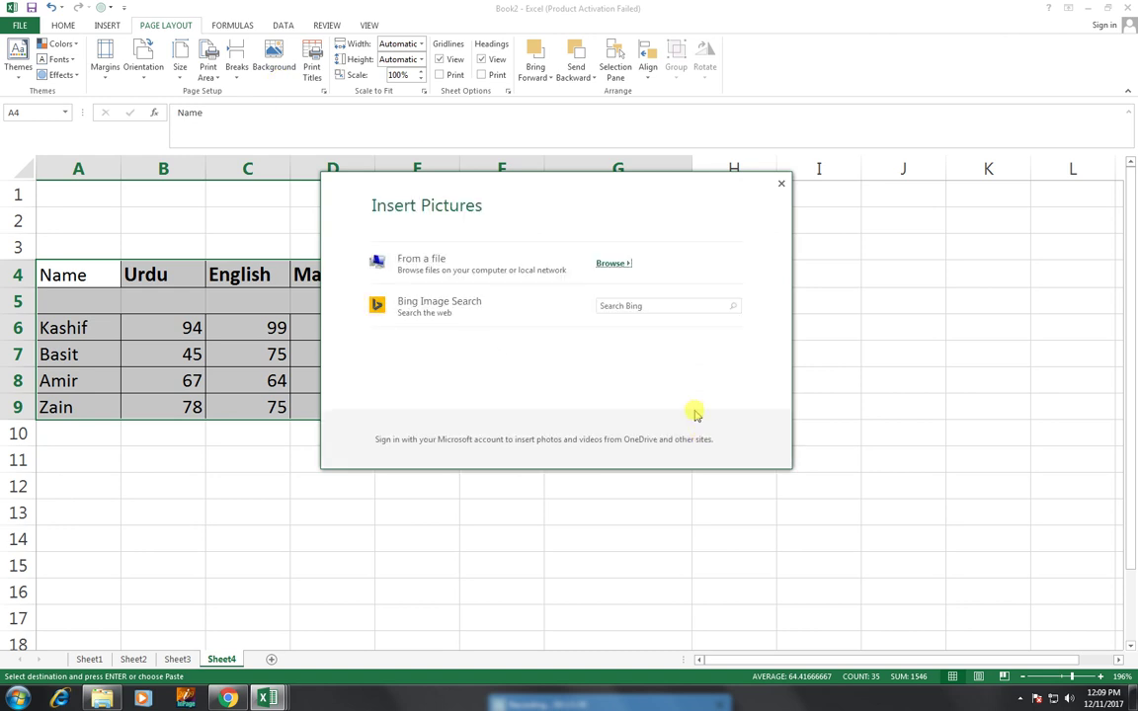
{"action": "left_click", "coordinate": [427, 262]}
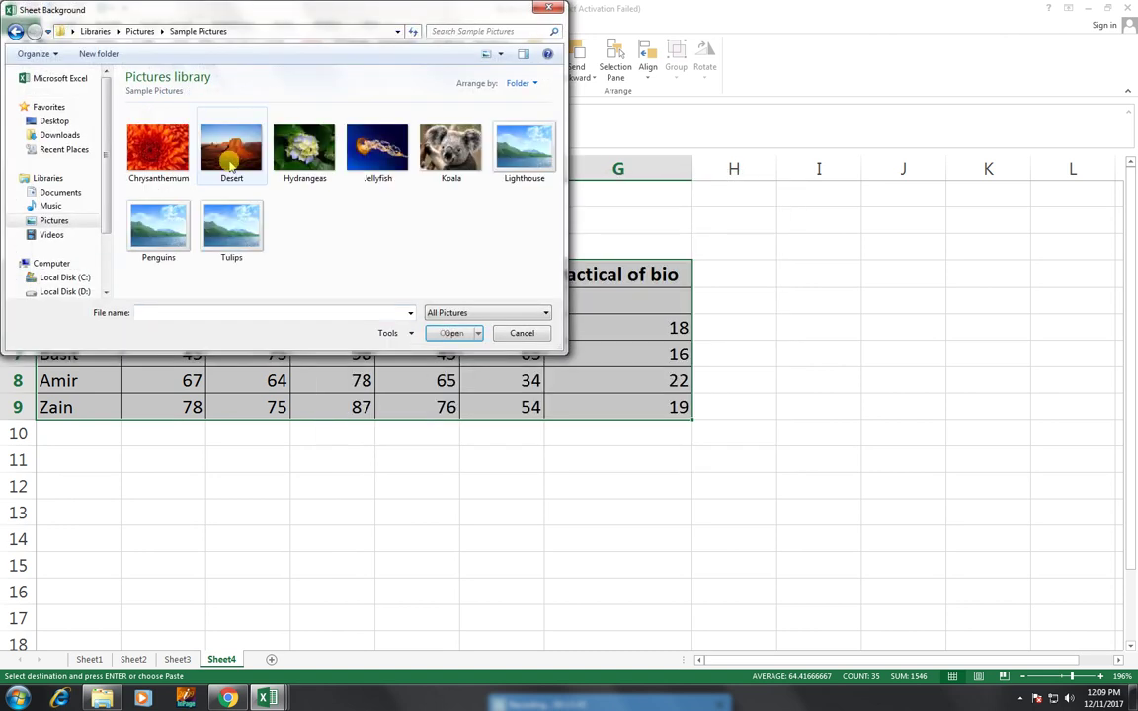
{"action": "left_click", "coordinate": [156, 225]}
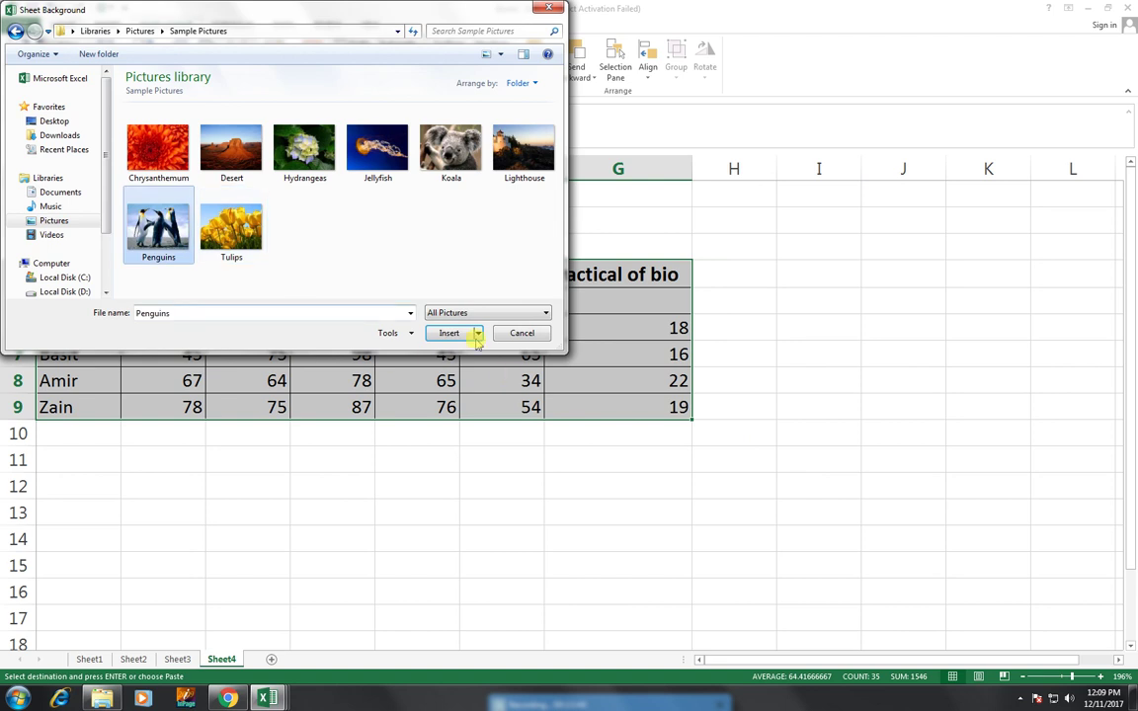
{"action": "left_click", "coordinate": [440, 332]}
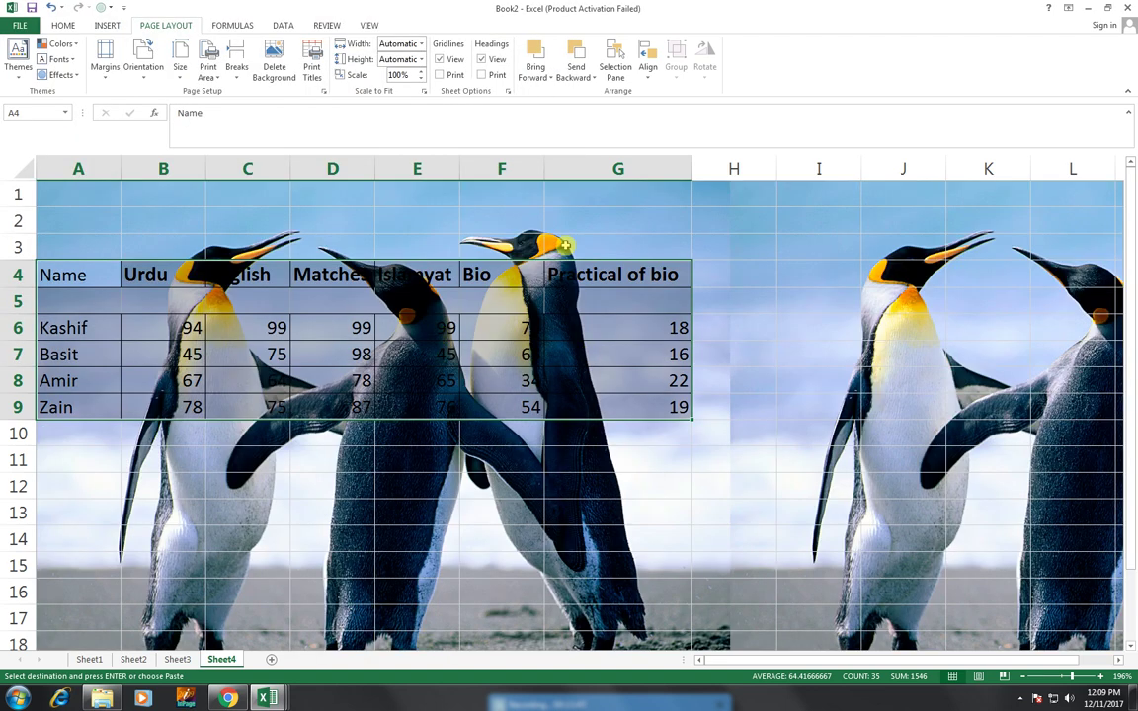
{"action": "scroll", "coordinate": [681, 400], "scroll_direction": "down", "scroll_amount": 8}
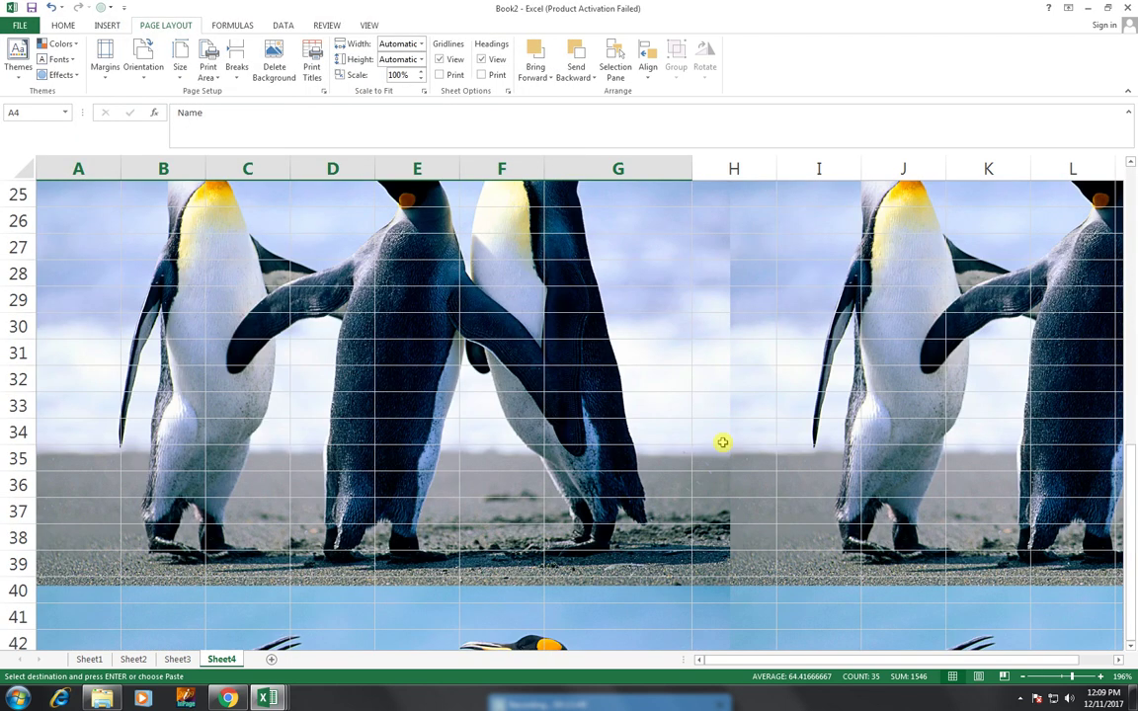
{"action": "scroll", "coordinate": [722, 443], "scroll_direction": "down", "scroll_amount": 3}
{"action": "scroll", "coordinate": [679, 506], "scroll_direction": "up", "scroll_amount": 7}
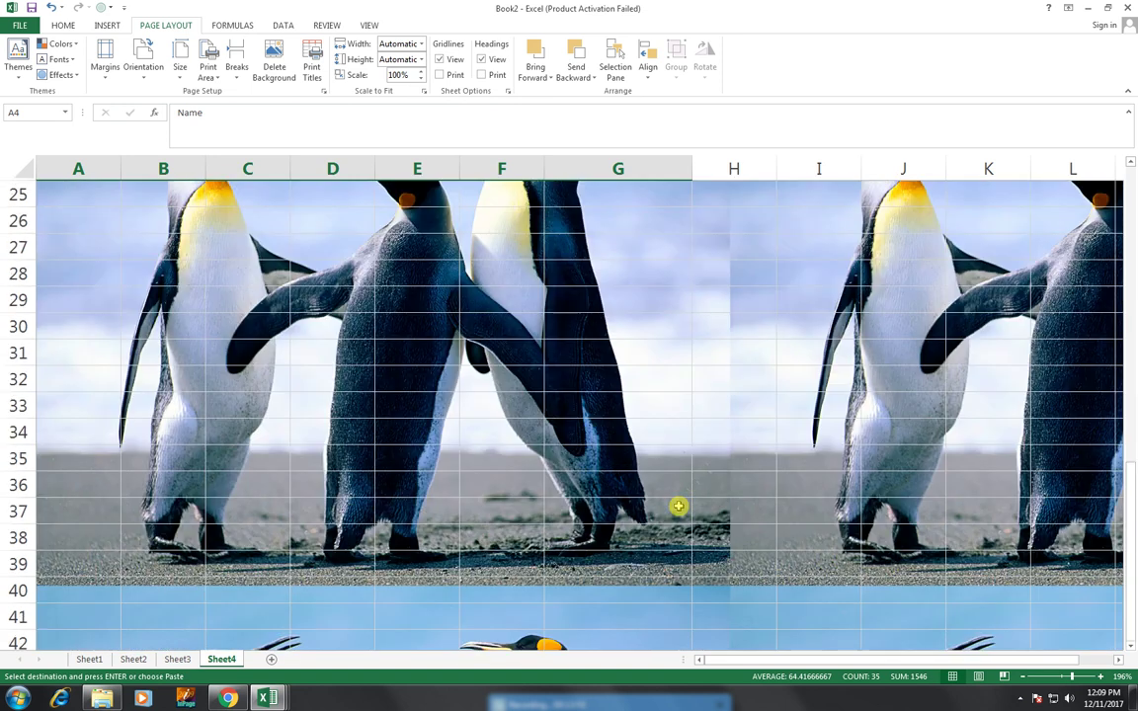
{"action": "scroll", "coordinate": [533, 384], "scroll_direction": "up", "scroll_amount": 4}
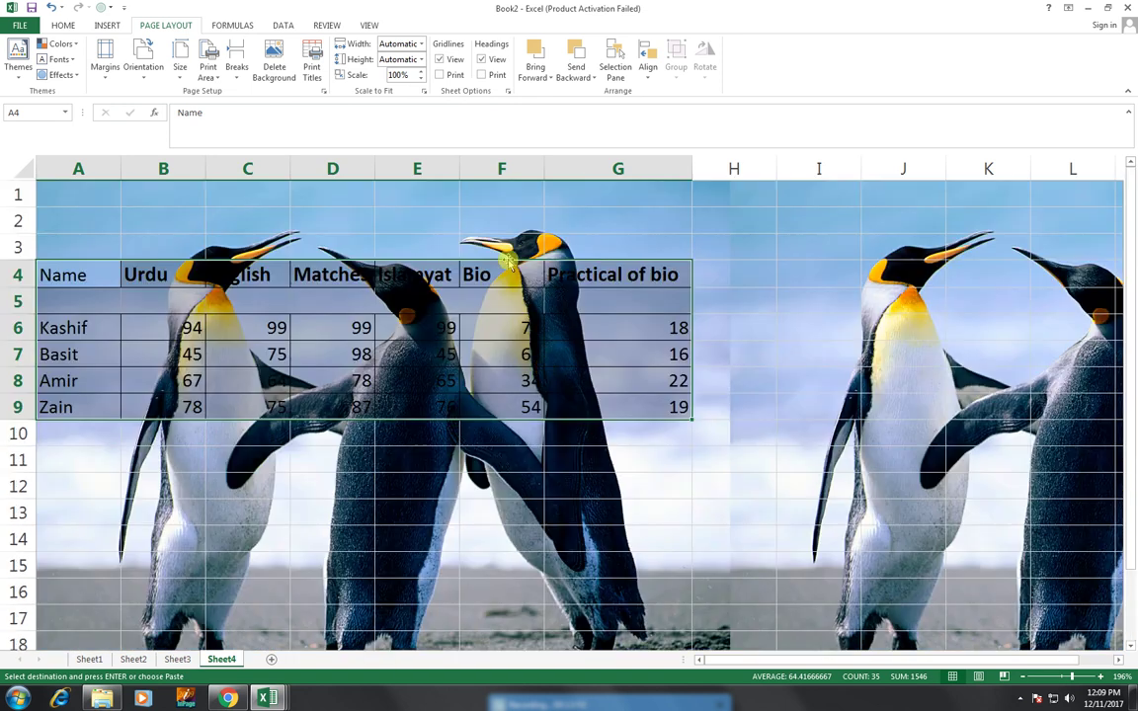
Step: Select the table A4:G9 and open its print preview
{"action": "left_click", "coordinate": [74, 268]}
{"action": "left_click_drag", "start_coordinate": [552, 384], "coordinate": [613, 411]}
{"action": "key", "text": "ctrl+p"}
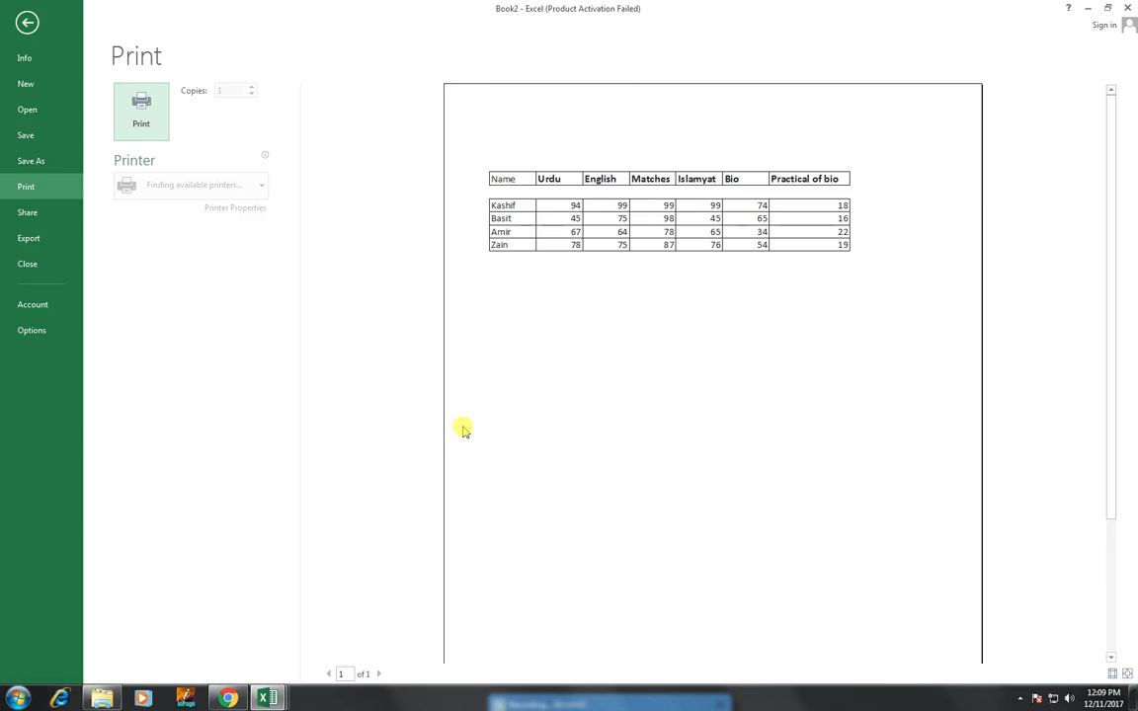
Step: Exit print preview and delete the penguin sheet background
{"action": "left_click", "coordinate": [26, 22]}
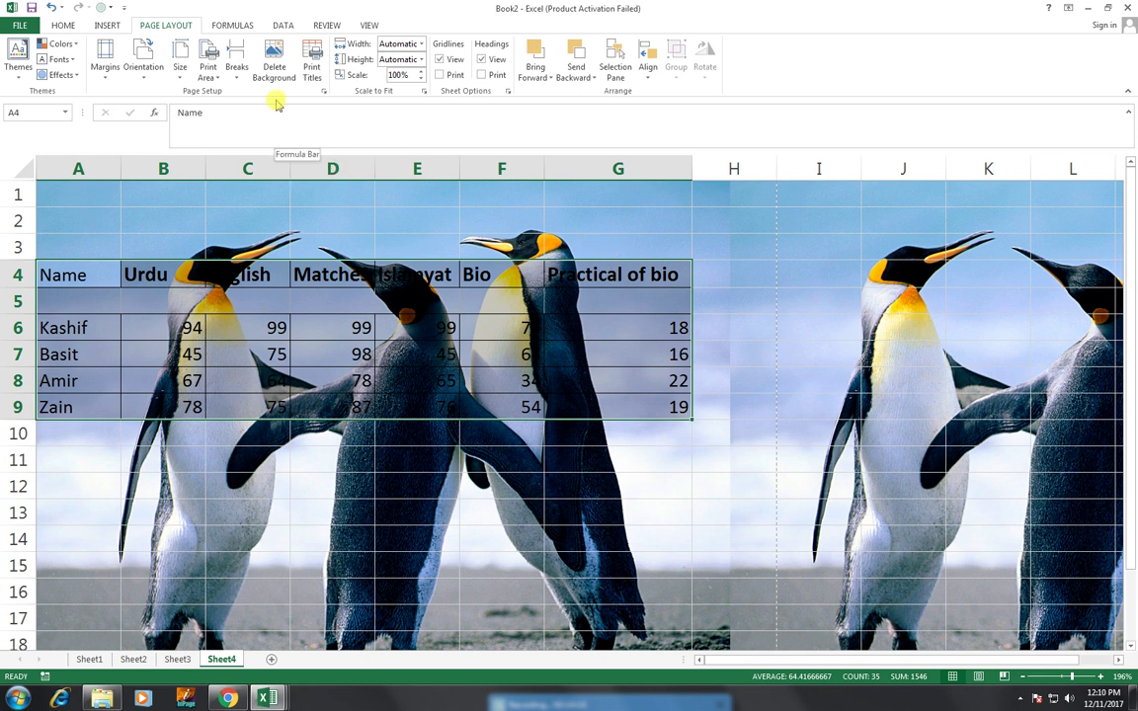
{"action": "left_click", "coordinate": [274, 62]}
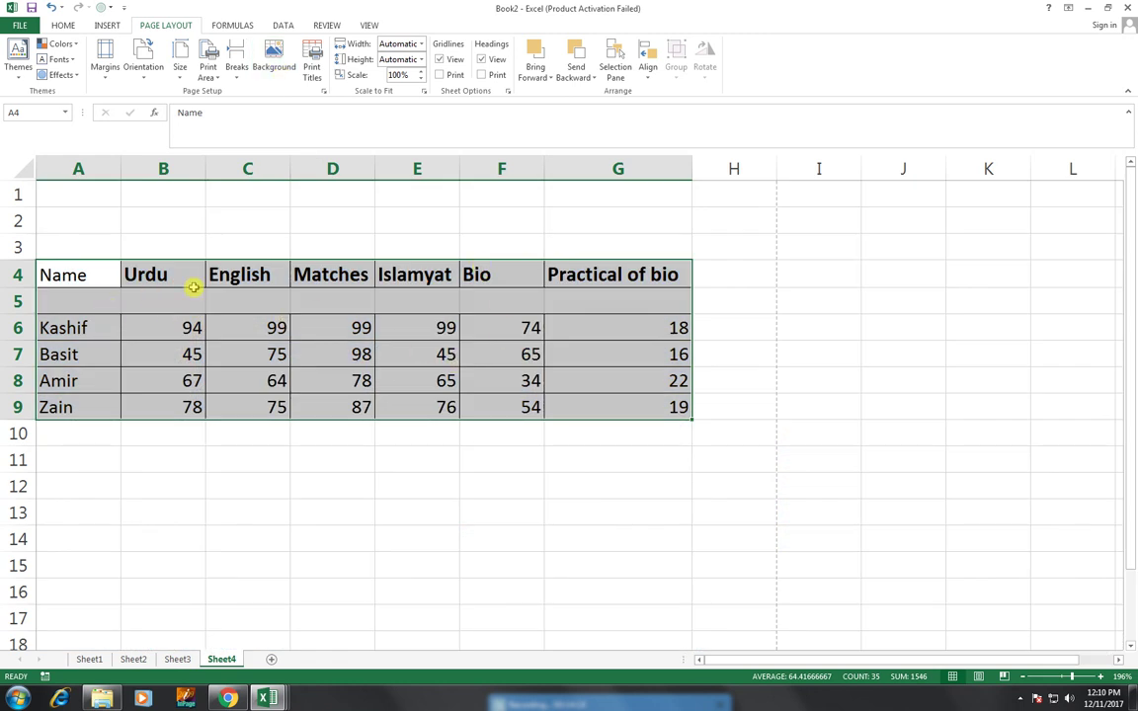
Step: Insert the Penguins sample picture into Sheet4
{"action": "left_click", "coordinate": [107, 26]}
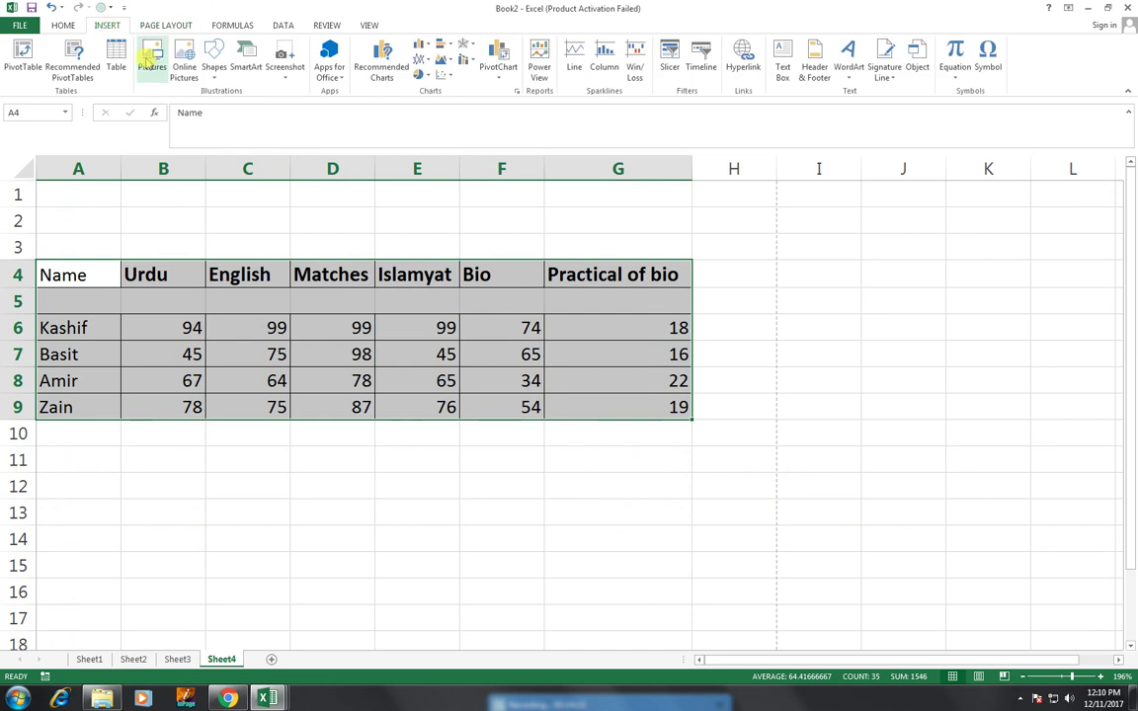
{"action": "left_click", "coordinate": [152, 58]}
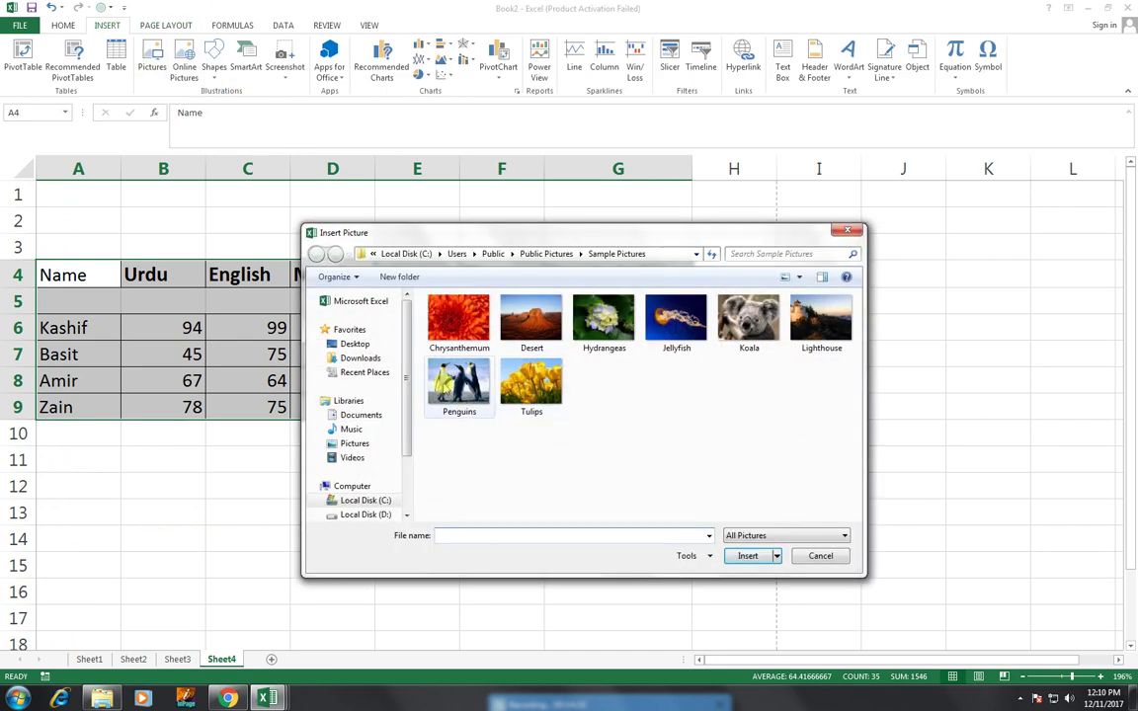
{"action": "left_click", "coordinate": [458, 383]}
{"action": "left_click", "coordinate": [748, 556]}
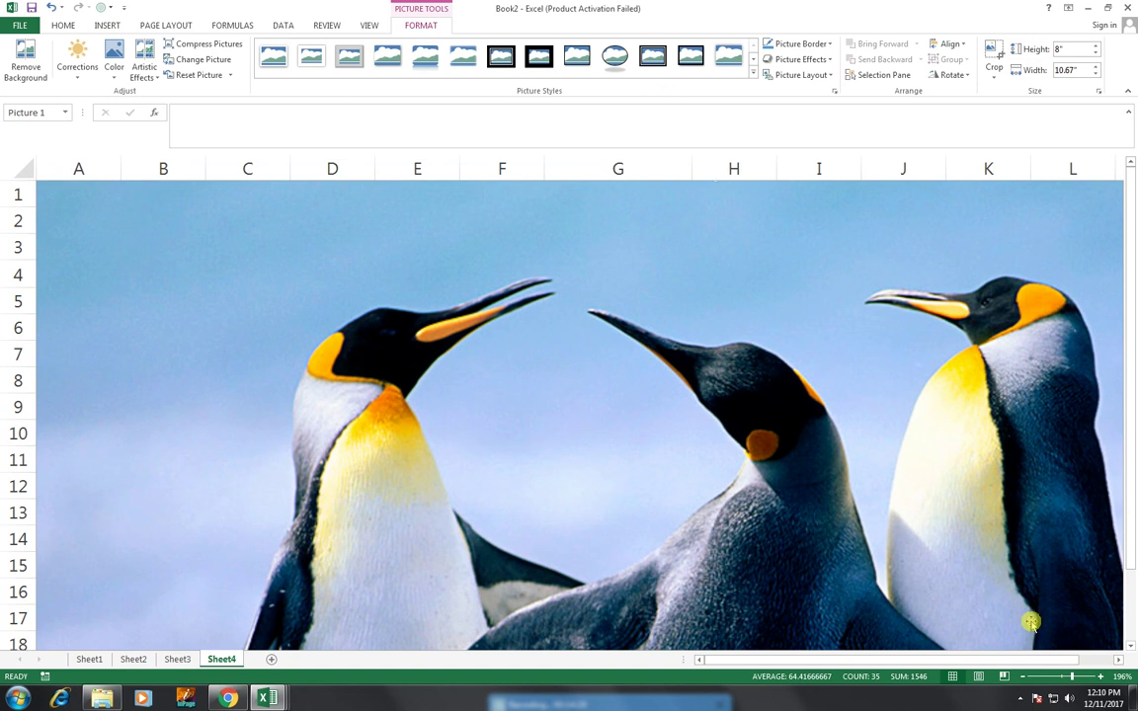
Step: Resize and move the picture over A2:H16, then zoom to the selection A2:H19
{"action": "left_click", "coordinate": [1057, 677]}
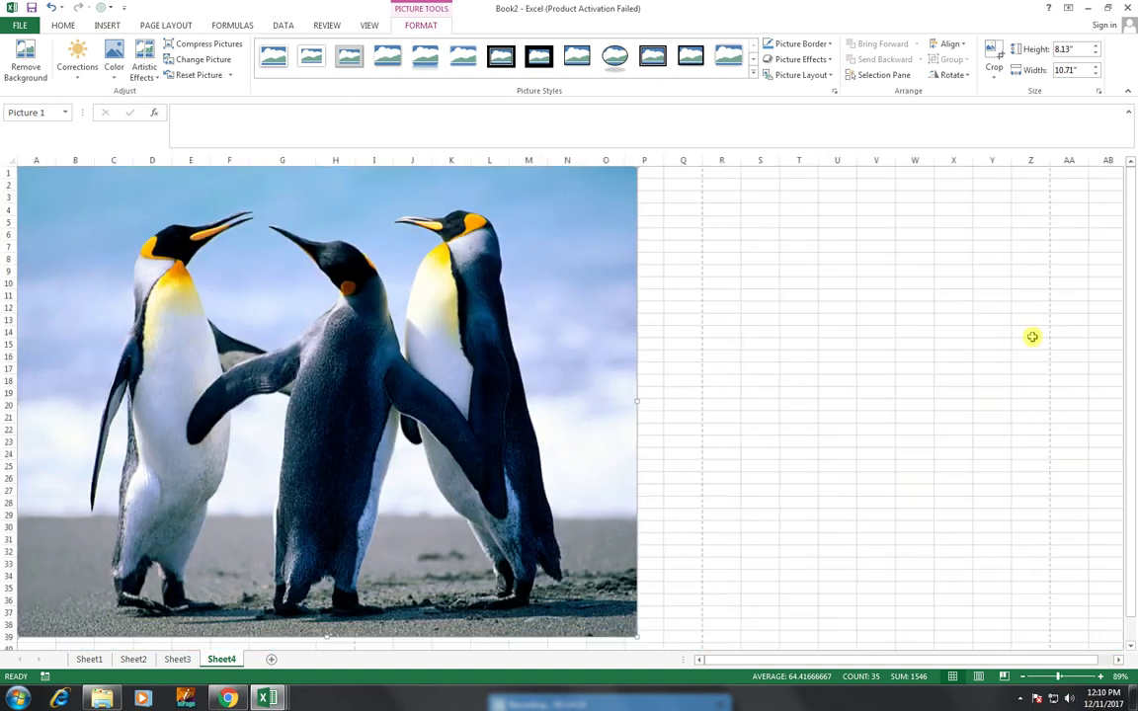
{"action": "left_click_drag", "start_coordinate": [633, 168], "coordinate": [236, 470]}
{"action": "left_click_drag", "start_coordinate": [133, 501], "coordinate": [133, 221]}
{"action": "left_click_drag", "start_coordinate": [238, 273], "coordinate": [330, 276]}
{"action": "left_click_drag", "start_coordinate": [340, 185], "coordinate": [5, 394]}
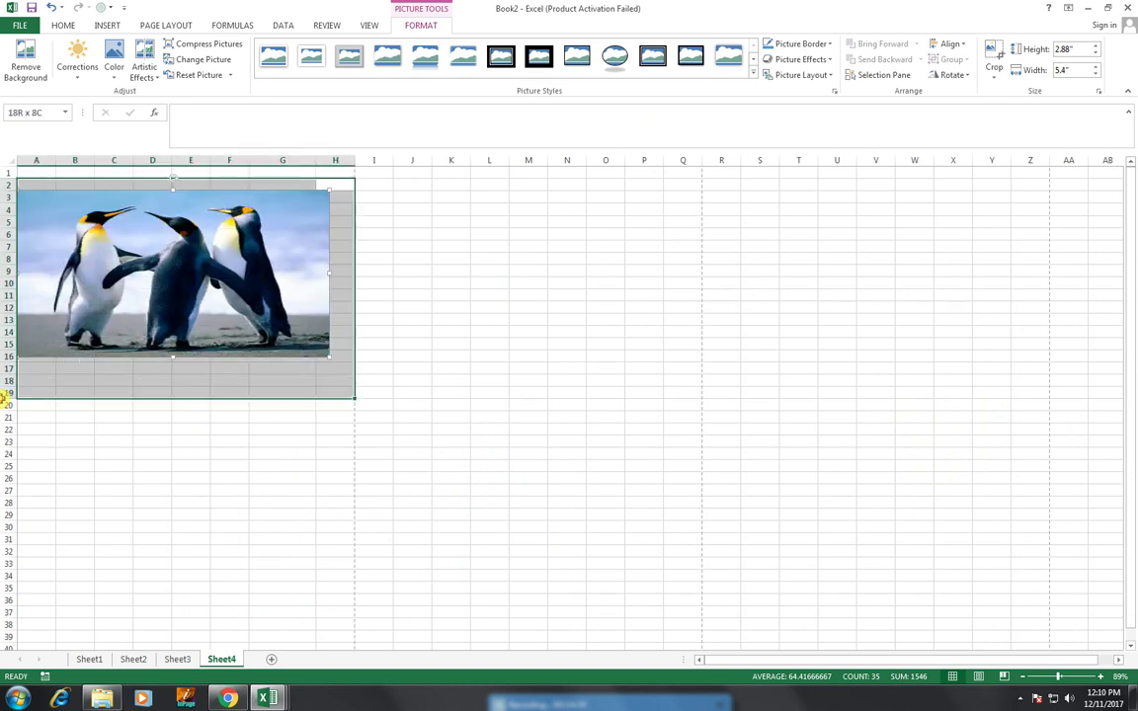
{"action": "left_click", "coordinate": [368, 26]}
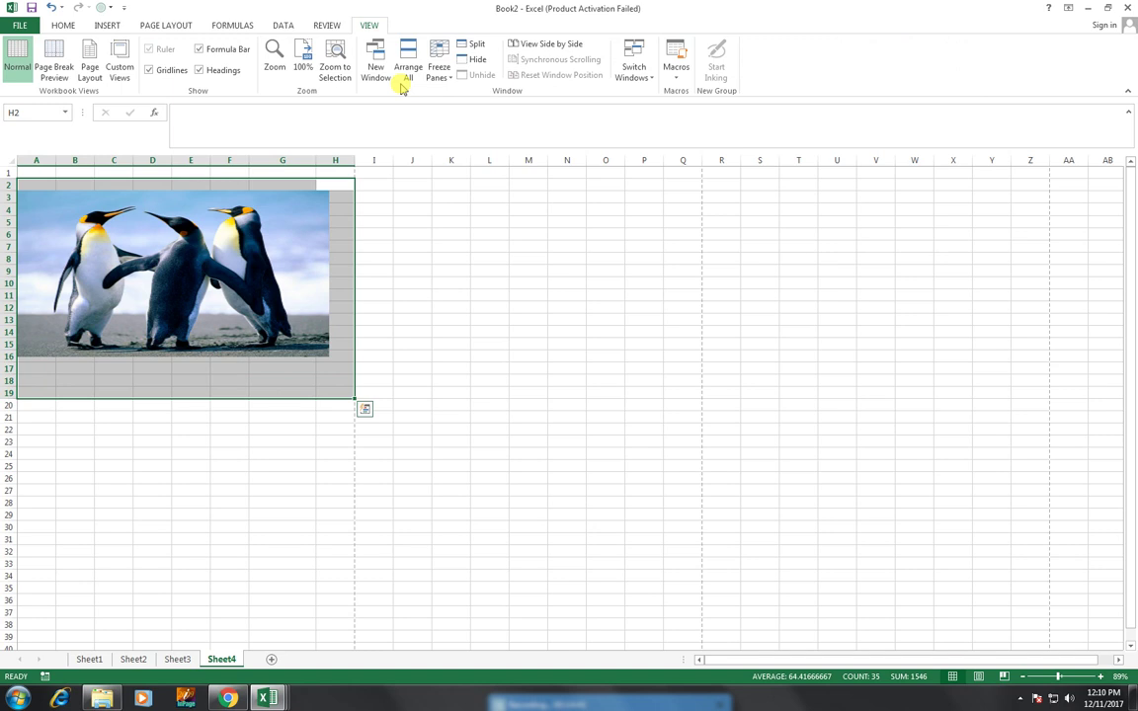
{"action": "left_click", "coordinate": [335, 71]}
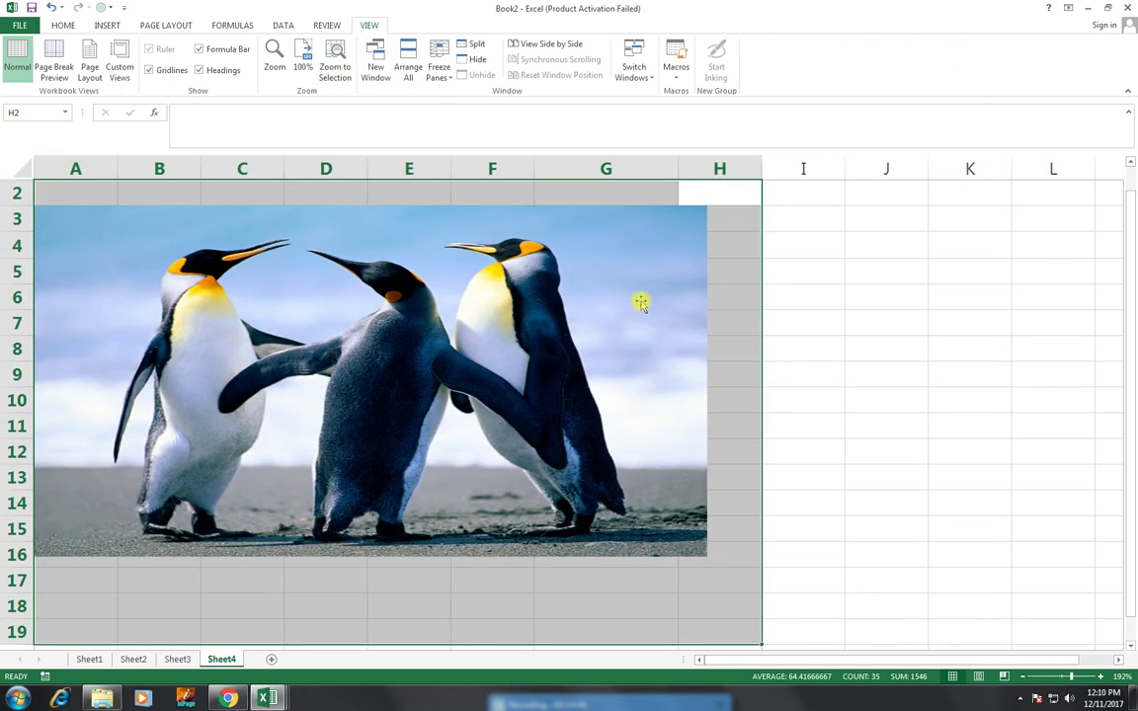
Step: Search the YouTube channel for 'WORD ART EXCEL', then return to Excel's Book2
{"action": "left_click", "coordinate": [227, 698]}
{"action": "scroll", "coordinate": [544, 435], "scroll_direction": "down", "scroll_amount": 3}
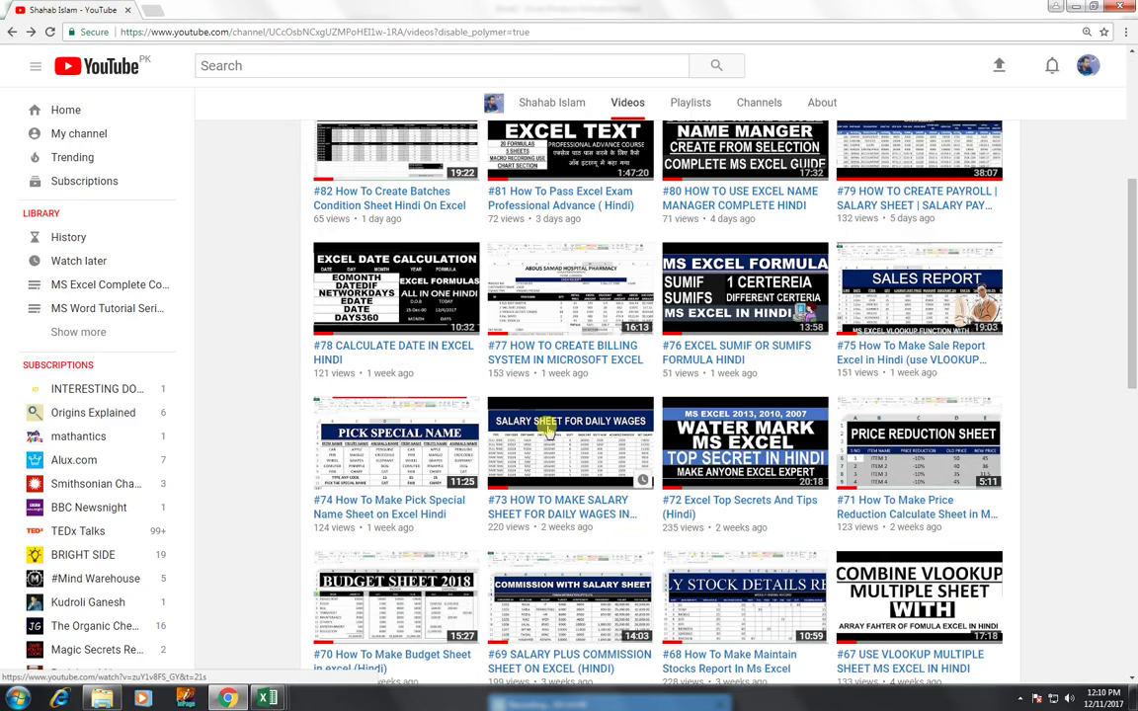
{"action": "scroll", "coordinate": [546, 427], "scroll_direction": "up", "scroll_amount": 3}
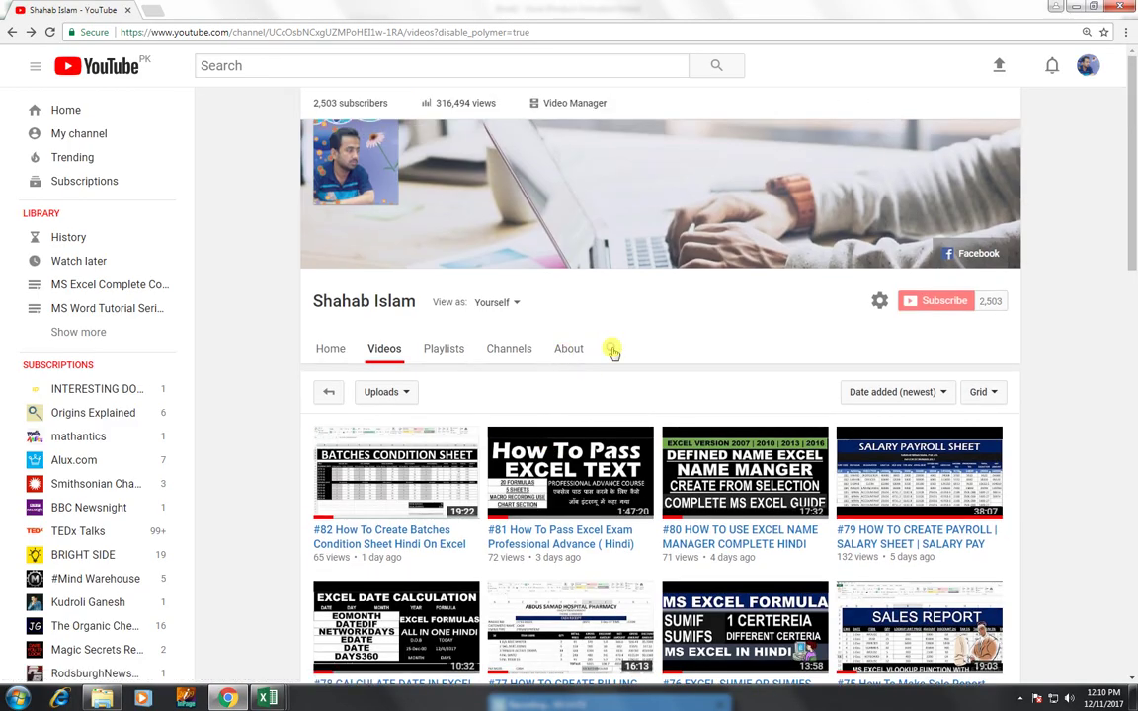
{"action": "left_click", "coordinate": [612, 350]}
{"action": "type", "text": "WORD ART EXCEL"}
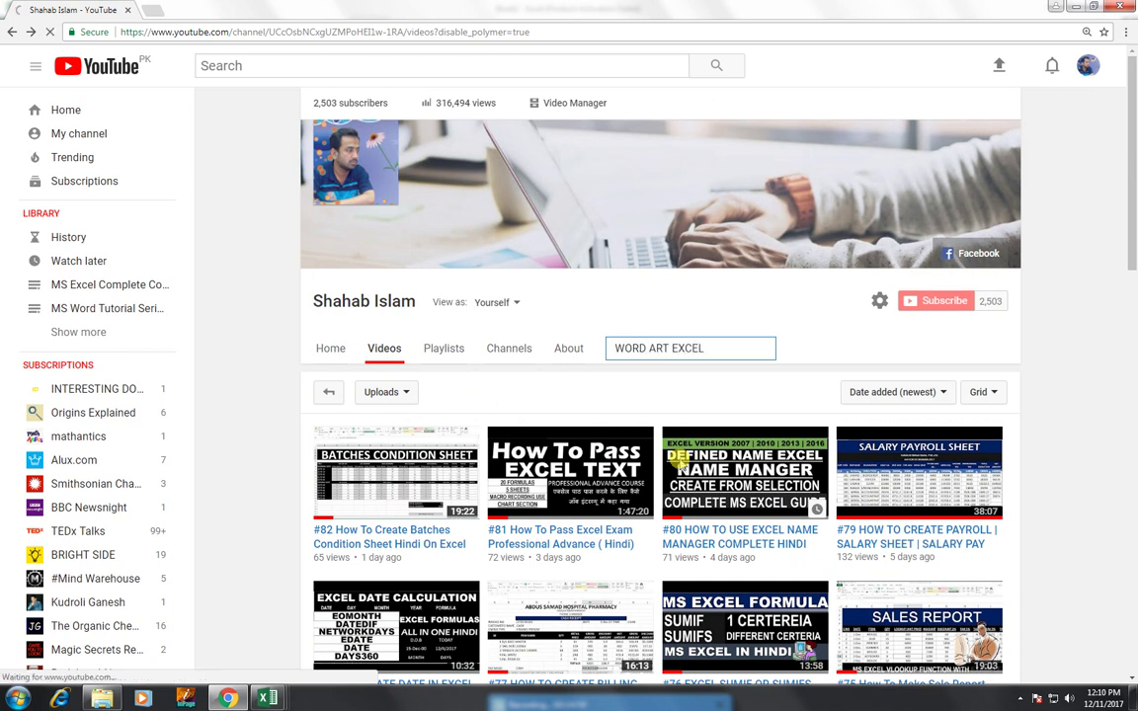
{"action": "key", "text": "Return"}
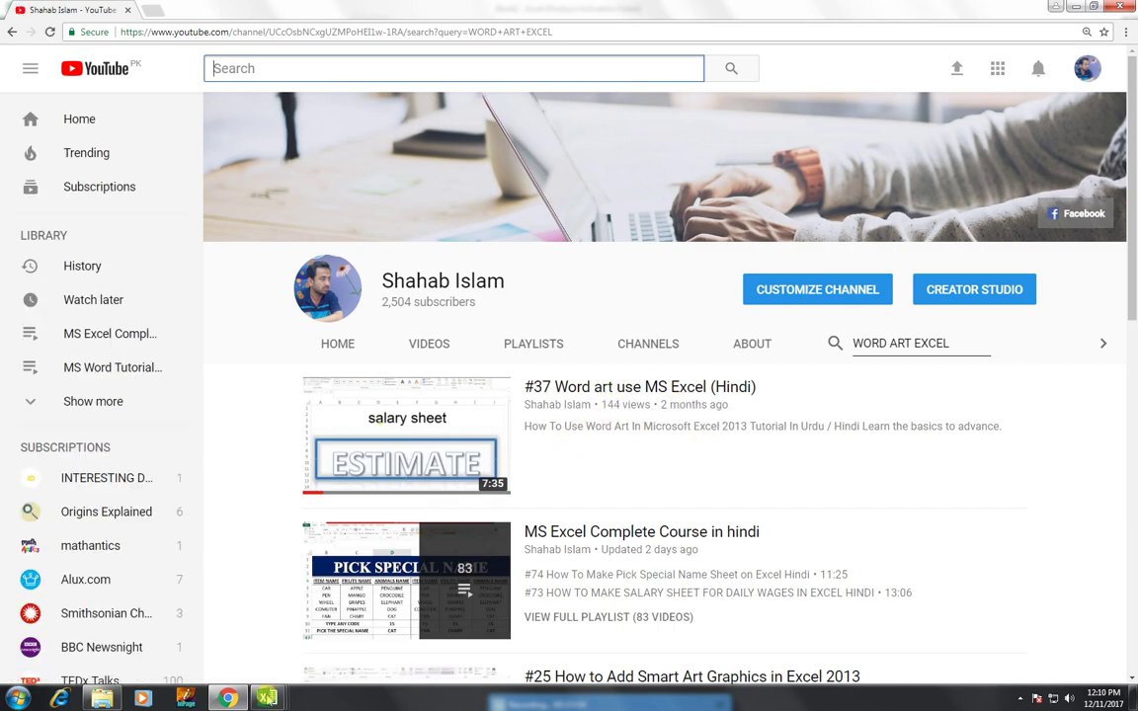
{"action": "left_click", "coordinate": [266, 699]}
{"action": "left_click", "coordinate": [674, 622]}
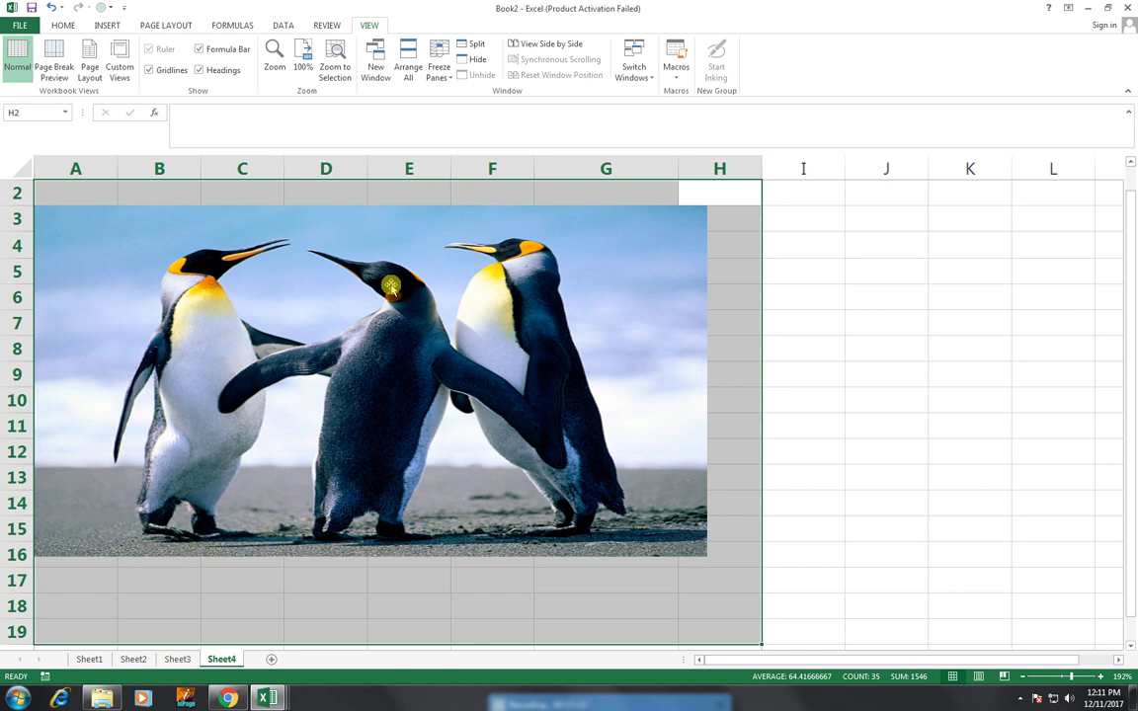
Step: Select the penguin picture and apply a black frame Picture Style
{"action": "left_click", "coordinate": [391, 286]}
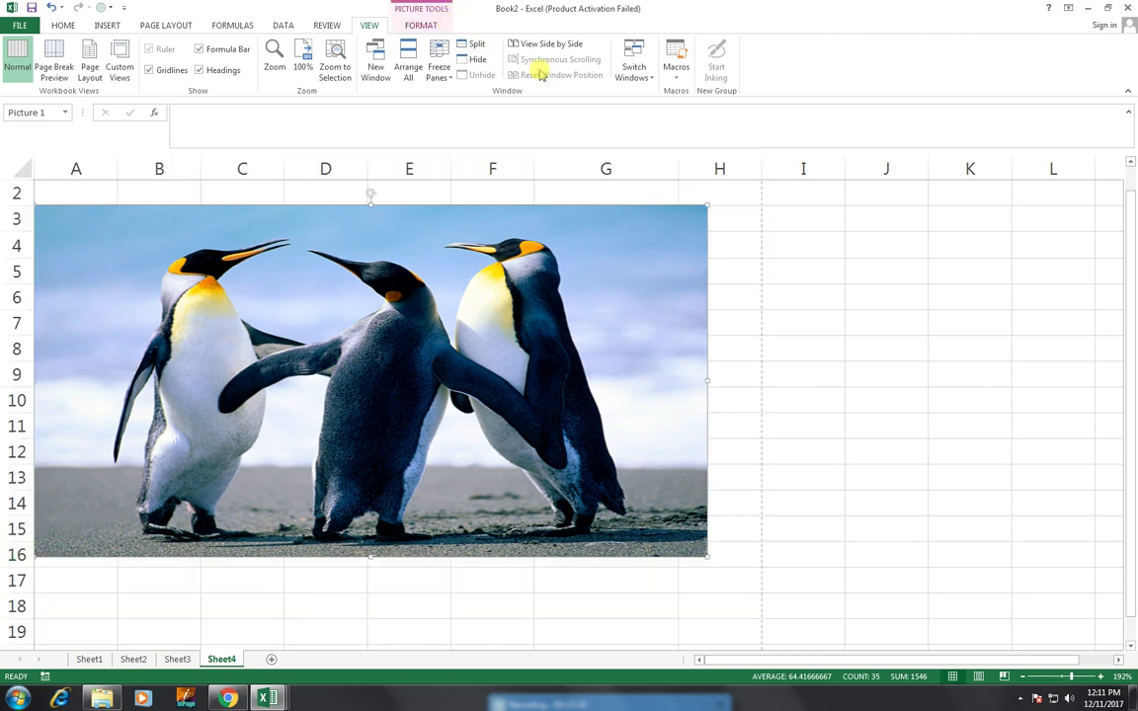
{"action": "left_click", "coordinate": [757, 245]}
{"action": "left_click", "coordinate": [420, 295]}
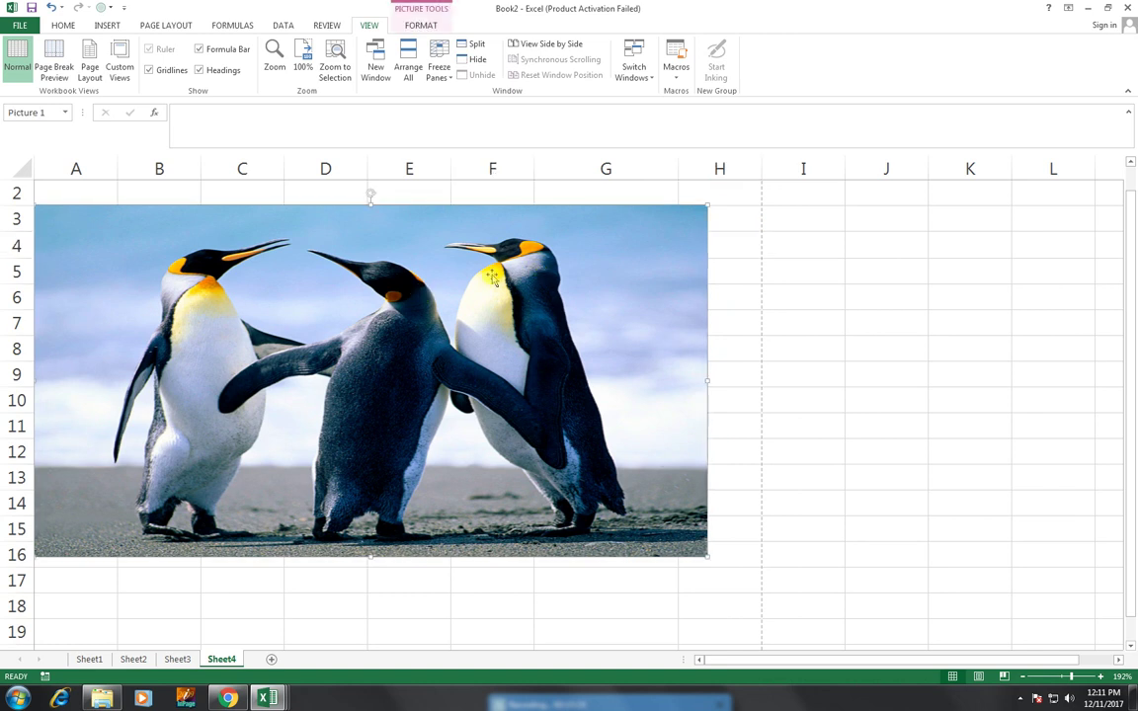
{"action": "left_click", "coordinate": [420, 26]}
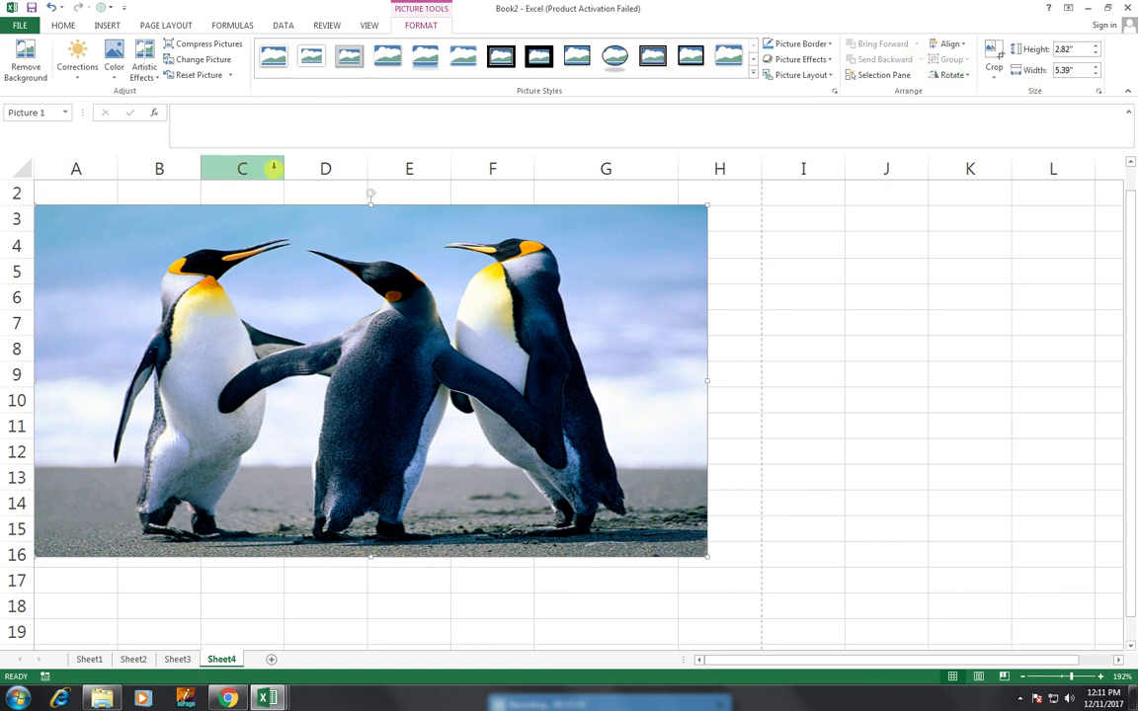
{"action": "left_click", "coordinate": [690, 56]}
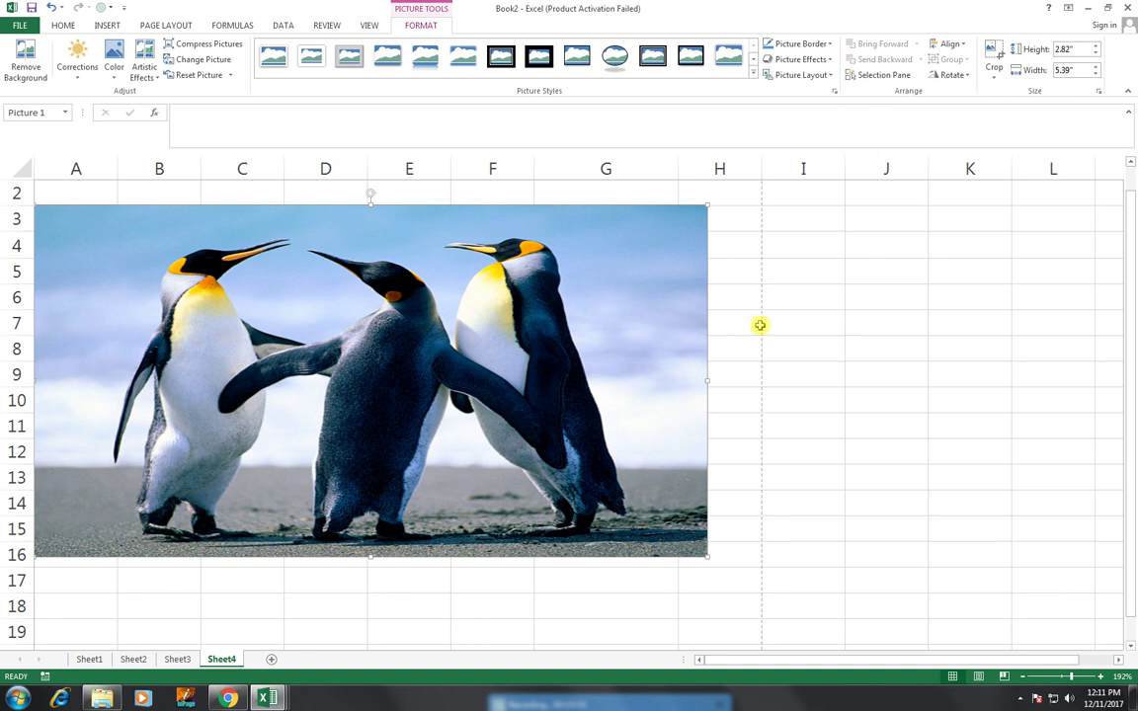
Step: Shrink the penguin picture, move it into columns H–L, and select A4:G9
{"action": "left_click_drag", "start_coordinate": [707, 204], "coordinate": [517, 308]}
{"action": "left_click_drag", "start_coordinate": [669, 407], "coordinate": [1006, 265]}
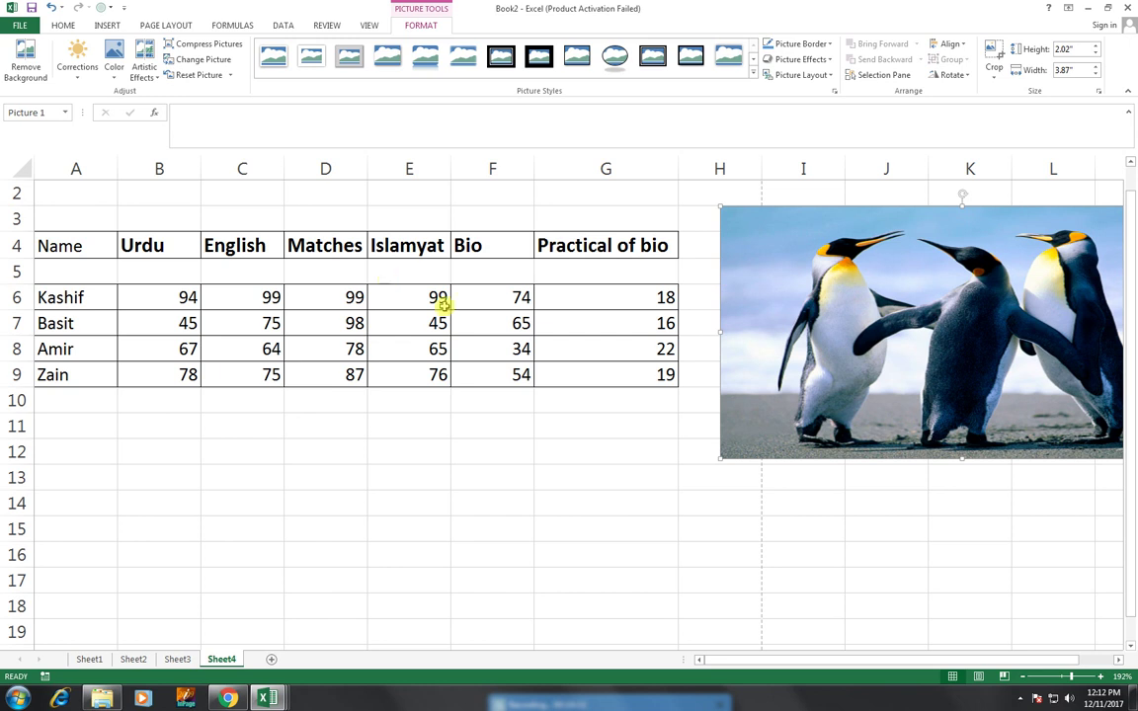
{"action": "left_click_drag", "start_coordinate": [589, 247], "coordinate": [59, 375]}
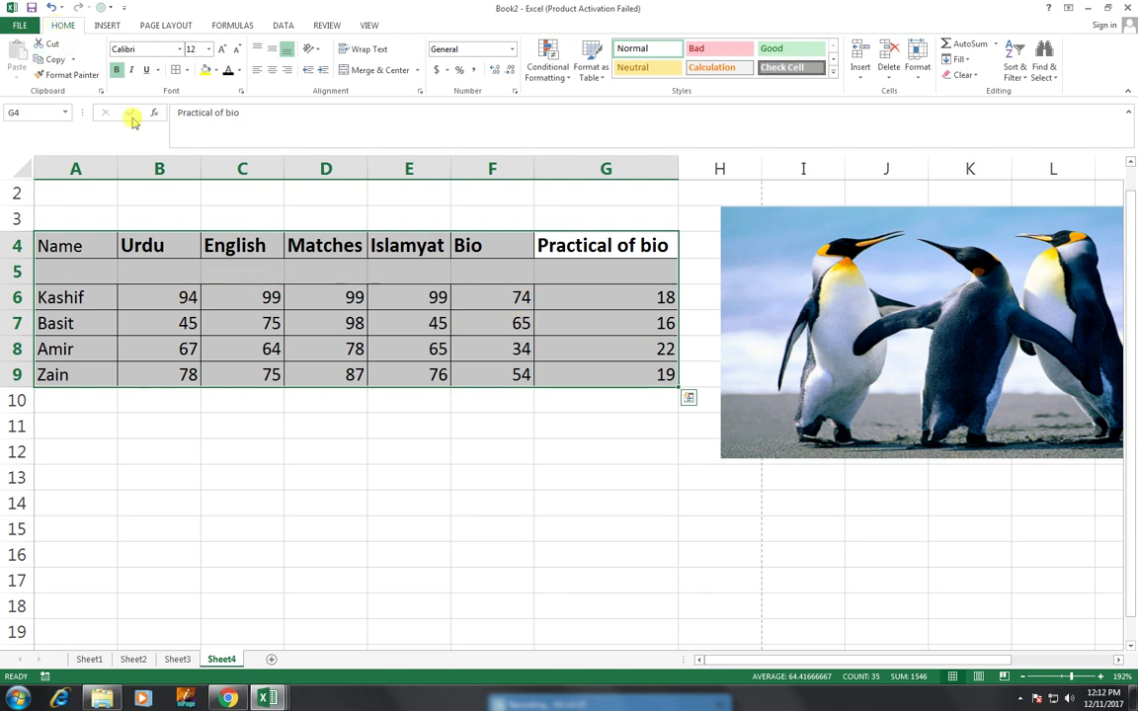
{"action": "left_click", "coordinate": [54, 45]}
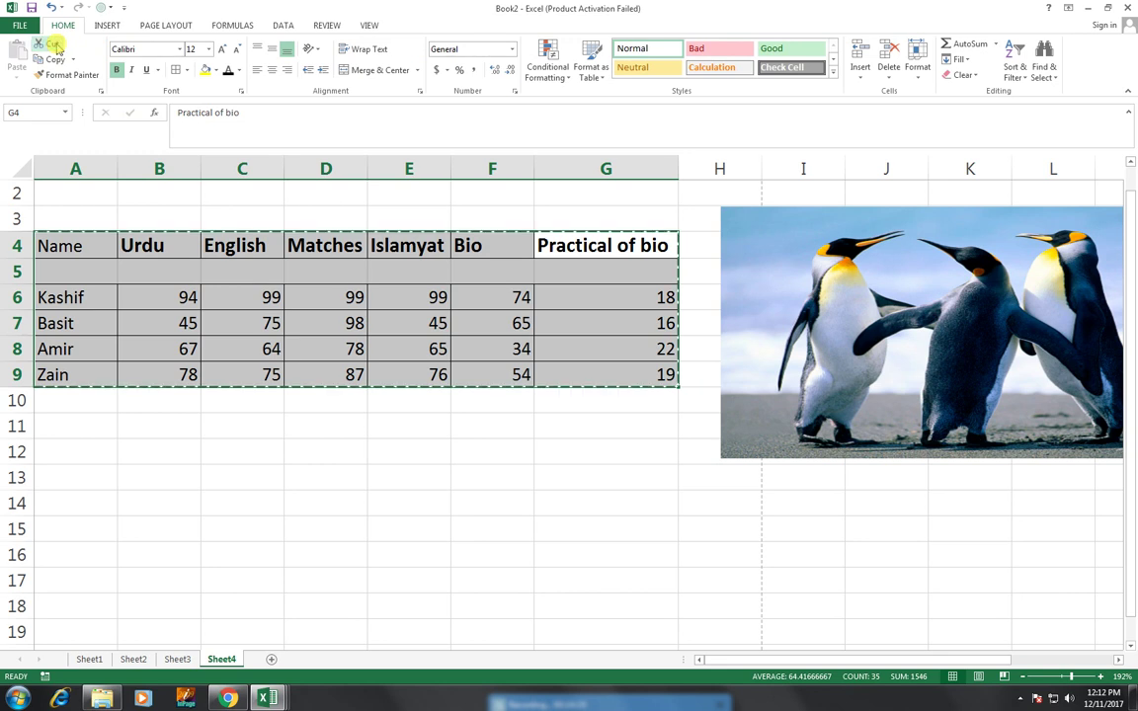
{"action": "left_click", "coordinate": [72, 441]}
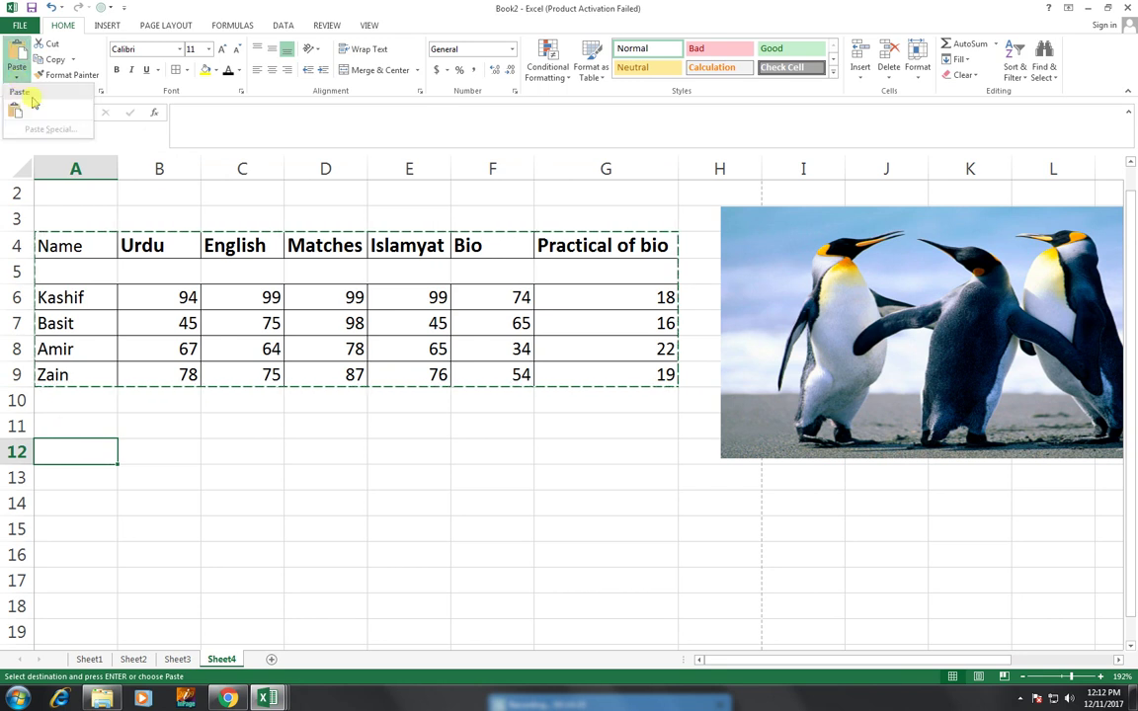
{"action": "left_click", "coordinate": [15, 58]}
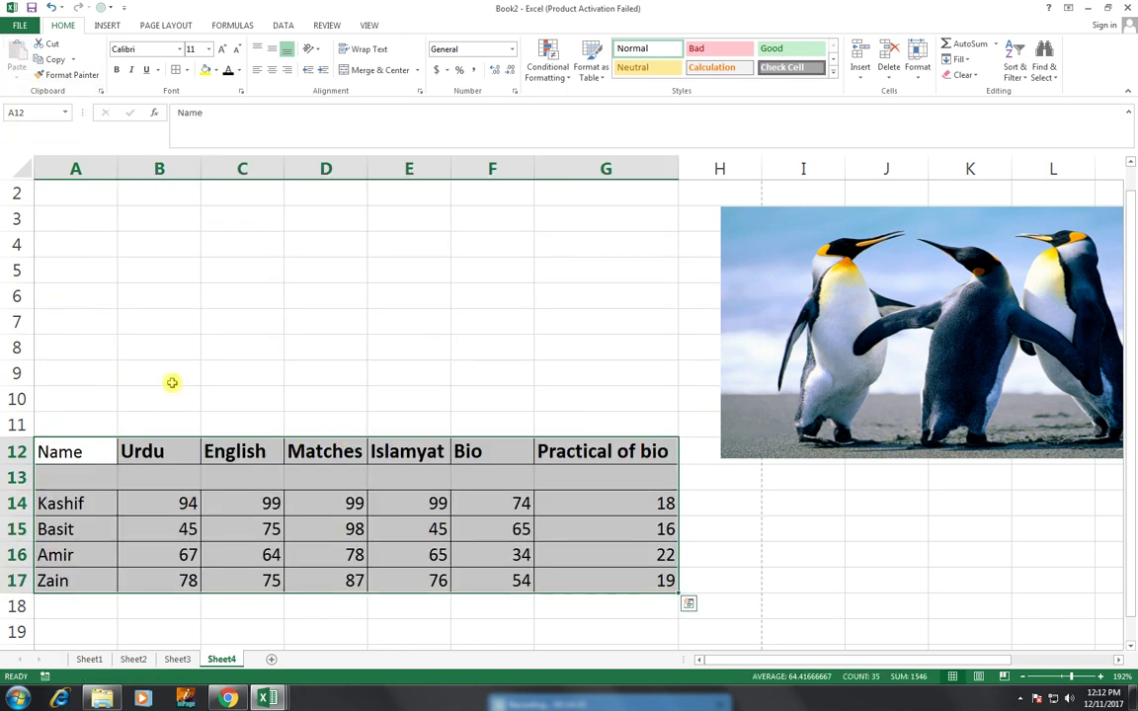
{"action": "key", "text": "ctrl+z"}
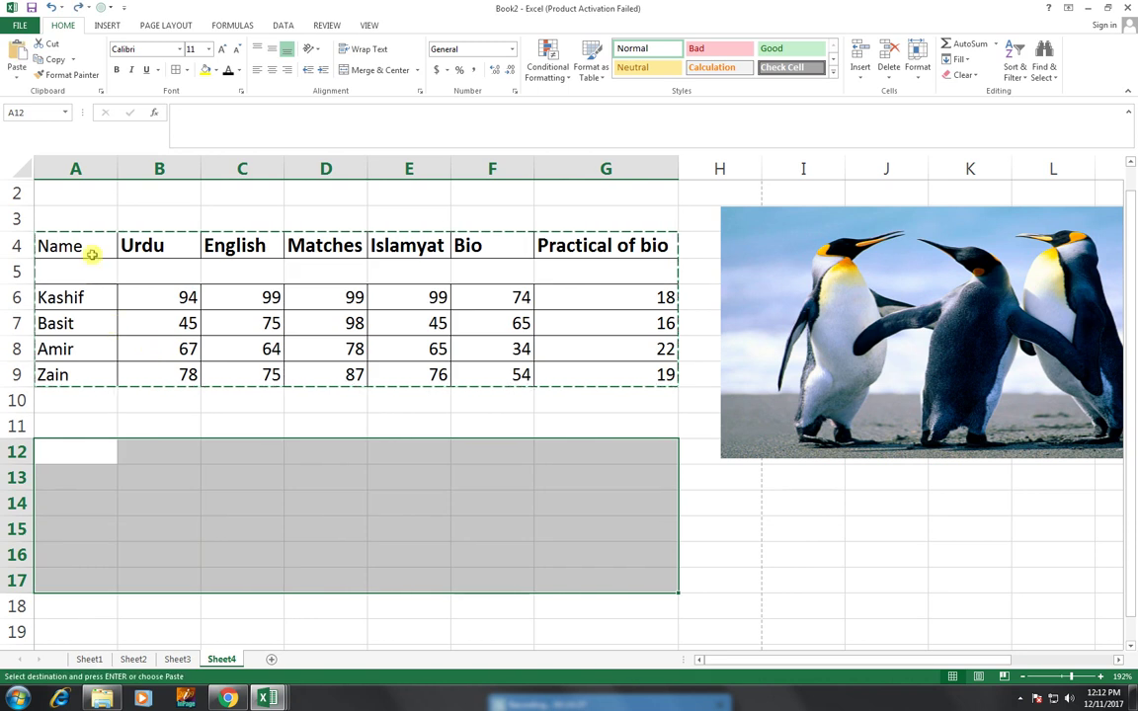
{"action": "left_click_drag", "start_coordinate": [75, 247], "coordinate": [597, 366]}
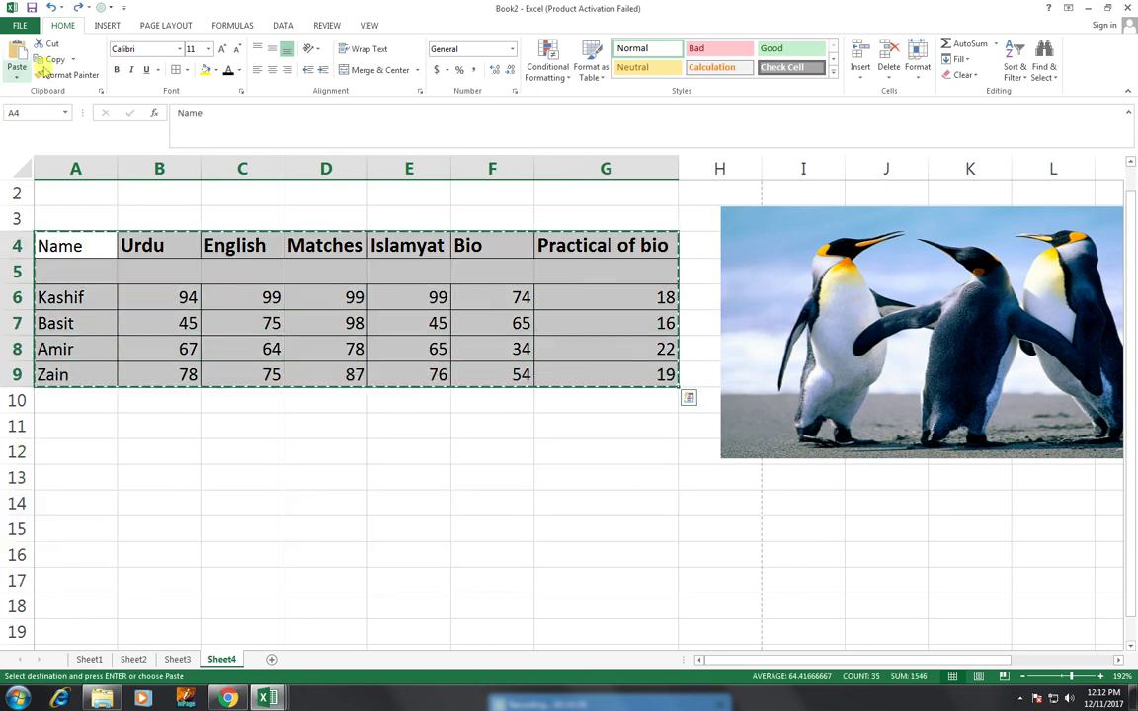
{"action": "left_click", "coordinate": [72, 60]}
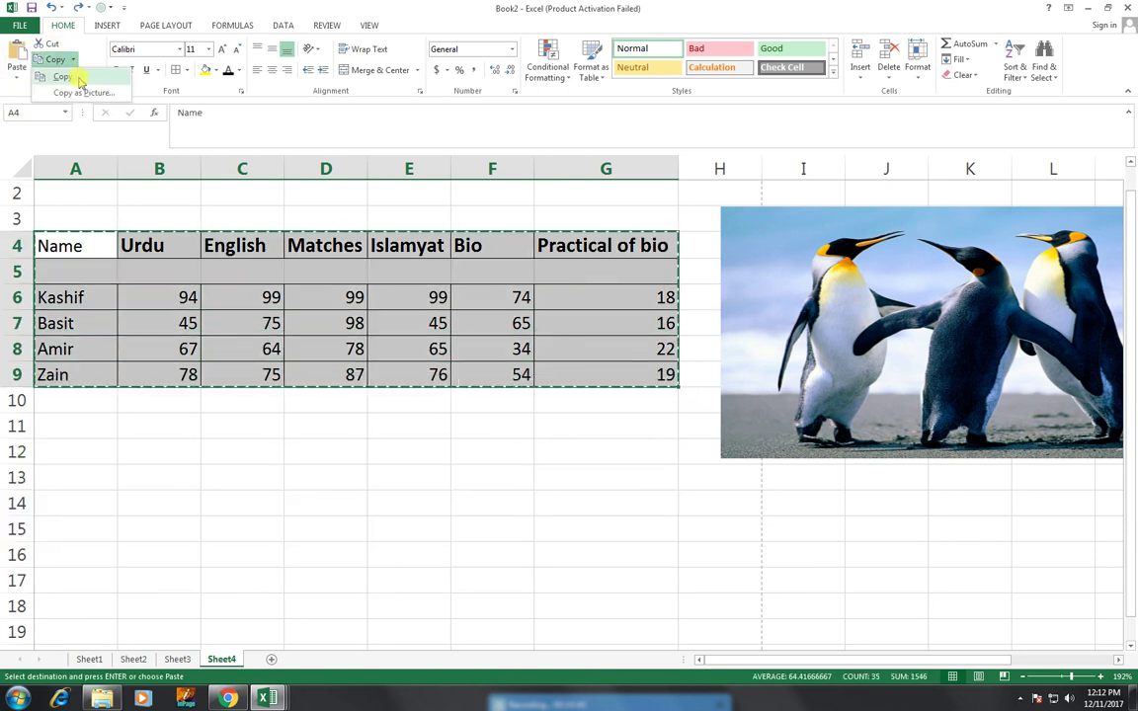
{"action": "left_click", "coordinate": [80, 78]}
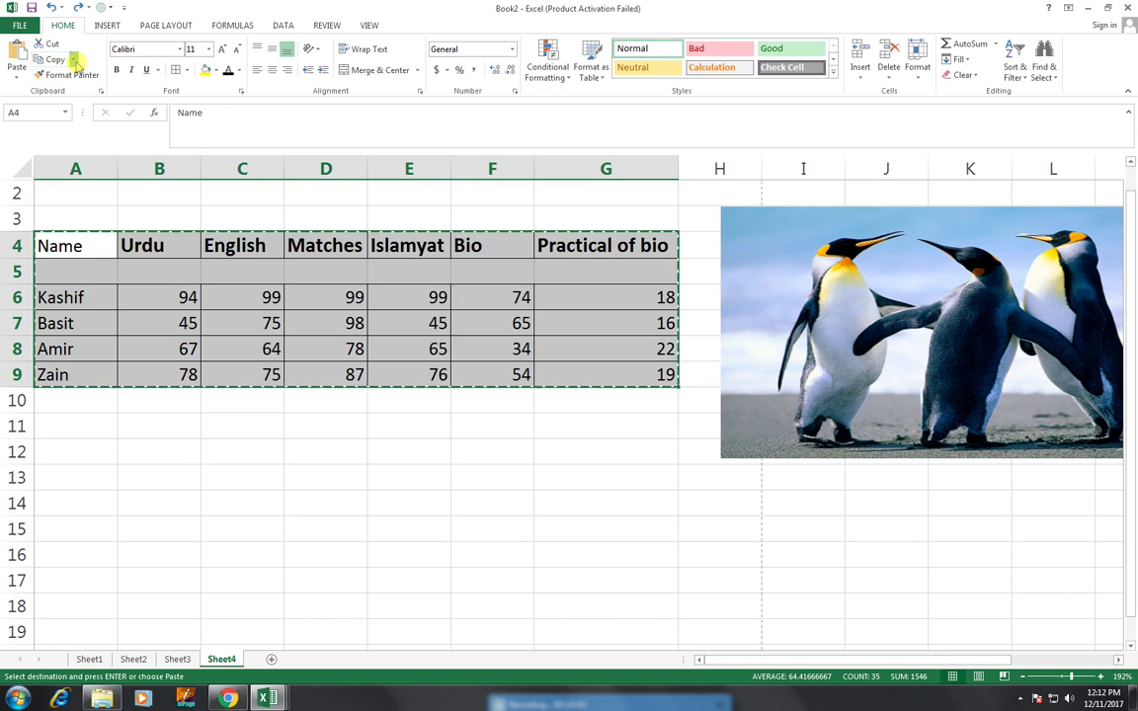
{"action": "left_click", "coordinate": [73, 59]}
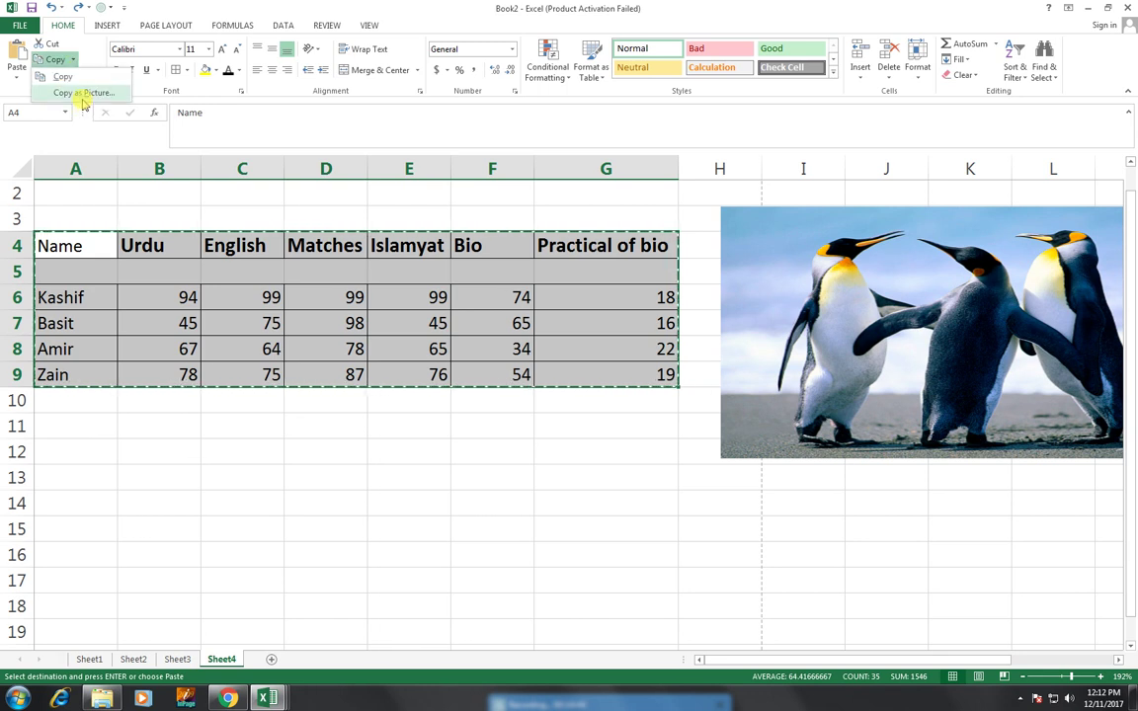
{"action": "left_click", "coordinate": [85, 94]}
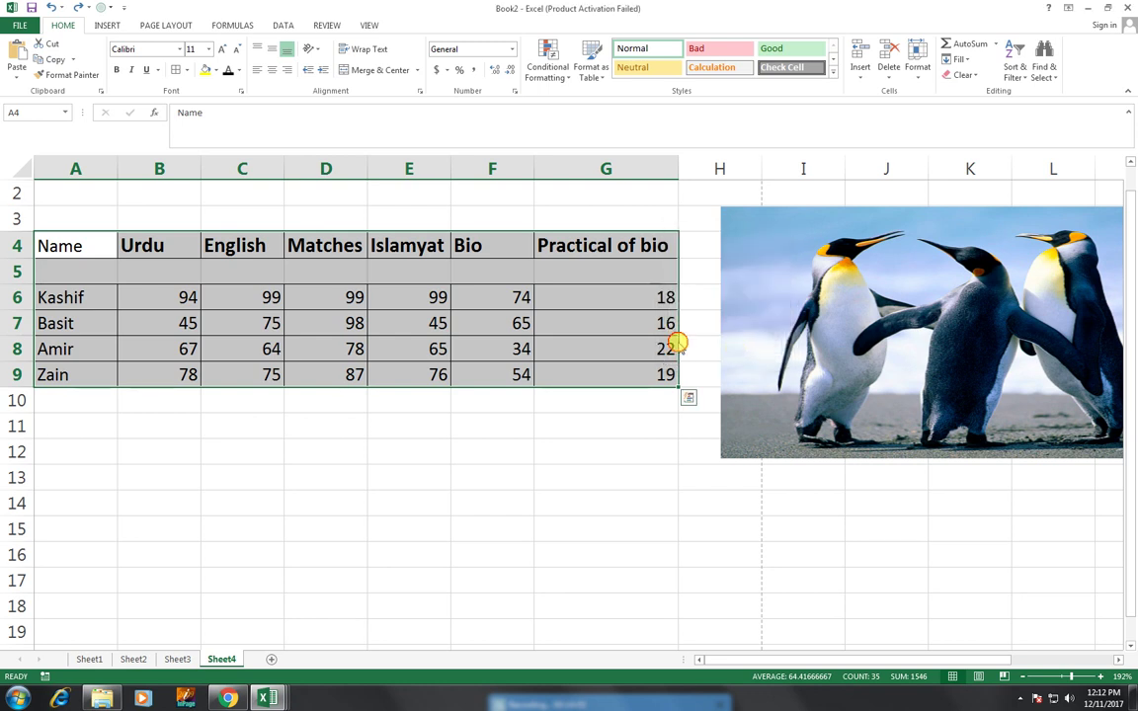
{"action": "left_click_drag", "start_coordinate": [677, 343], "coordinate": [721, 387]}
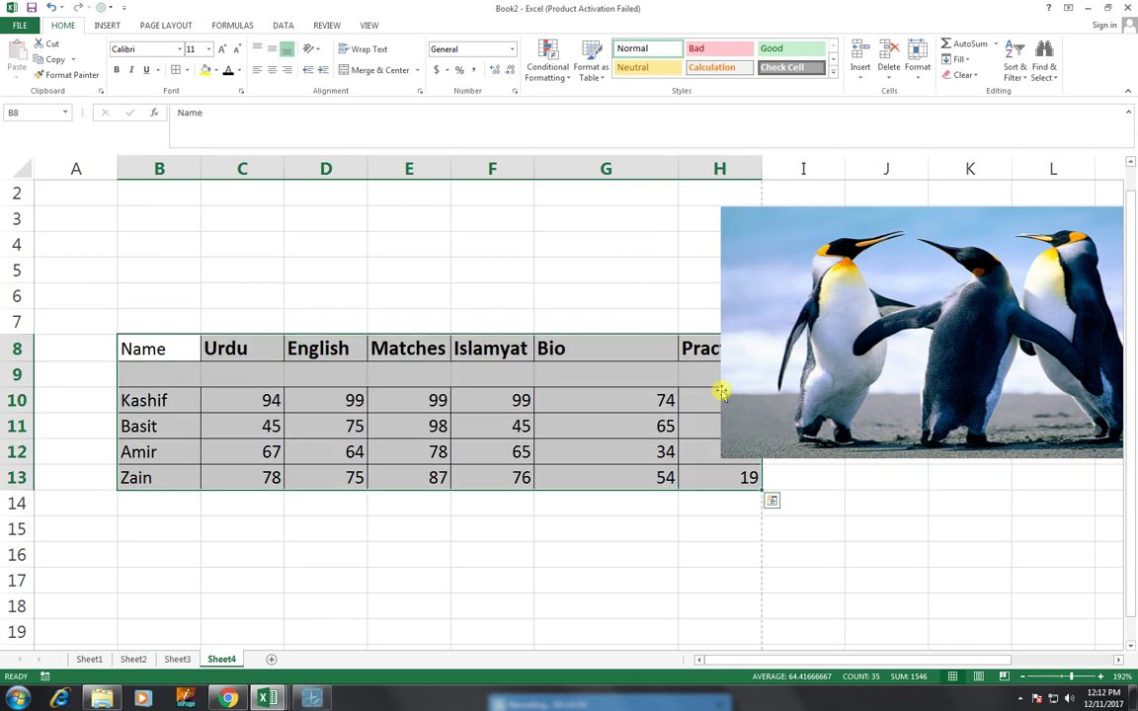
{"action": "left_click", "coordinate": [498, 324]}
{"action": "left_click", "coordinate": [129, 347]}
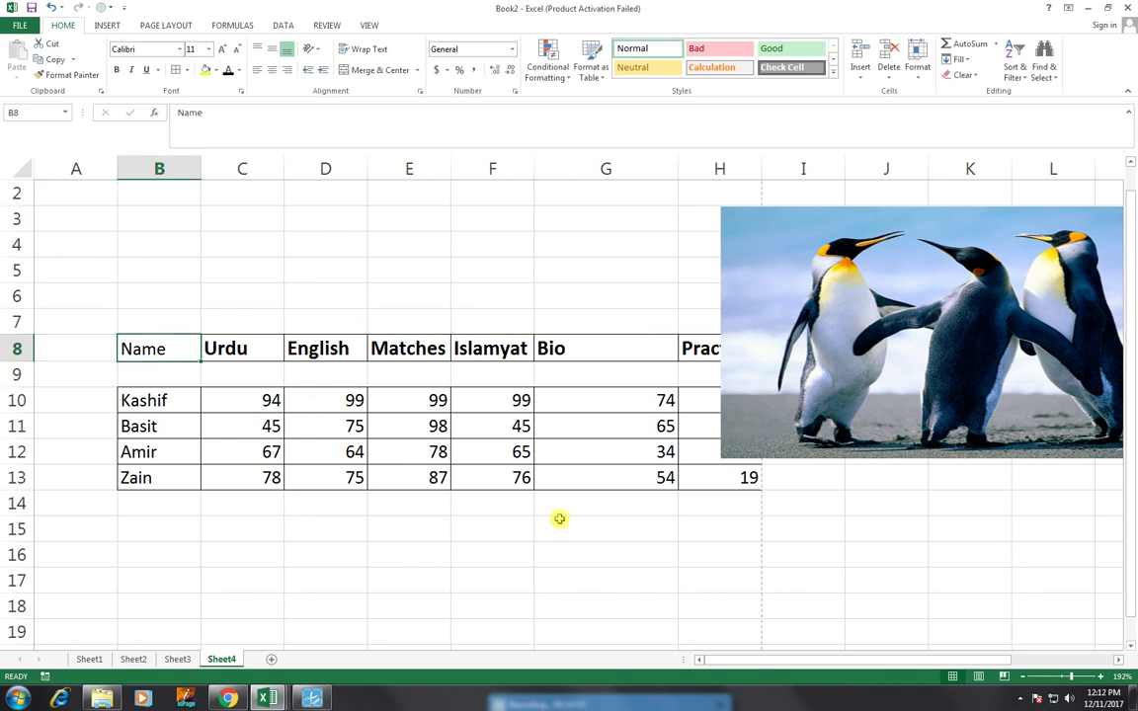
{"action": "scroll", "coordinate": [559, 519], "scroll_direction": "down", "scroll_amount": 4}
{"action": "scroll", "coordinate": [551, 506], "scroll_direction": "up", "scroll_amount": 3}
{"action": "scroll", "coordinate": [551, 505], "scroll_direction": "up", "scroll_amount": 2}
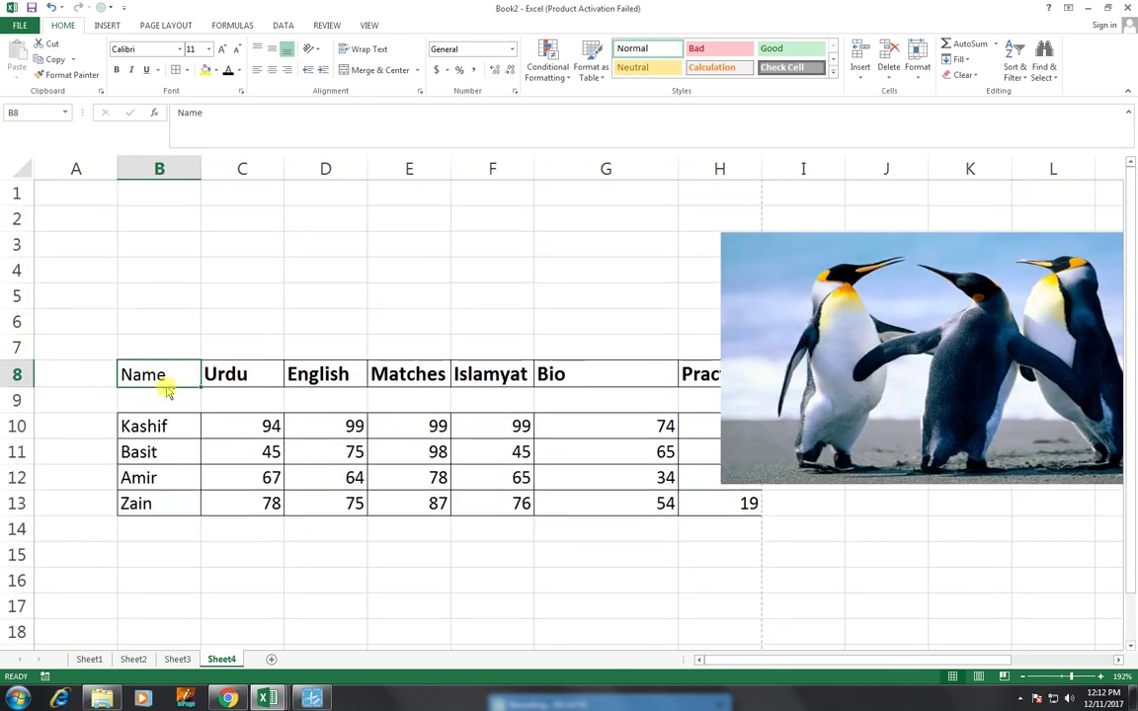
{"action": "key", "text": "ctrl+z"}
{"action": "left_click_drag", "start_coordinate": [81, 272], "coordinate": [642, 403]}
Step: Copy A4:G9, paste it as a picture at A11, and drag it down into rows 12–17
{"action": "left_click", "coordinate": [72, 60]}
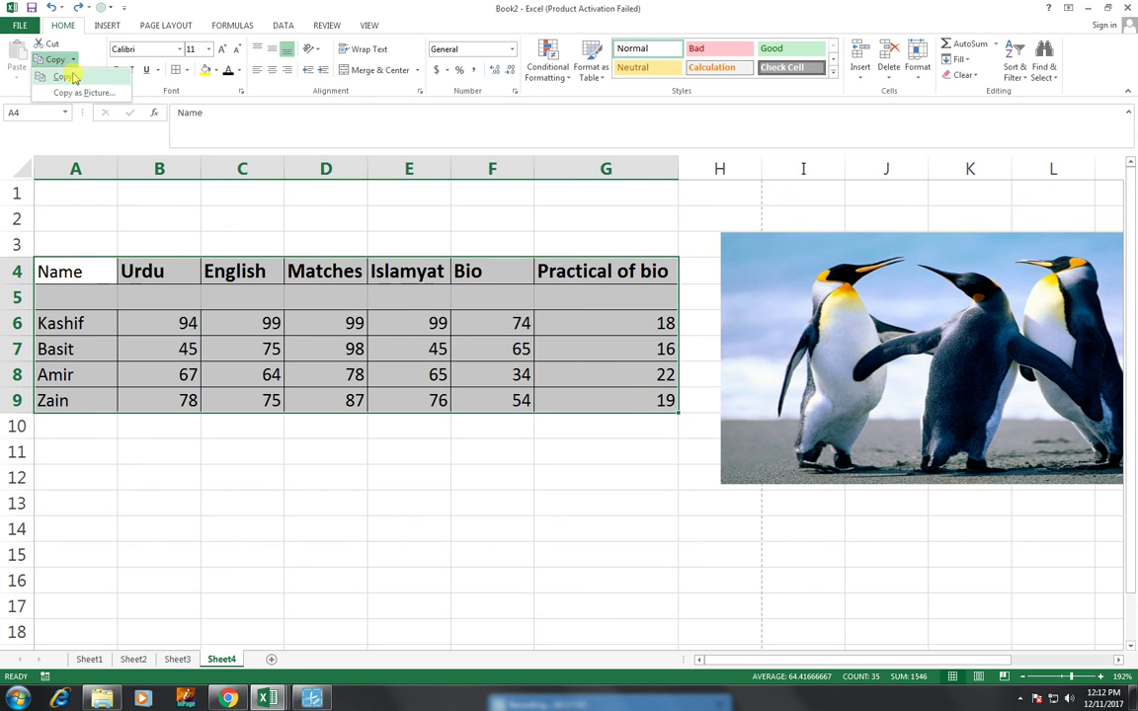
{"action": "left_click", "coordinate": [59, 74]}
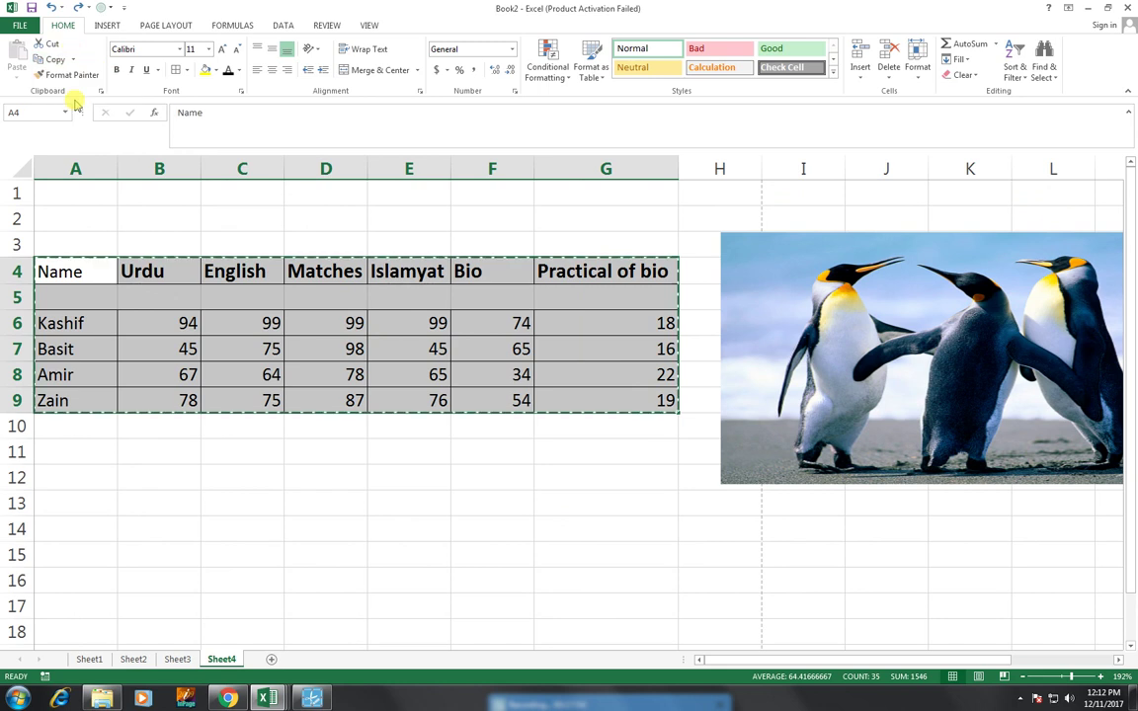
{"action": "left_click", "coordinate": [68, 459]}
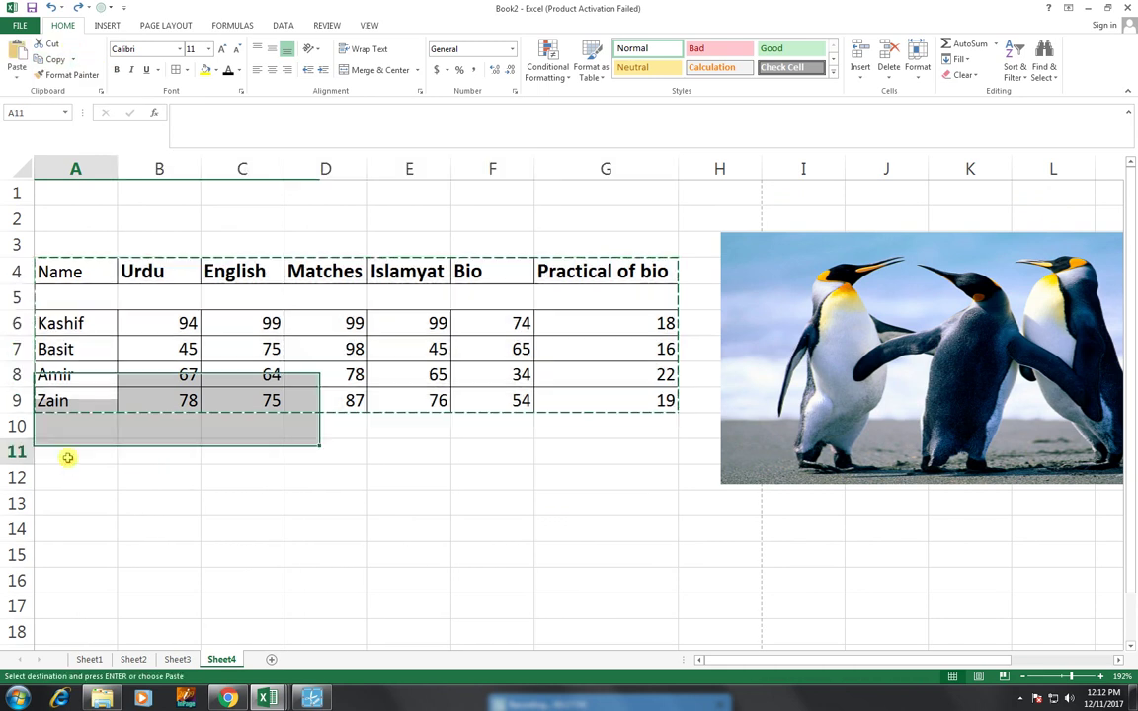
{"action": "left_click", "coordinate": [12, 77]}
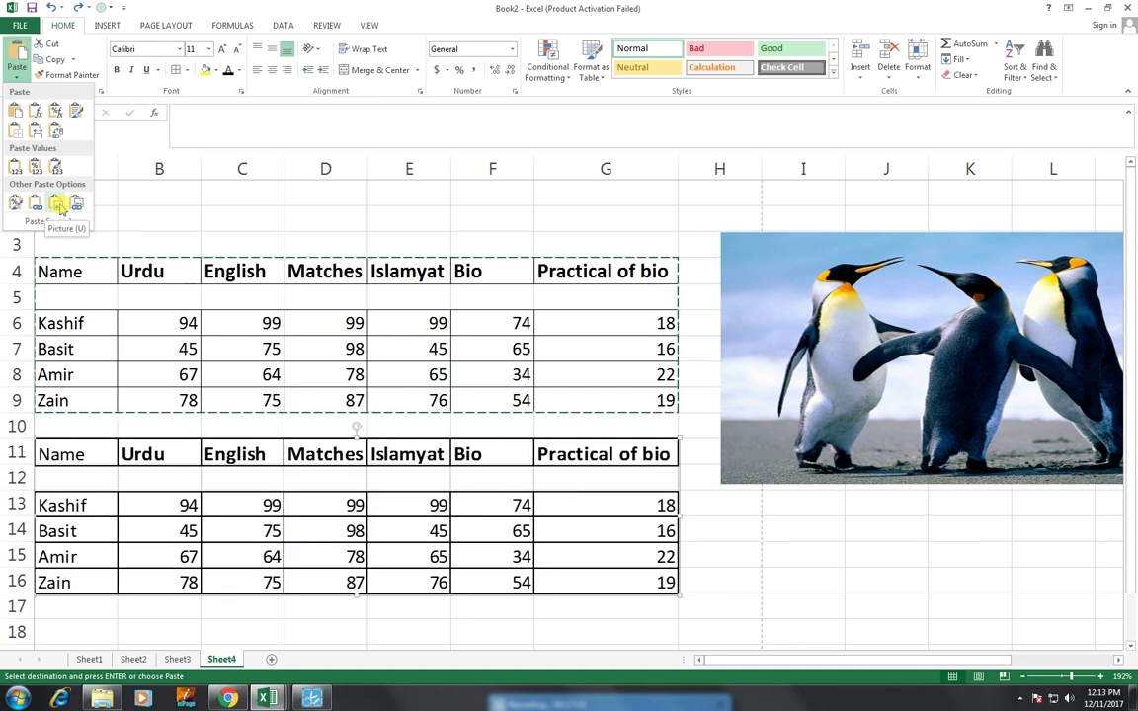
{"action": "left_click", "coordinate": [59, 204]}
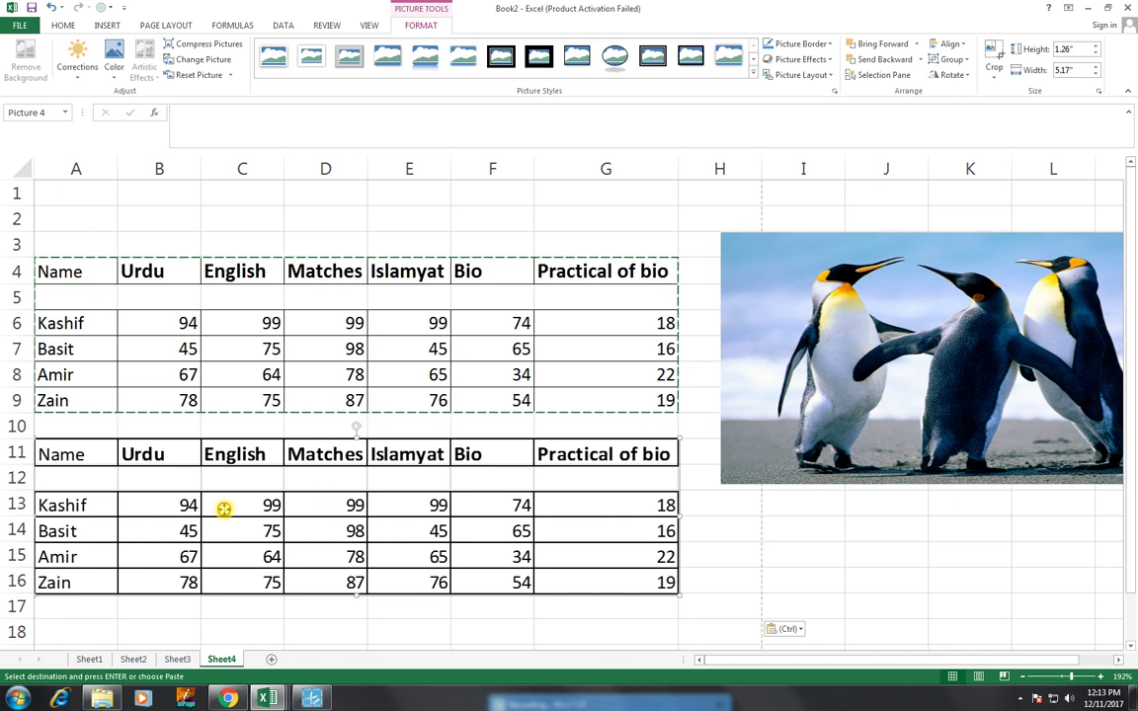
{"action": "left_click_drag", "start_coordinate": [223, 505], "coordinate": [255, 526]}
{"action": "left_click_drag", "start_coordinate": [630, 222], "coordinate": [88, 367]}
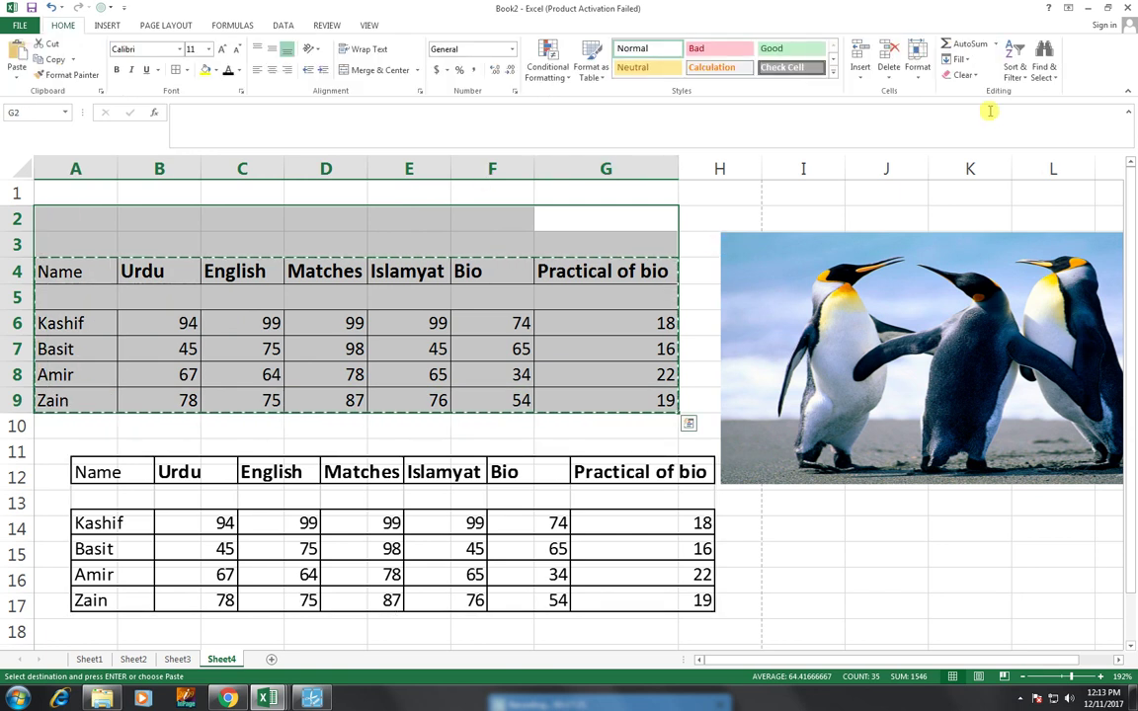
Step: Clear everything from A2:G9 and stretch the penguin photo across columns A–H, rows 2–10
{"action": "left_click", "coordinate": [975, 78]}
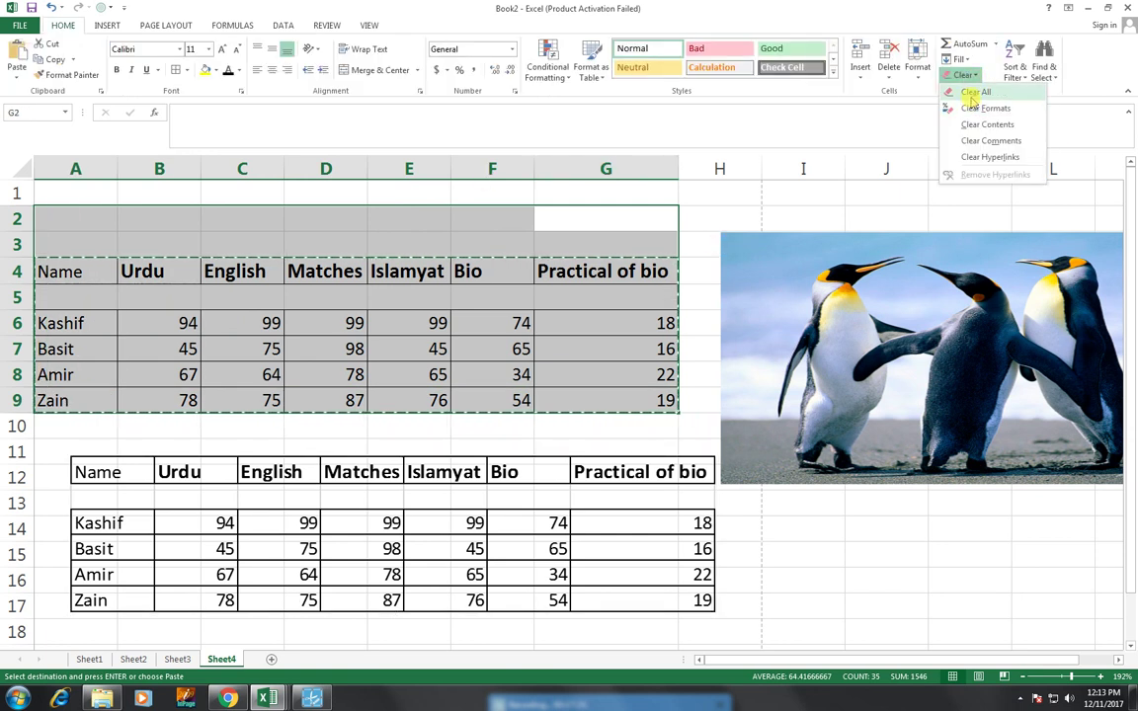
{"action": "left_click", "coordinate": [976, 92]}
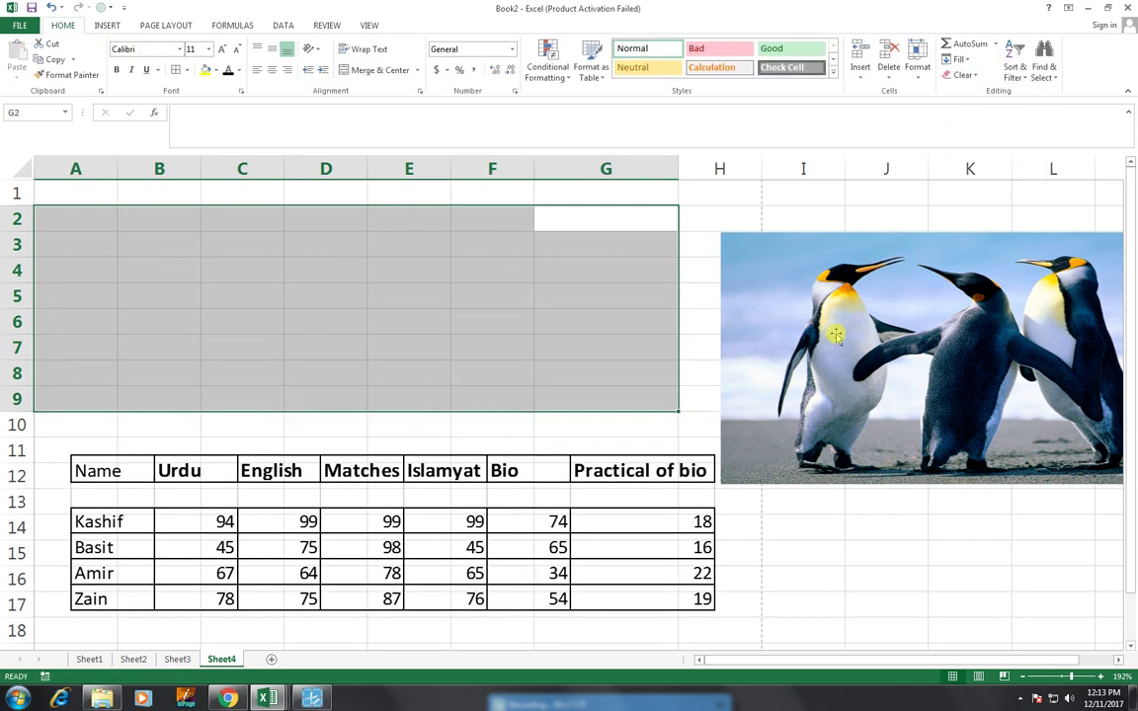
{"action": "left_click_drag", "start_coordinate": [753, 303], "coordinate": [78, 282]}
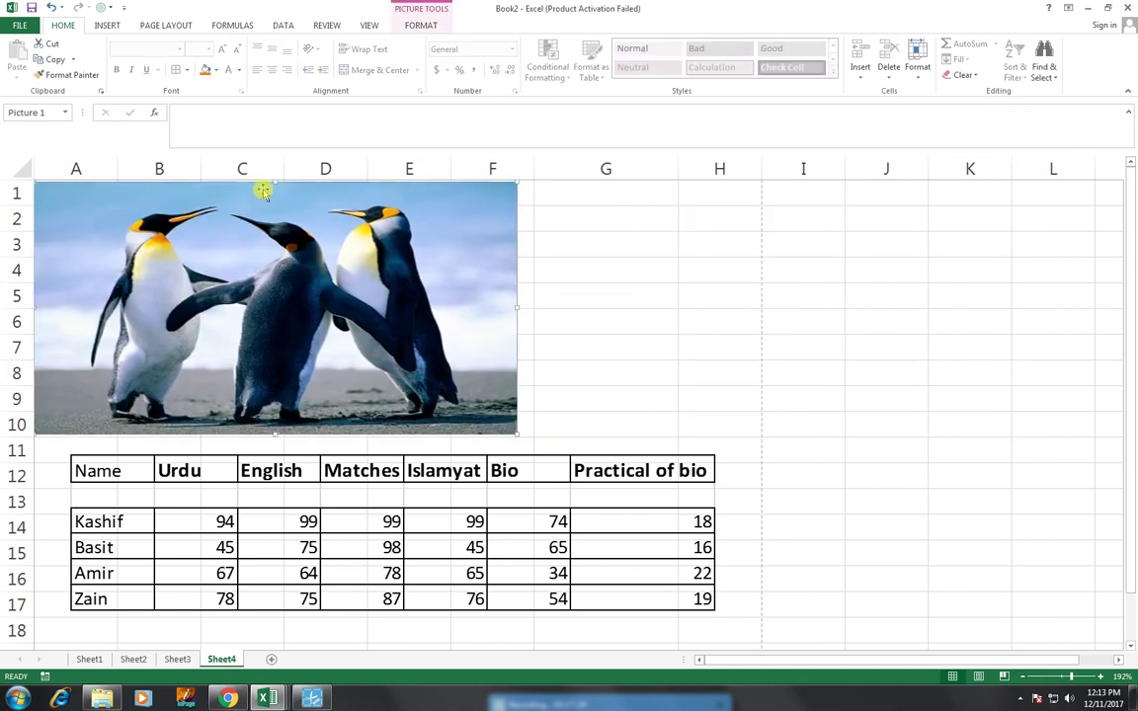
{"action": "left_click_drag", "start_coordinate": [273, 184], "coordinate": [274, 219]}
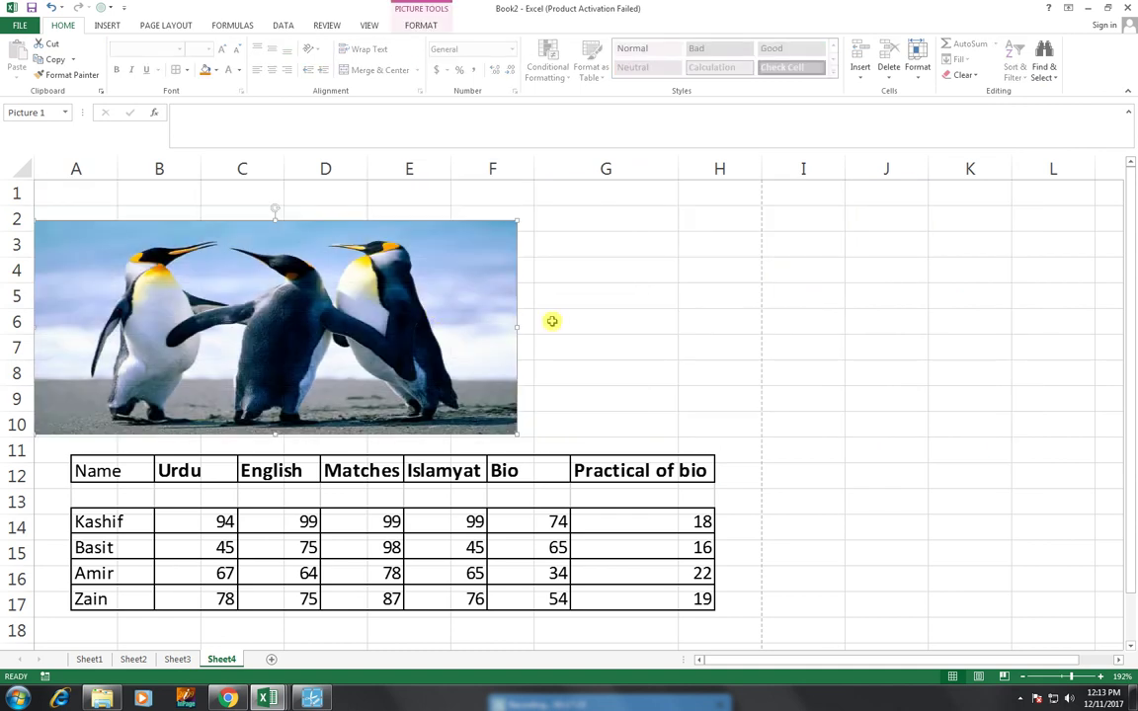
{"action": "left_click_drag", "start_coordinate": [516, 326], "coordinate": [760, 325]}
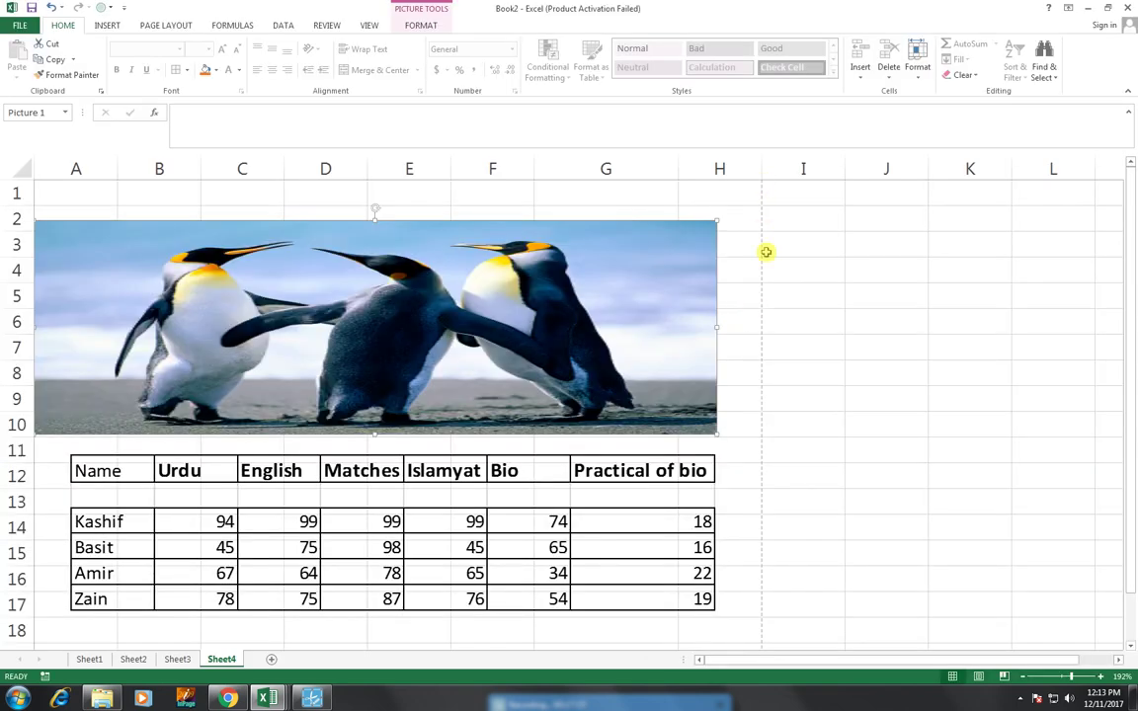
{"action": "left_click_drag", "start_coordinate": [715, 325], "coordinate": [758, 321]}
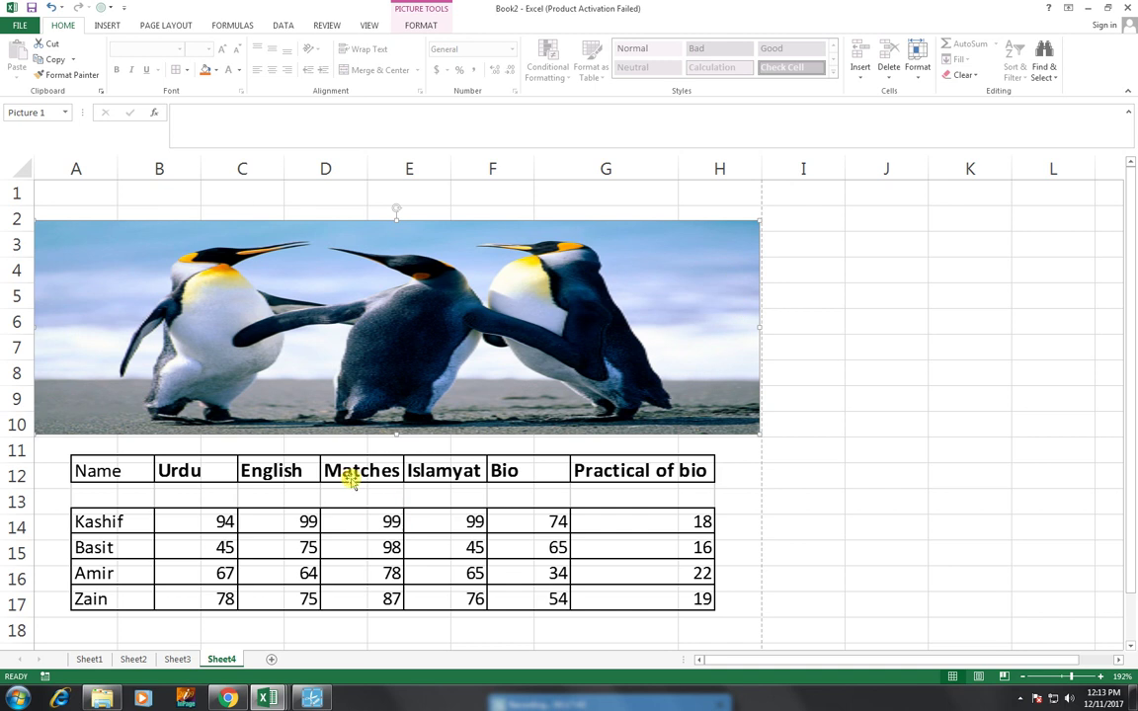
Step: Move the table picture onto the penguin photo, widening it to column H with the header in row 3
{"action": "left_click_drag", "start_coordinate": [348, 470], "coordinate": [306, 264]}
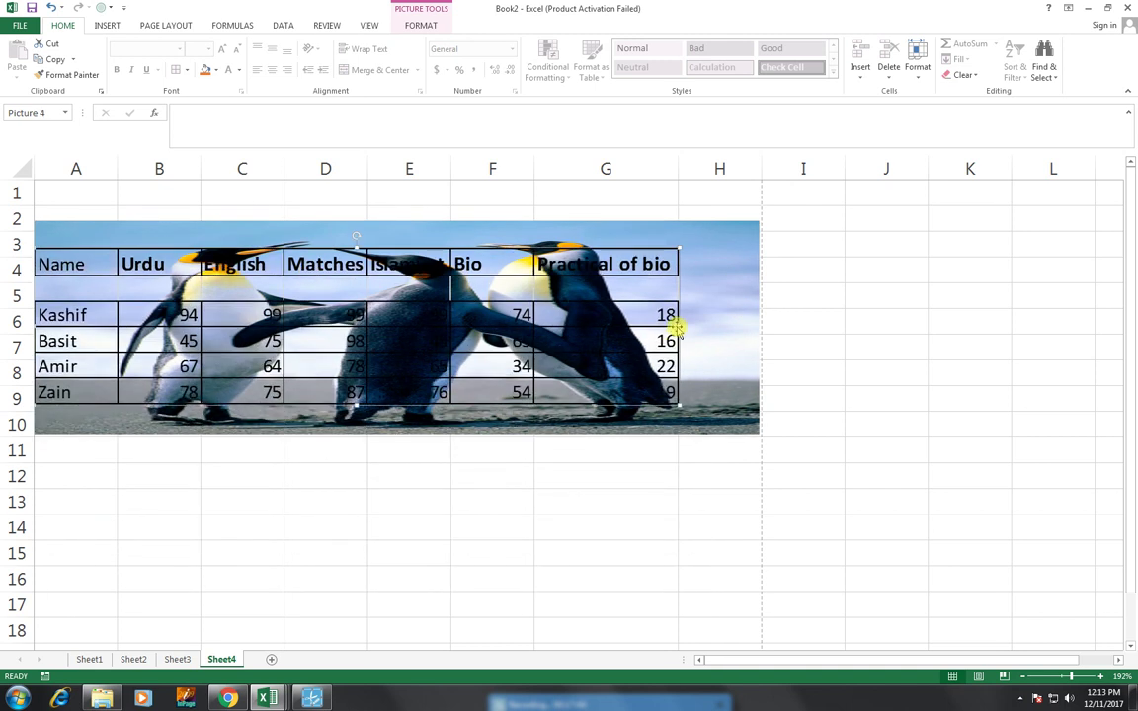
{"action": "left_click_drag", "start_coordinate": [681, 326], "coordinate": [755, 335]}
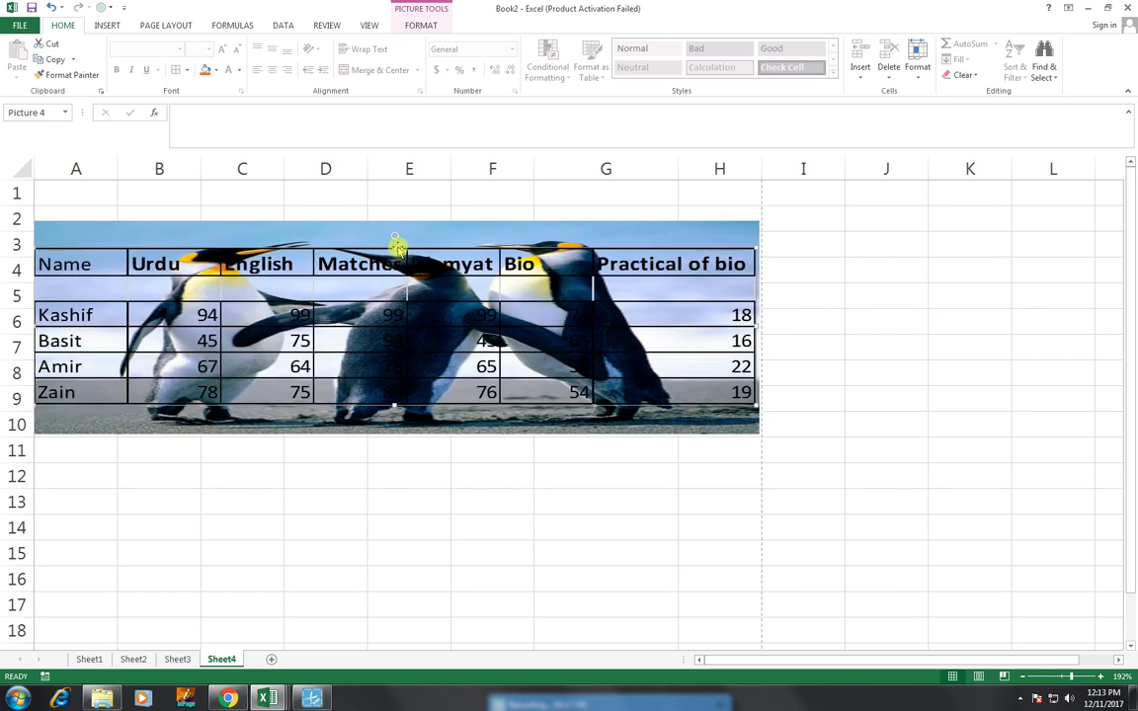
{"action": "left_click_drag", "start_coordinate": [394, 242], "coordinate": [395, 226]}
Step: Shrink the penguin photo into a strip over columns C–F below the header row
{"action": "left_click", "coordinate": [561, 387]}
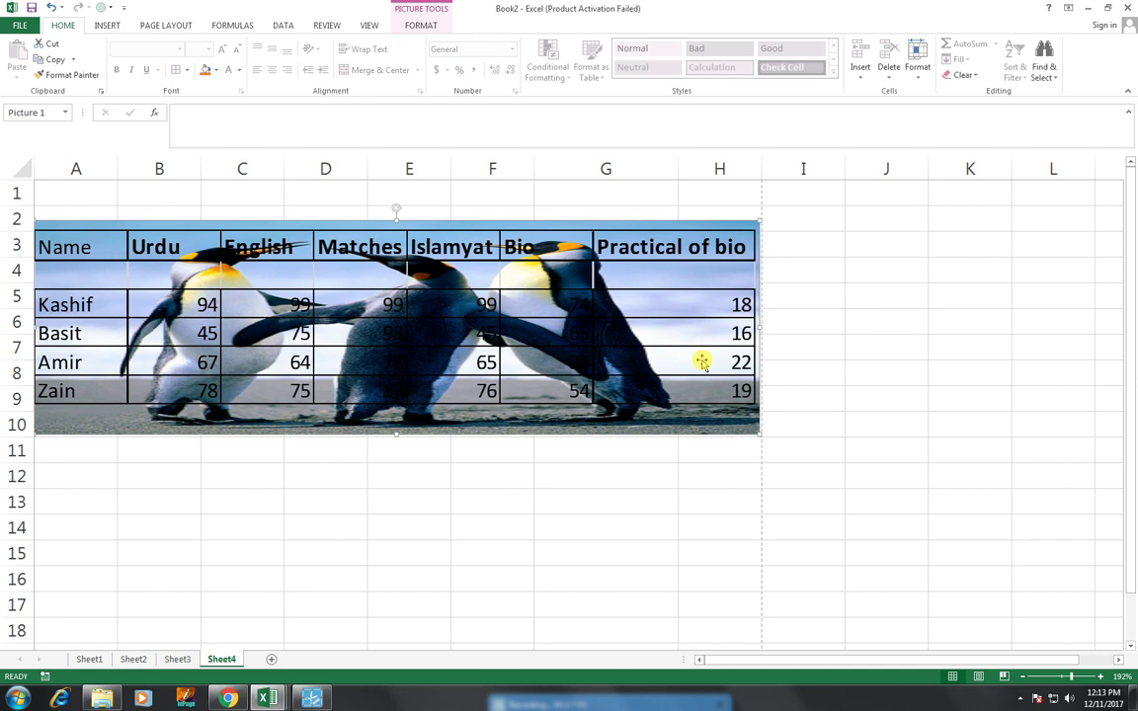
{"action": "left_click_drag", "start_coordinate": [756, 327], "coordinate": [568, 318]}
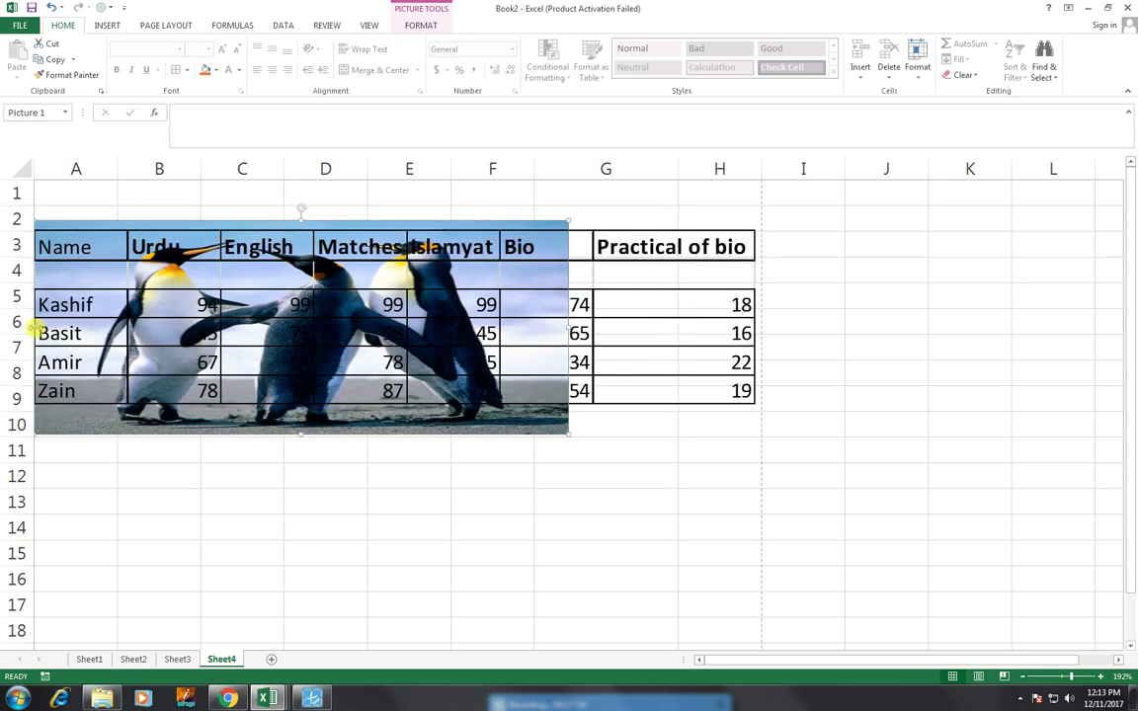
{"action": "left_click_drag", "start_coordinate": [33, 328], "coordinate": [275, 315]}
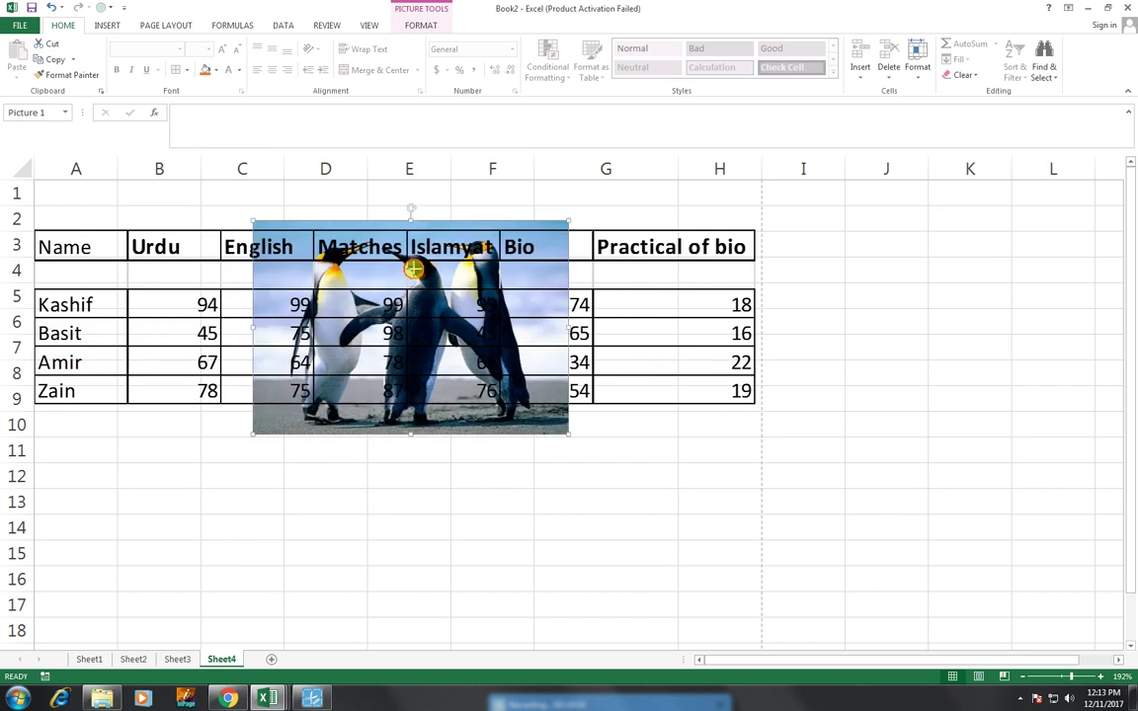
{"action": "left_click_drag", "start_coordinate": [414, 221], "coordinate": [411, 293]}
{"action": "left_click_drag", "start_coordinate": [411, 432], "coordinate": [422, 366]}
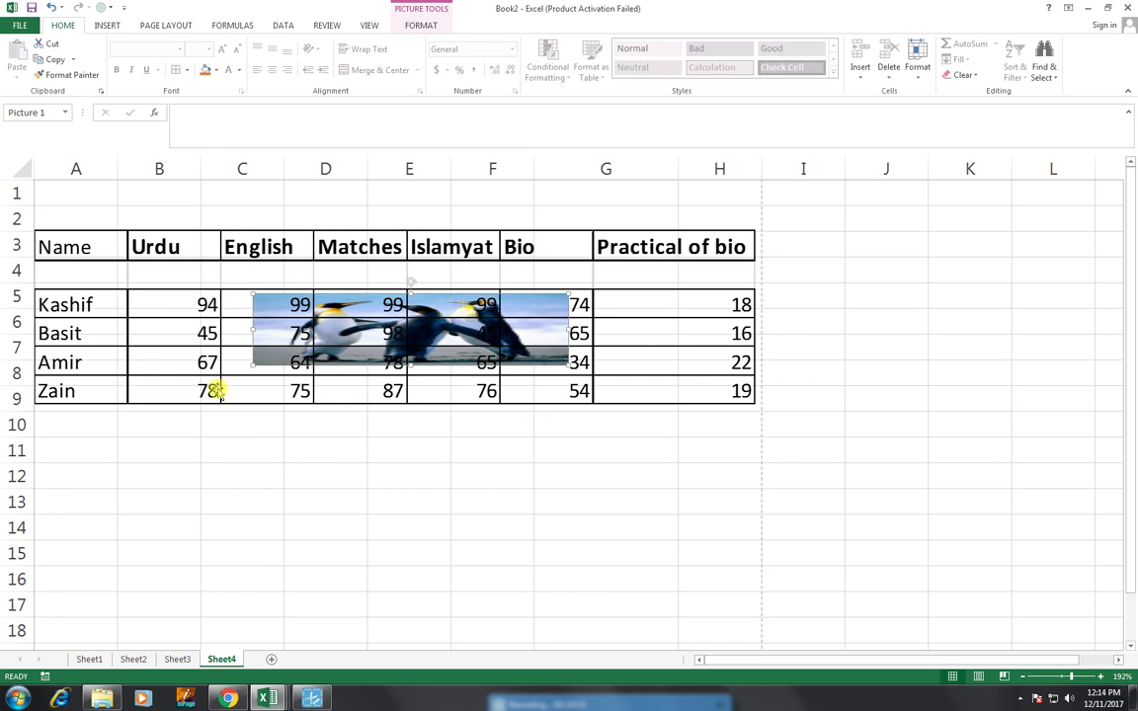
{"action": "left_click", "coordinate": [163, 306]}
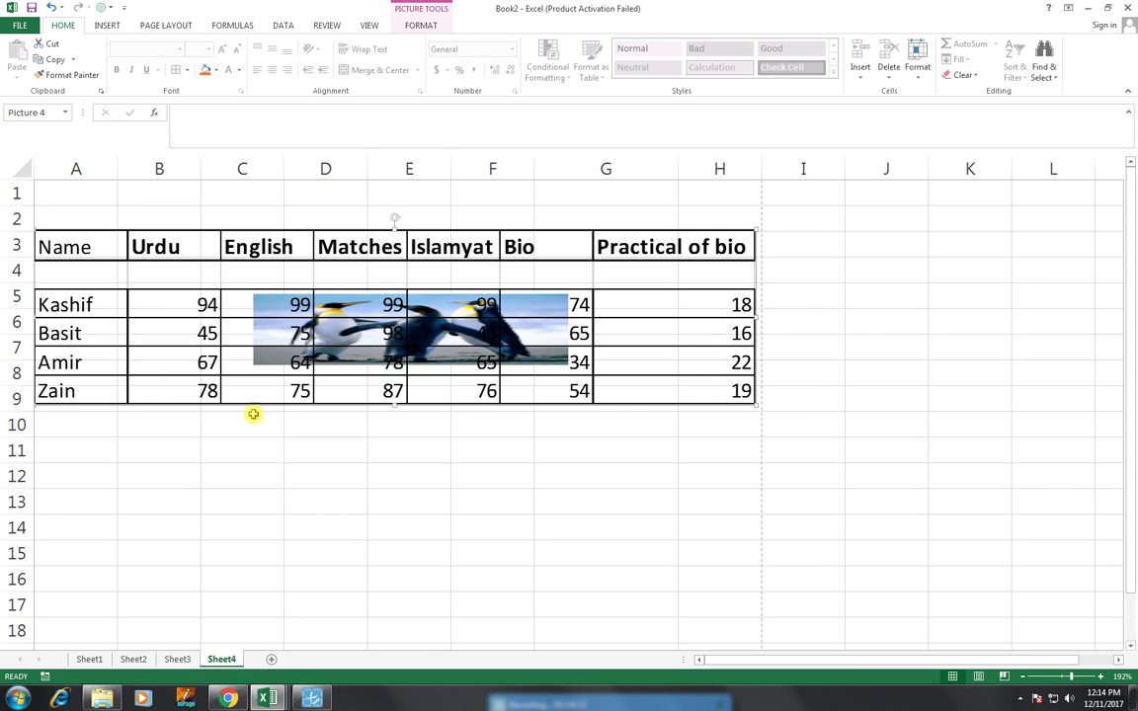
{"action": "left_click", "coordinate": [231, 444]}
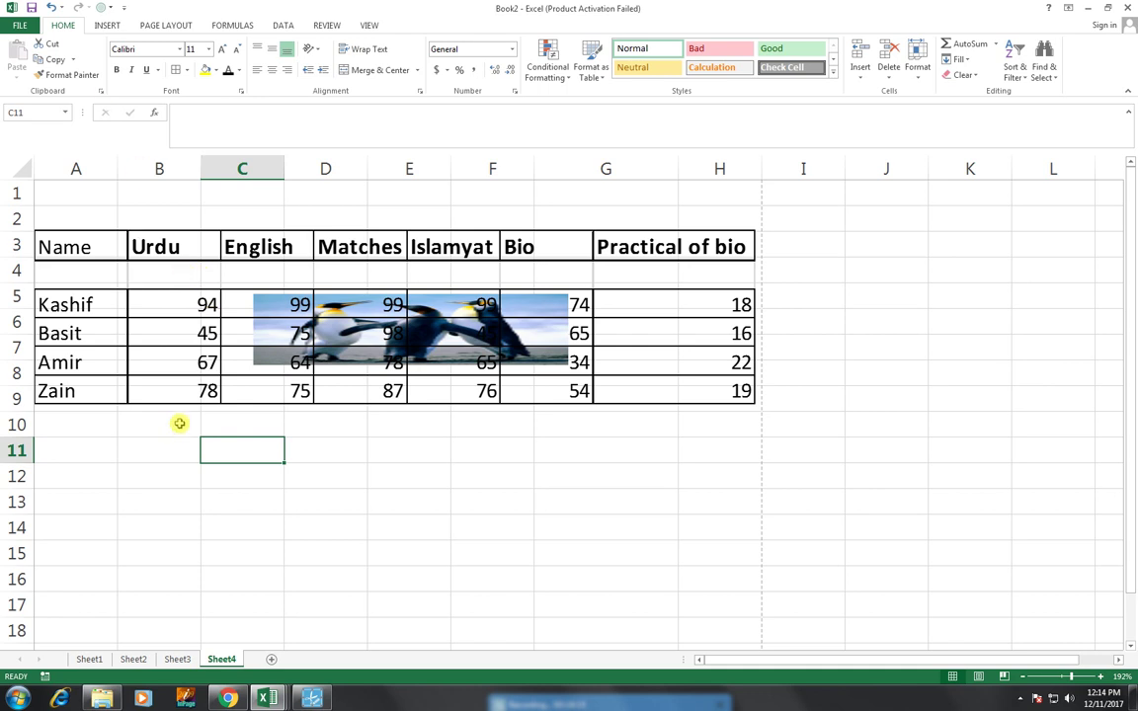
Step: Undo the picture changes to restore the mark sheet, then copy A4:G9
{"action": "key", "text": "ctrl+z"}
{"action": "key", "text": "ctrl+z"}
{"action": "key", "text": "ctrl+z"}
{"action": "key", "text": "ctrl+z"}
{"action": "key", "text": "ctrl+z"}
{"action": "key", "text": "ctrl+z"}
{"action": "key", "text": "ctrl+z"}
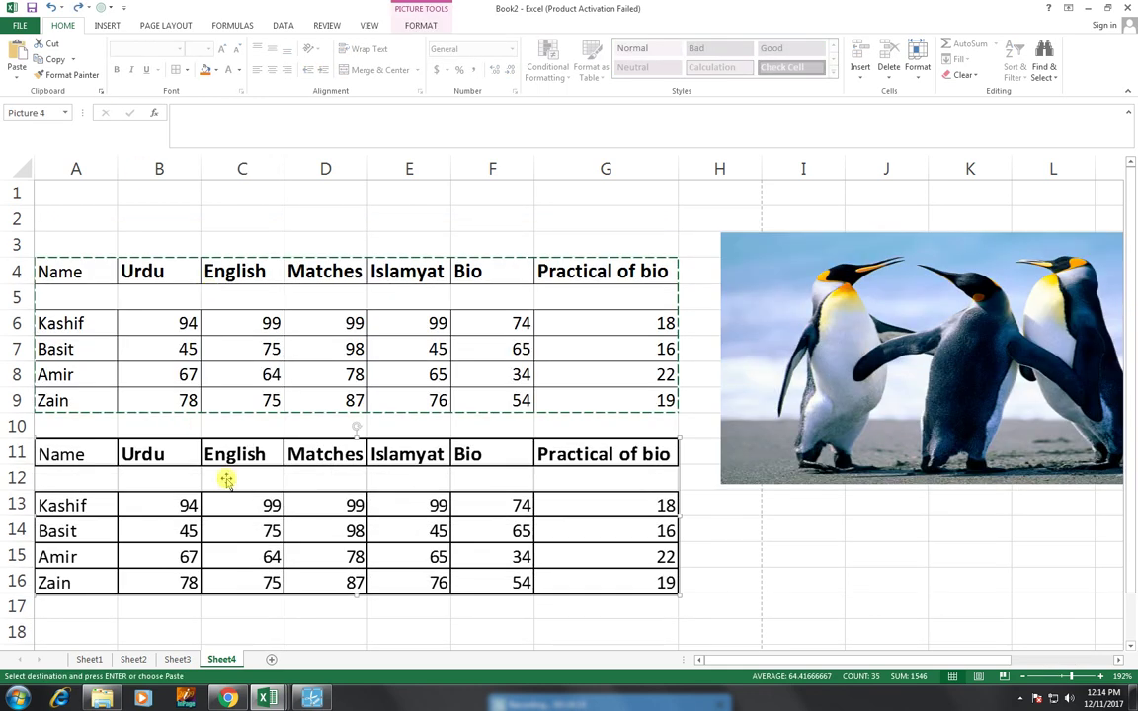
{"action": "key", "text": "ctrl+z"}
{"action": "left_click_drag", "start_coordinate": [114, 265], "coordinate": [586, 390]}
{"action": "key", "text": "ctrl+q"}
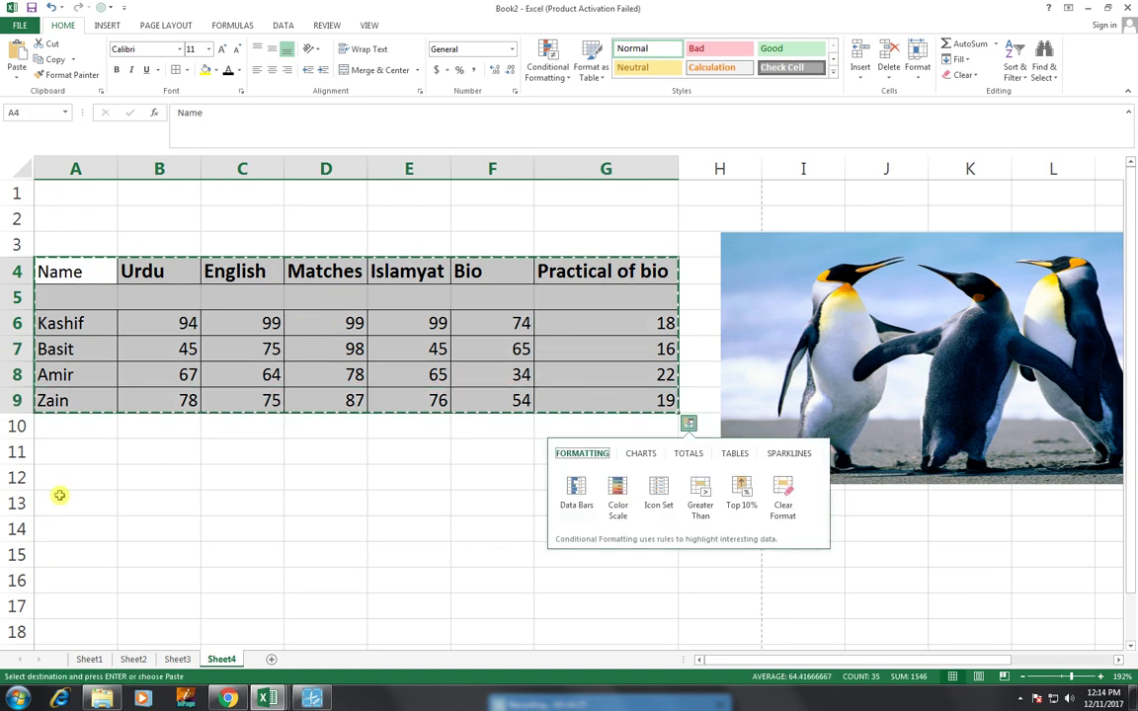
Step: Paste a linked picture of the mark sheet at A12, then select B6
{"action": "left_click", "coordinate": [71, 481]}
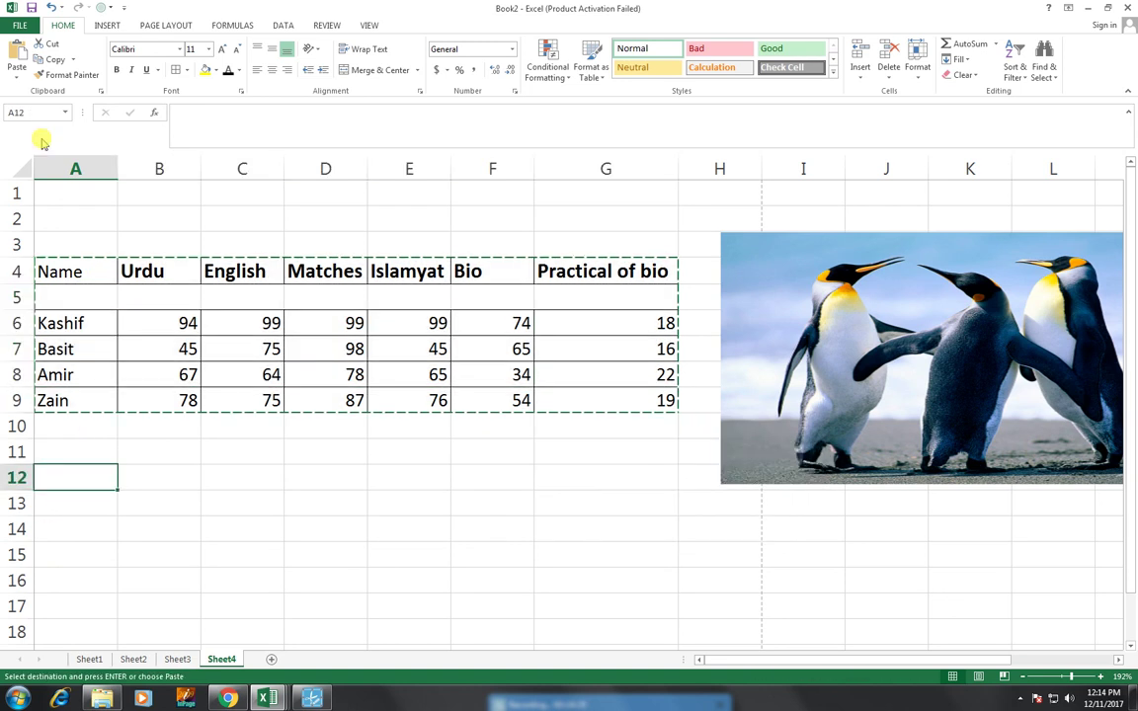
{"action": "left_click", "coordinate": [17, 71]}
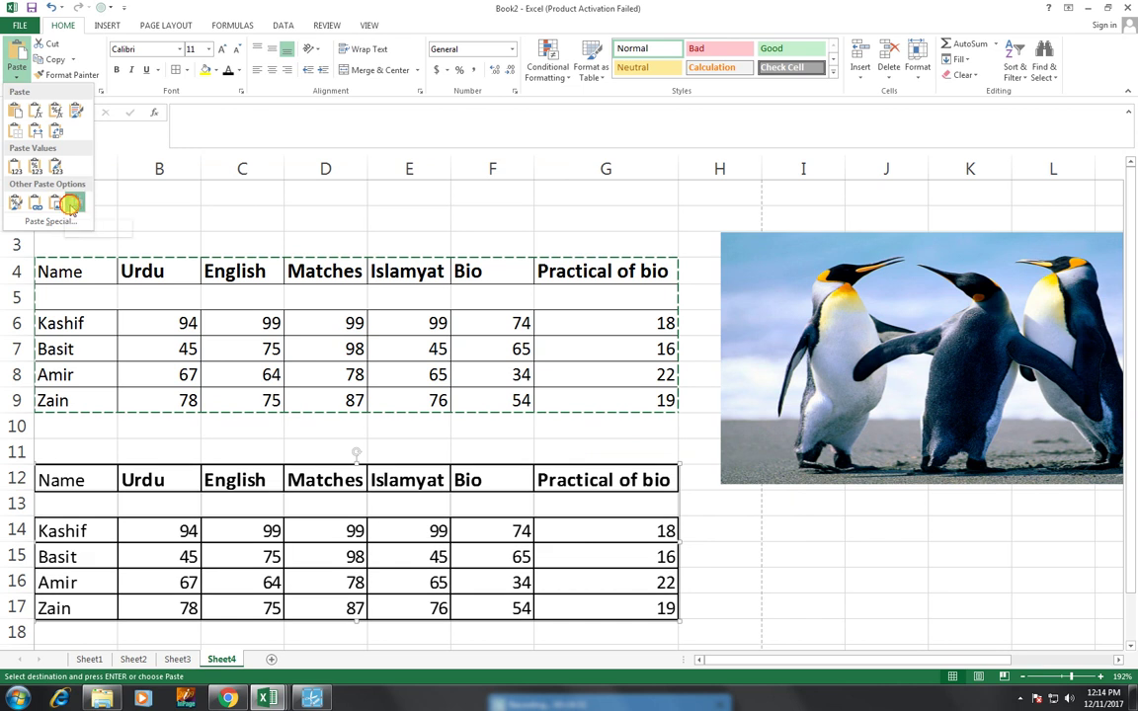
{"action": "left_click", "coordinate": [74, 205]}
{"action": "left_click", "coordinate": [172, 321]}
Step: Enter 500 in B6 and place the linked table picture on top of the penguin photo
{"action": "type", "text": "500"}
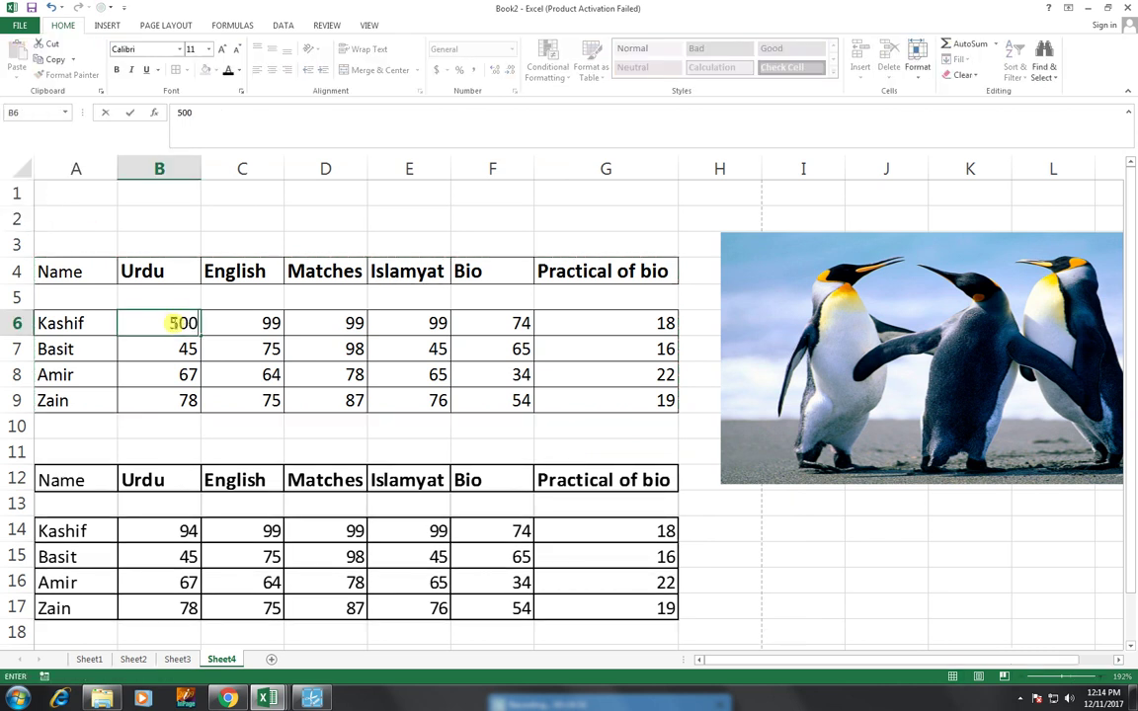
{"action": "key", "text": "Return"}
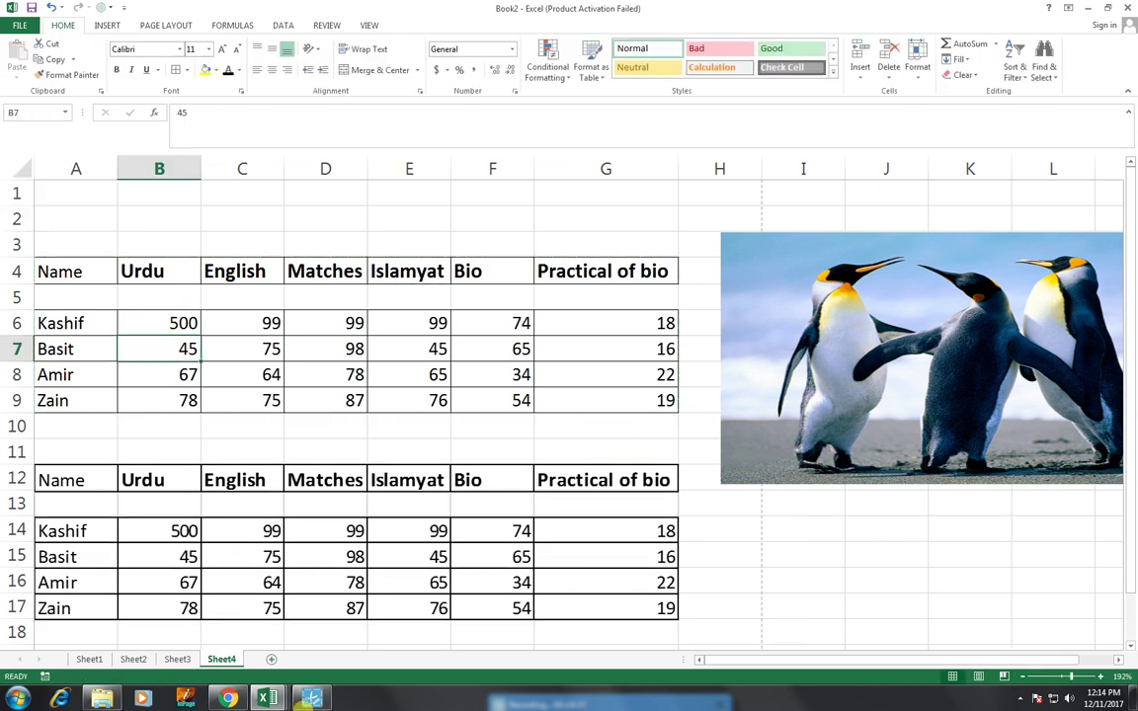
{"action": "left_click_drag", "start_coordinate": [299, 549], "coordinate": [962, 360]}
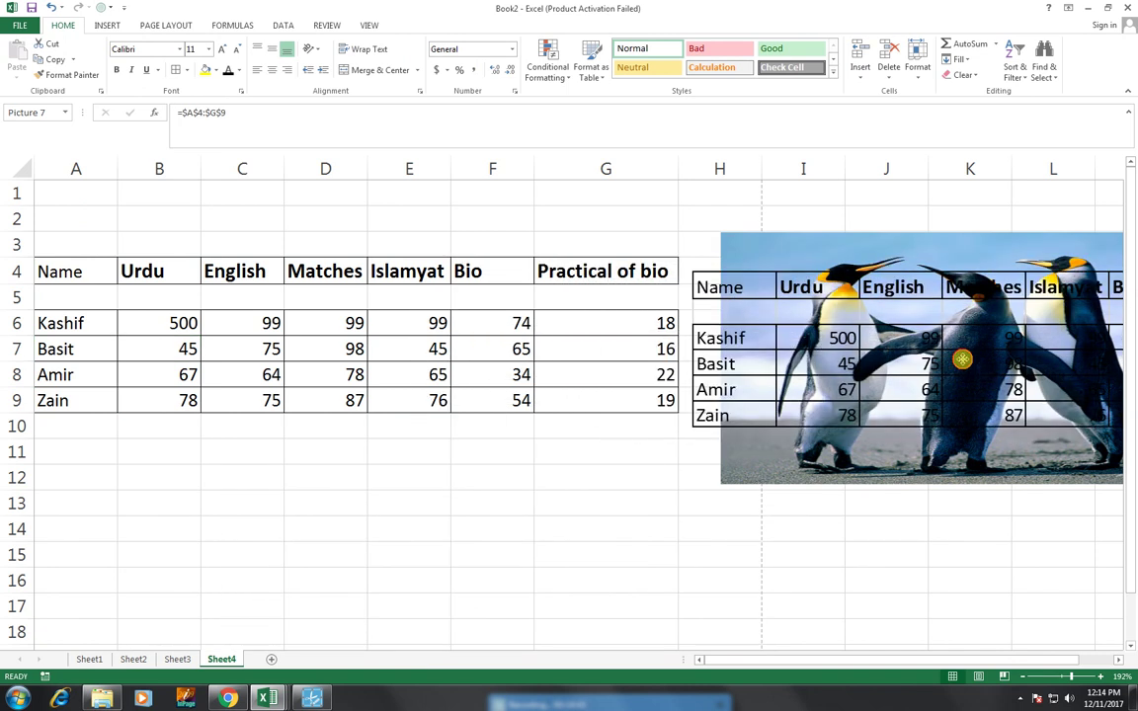
{"action": "left_click_drag", "start_coordinate": [802, 285], "coordinate": [852, 291]}
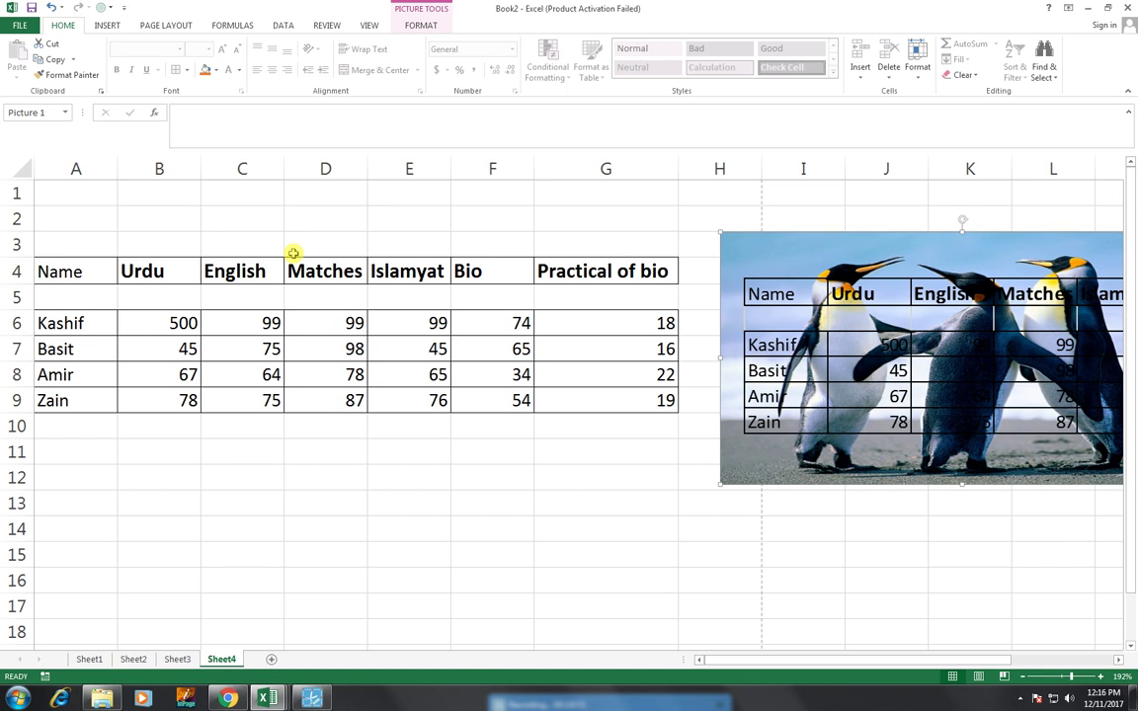
{"action": "left_click", "coordinate": [377, 424]}
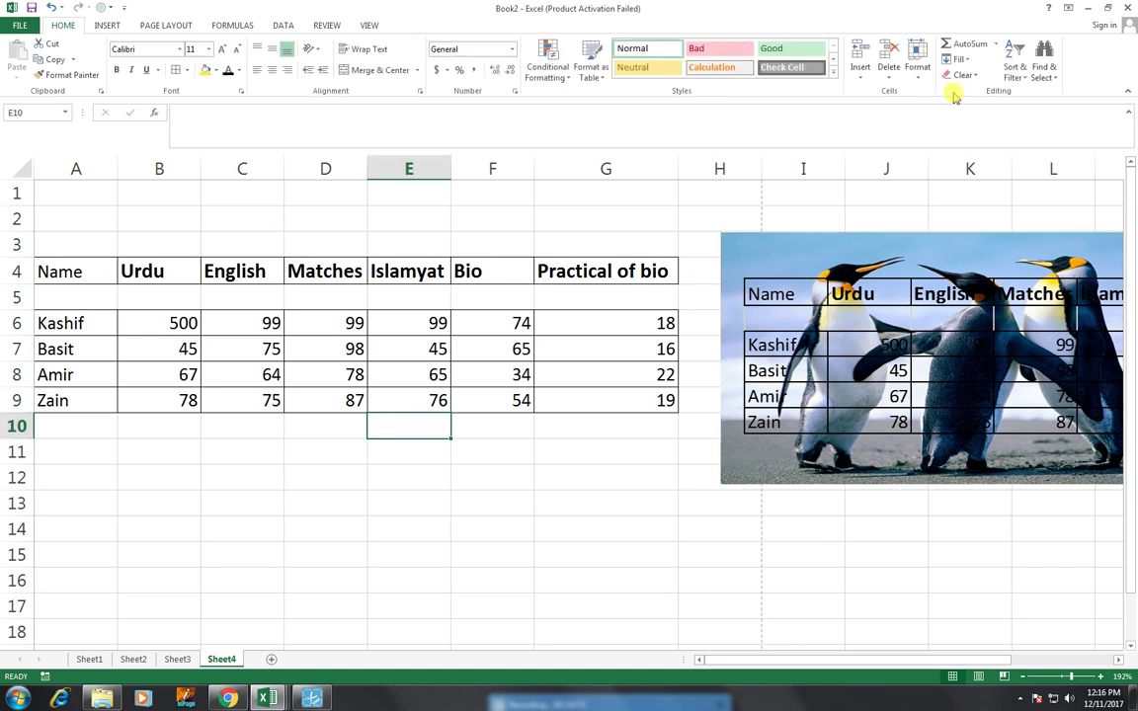
Step: Dismiss the Fill dropdown without choosing and create a new blank workbook, Book3
{"action": "left_click", "coordinate": [967, 64]}
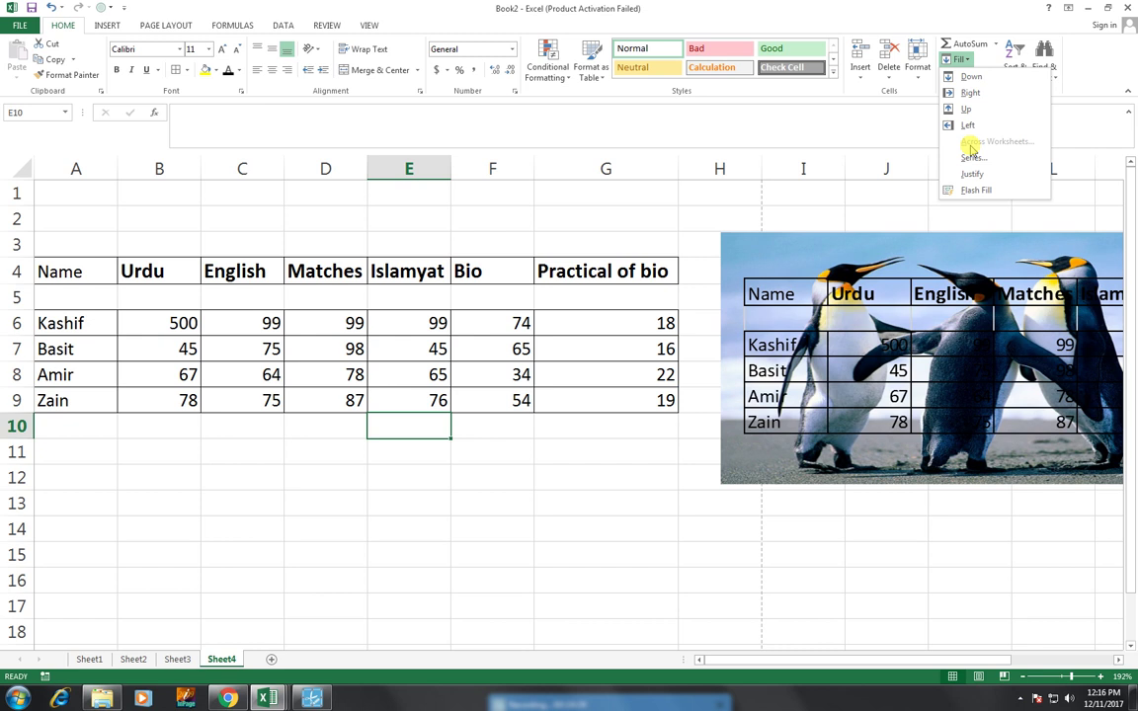
{"action": "left_click", "coordinate": [430, 532]}
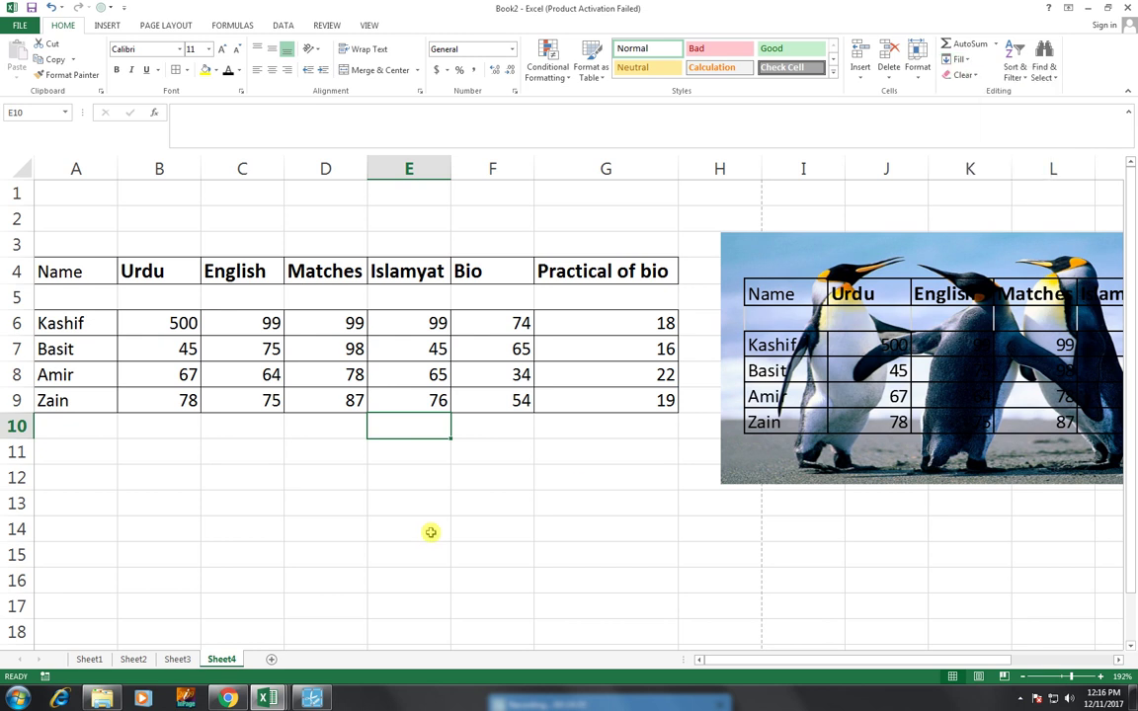
{"action": "key", "text": "ctrl+n"}
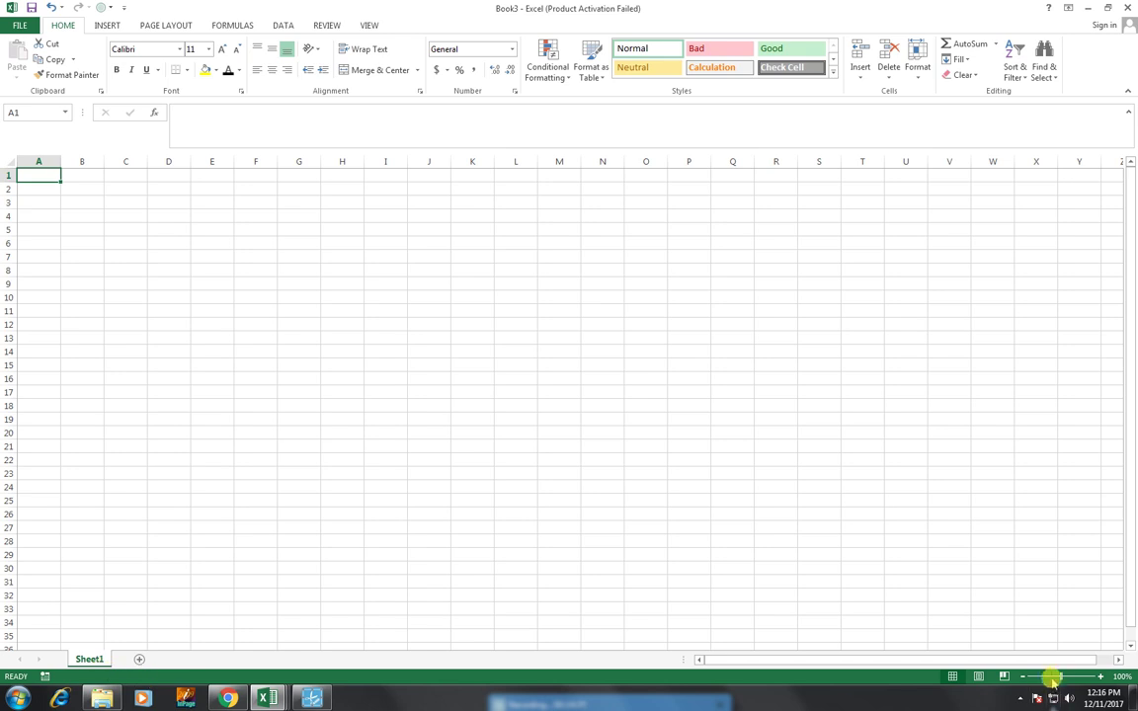
Step: Add Sheet2, Sheet3 and Sheet4 to Book3, return to Sheet1, then switch back to Book2
{"action": "left_click_drag", "start_coordinate": [1057, 677], "coordinate": [1076, 677]}
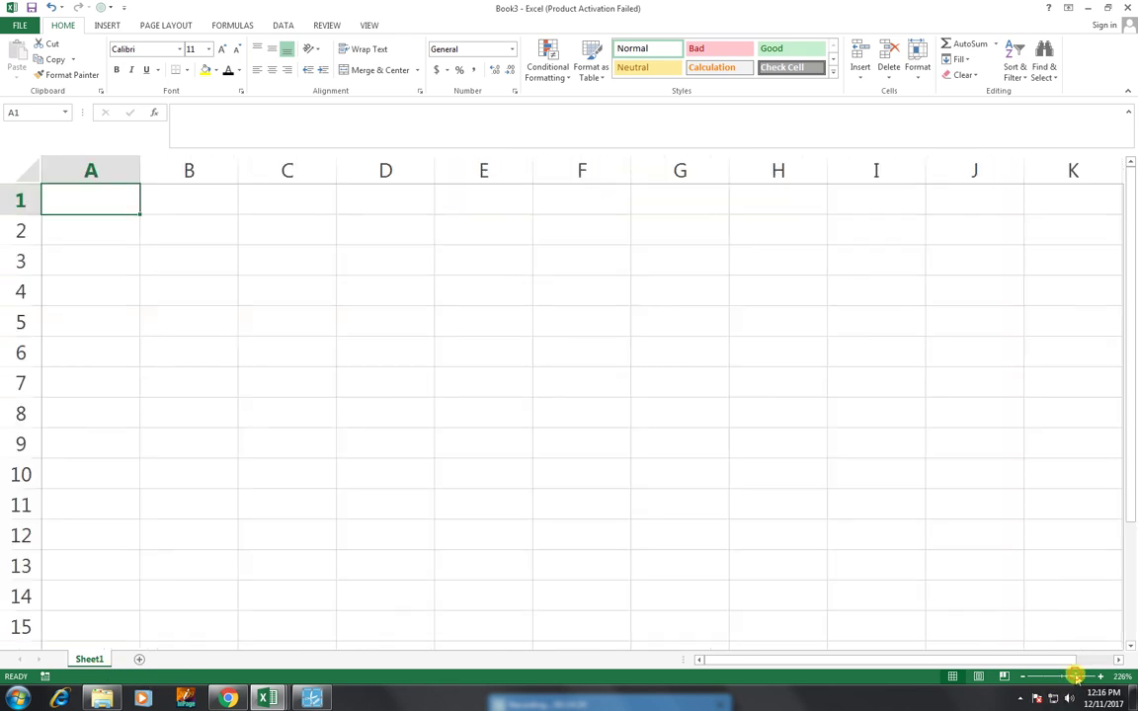
{"action": "left_click", "coordinate": [140, 659]}
{"action": "left_click", "coordinate": [186, 661]}
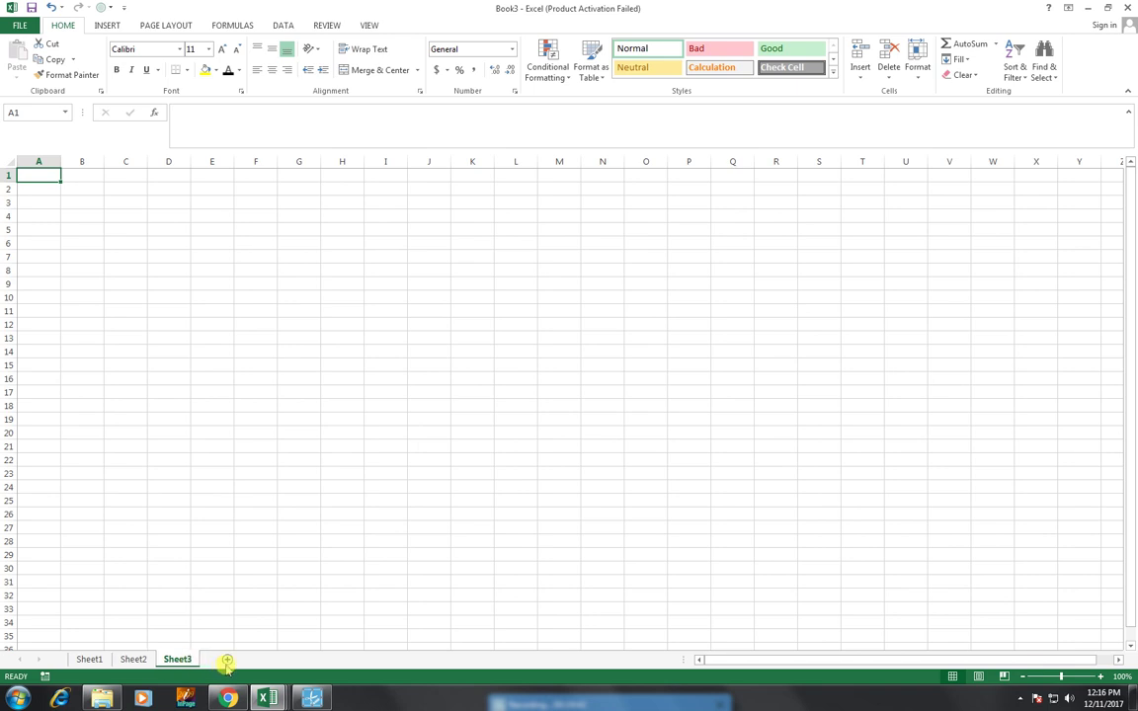
{"action": "left_click", "coordinate": [228, 661]}
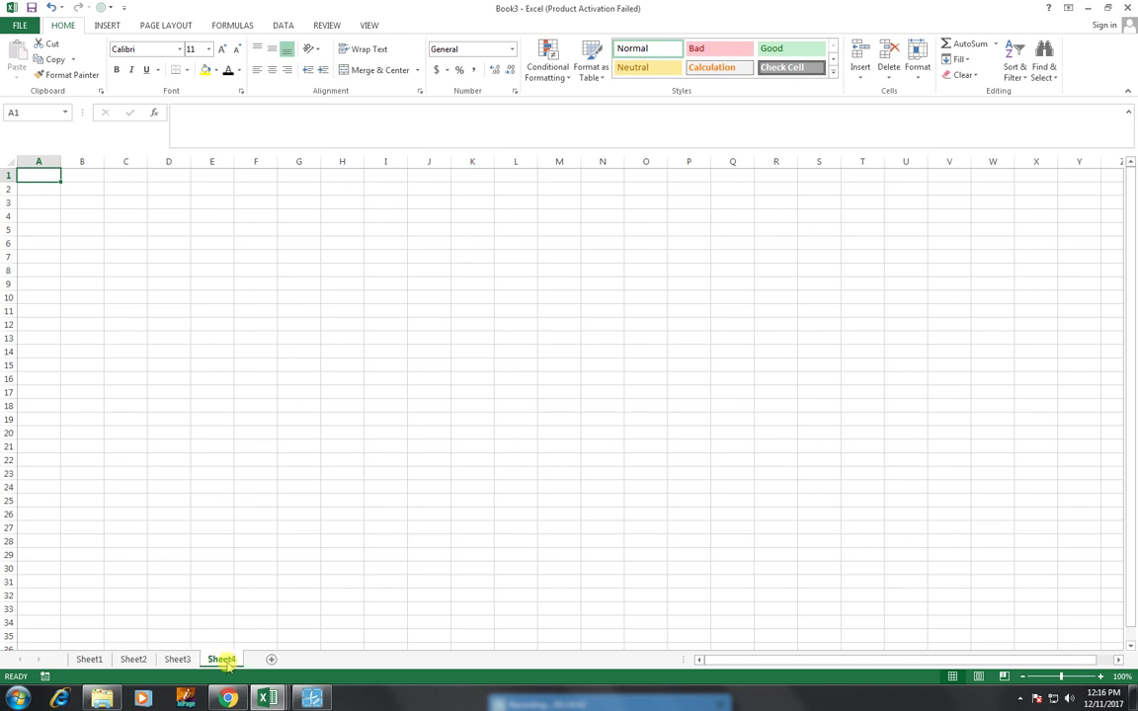
{"action": "left_click", "coordinate": [89, 659]}
{"action": "left_click", "coordinate": [287, 697]}
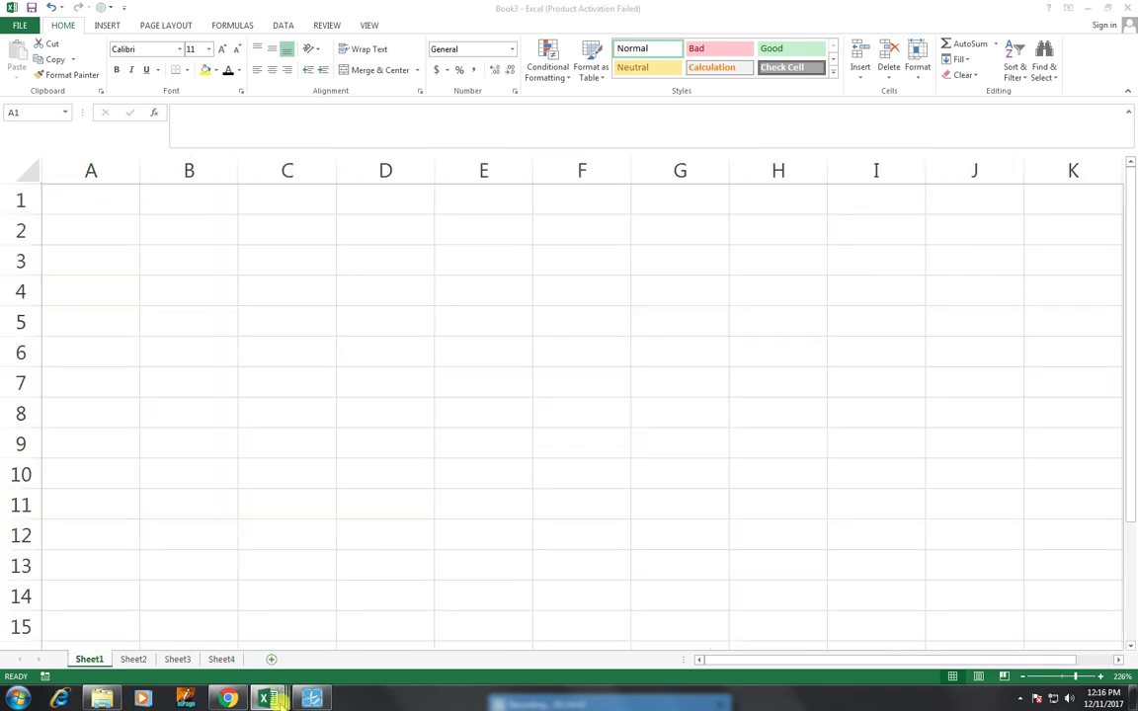
{"action": "left_click", "coordinate": [669, 649]}
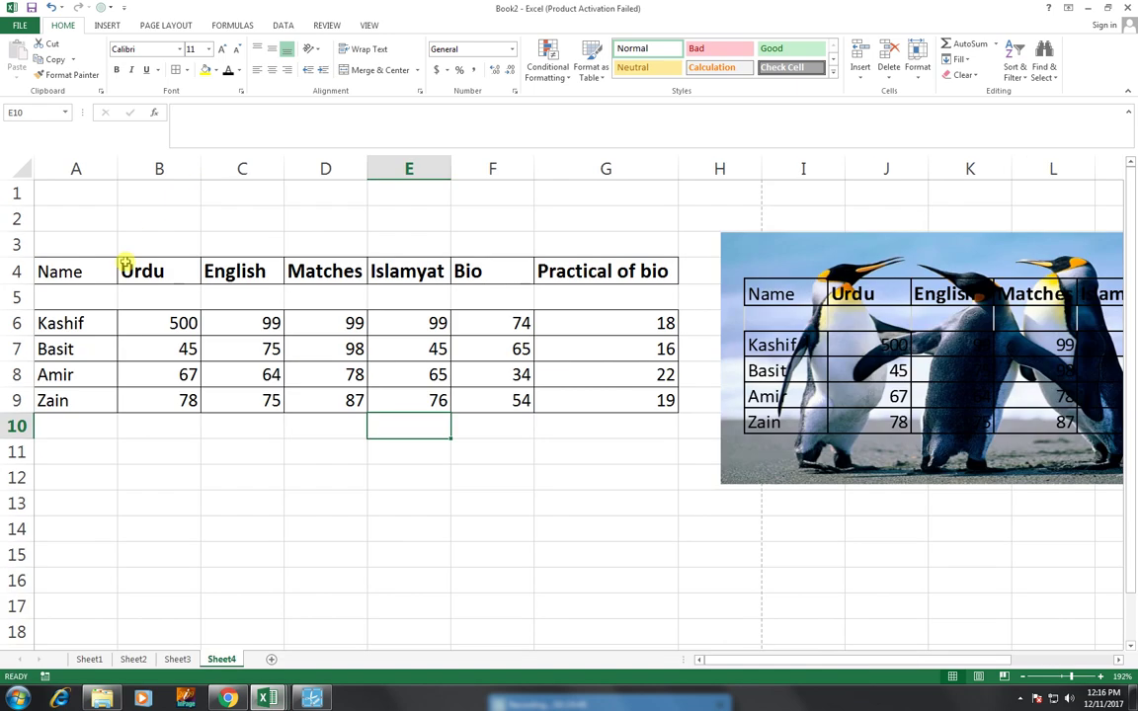
Step: Copy A4:G9 from Book2 and paste it into A4 of Book3's Sheet1
{"action": "left_click_drag", "start_coordinate": [59, 271], "coordinate": [574, 404]}
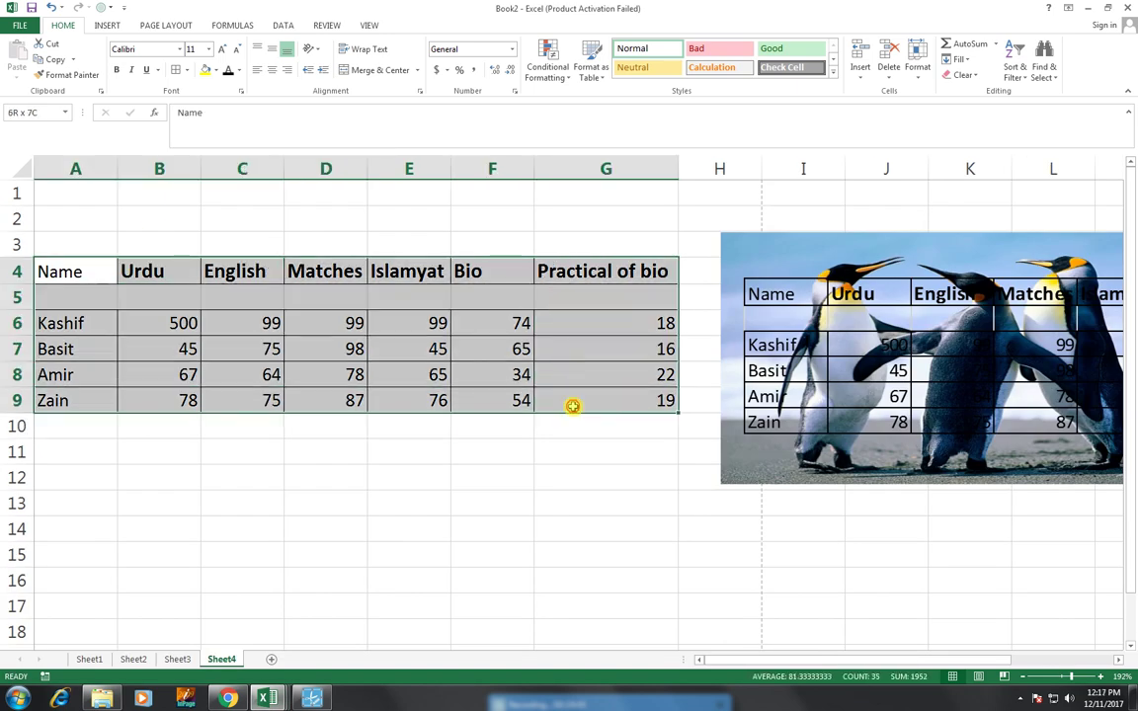
{"action": "key", "text": "ctrl+c"}
{"action": "left_click", "coordinate": [269, 697]}
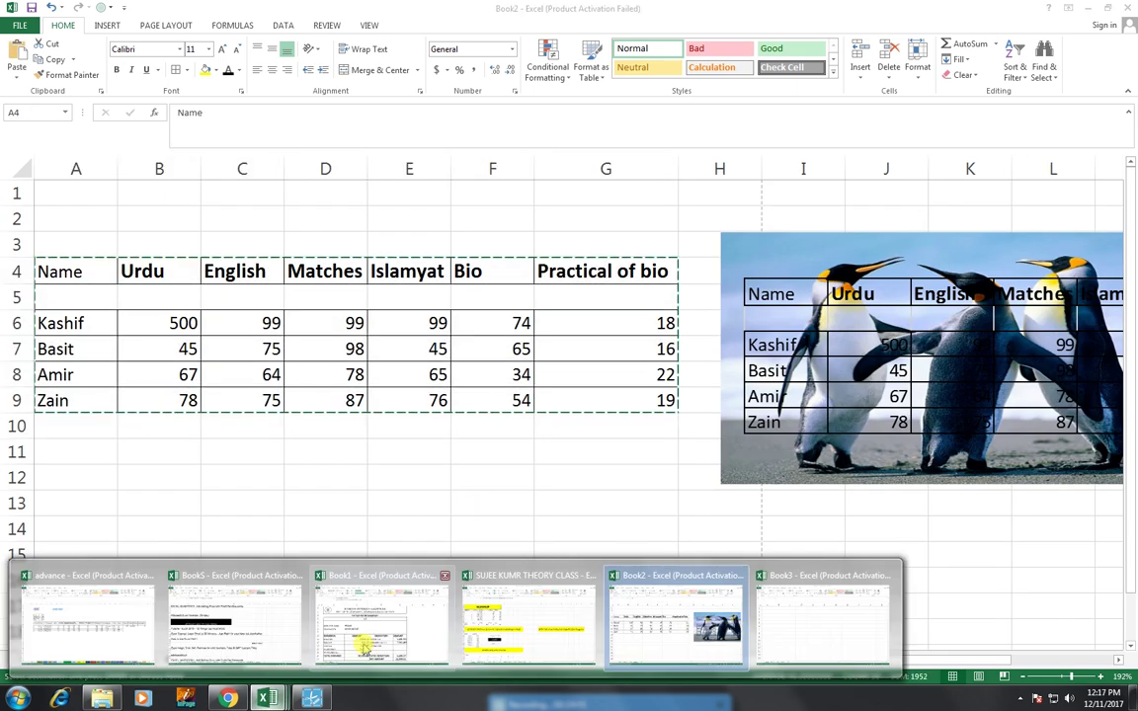
{"action": "left_click", "coordinate": [884, 628]}
{"action": "left_click", "coordinate": [93, 282]}
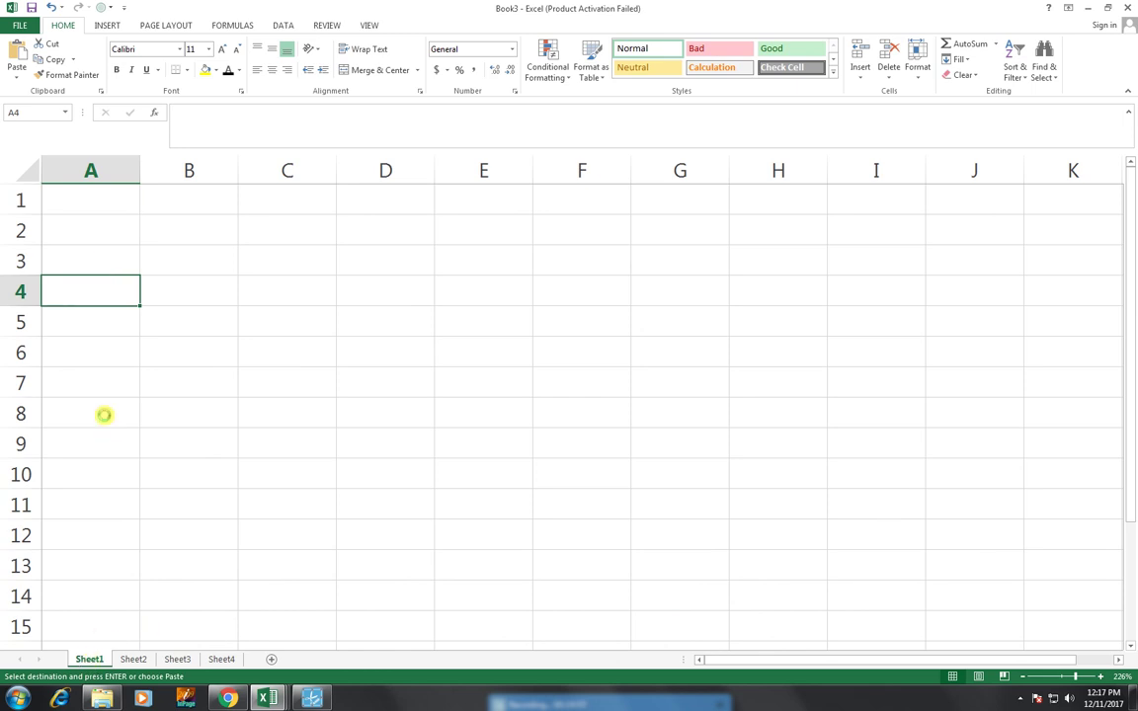
{"action": "key", "text": "ctrl+v"}
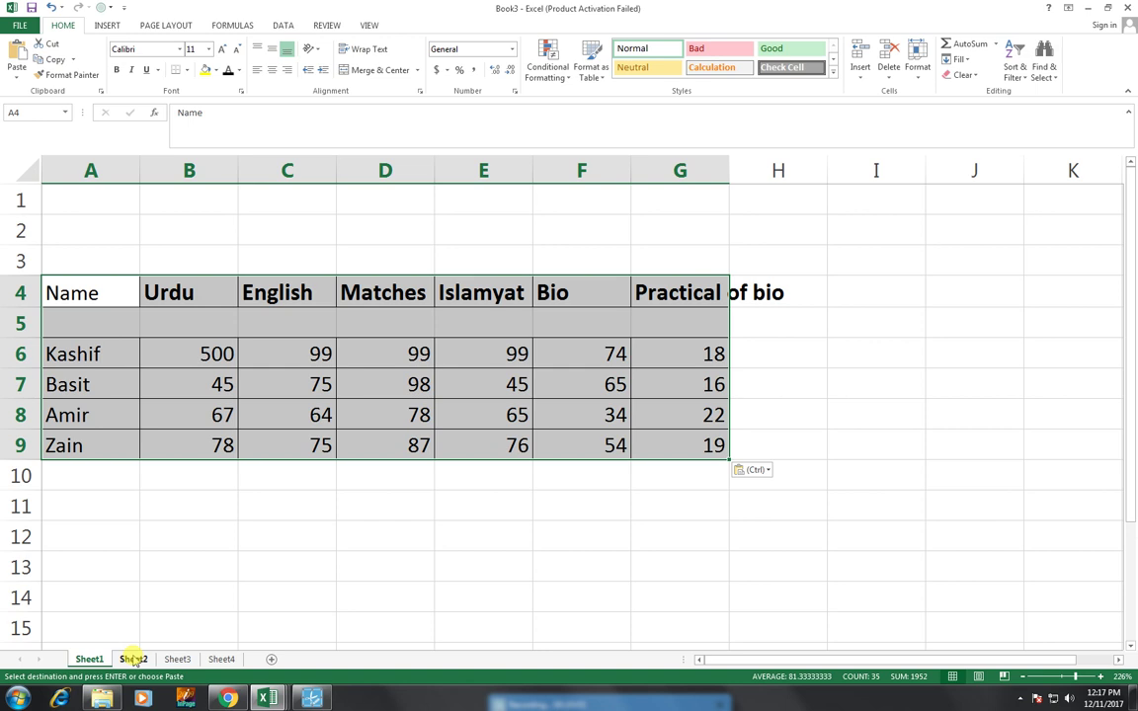
{"action": "key", "text": "ctrl"}
{"action": "key", "text": "ctrl"}
Step: Group Sheet1–Sheet4 and use Fill Across Worksheets with All to copy the A4:G9 table
{"action": "left_click", "coordinate": [139, 660], "text": "ctrl"}
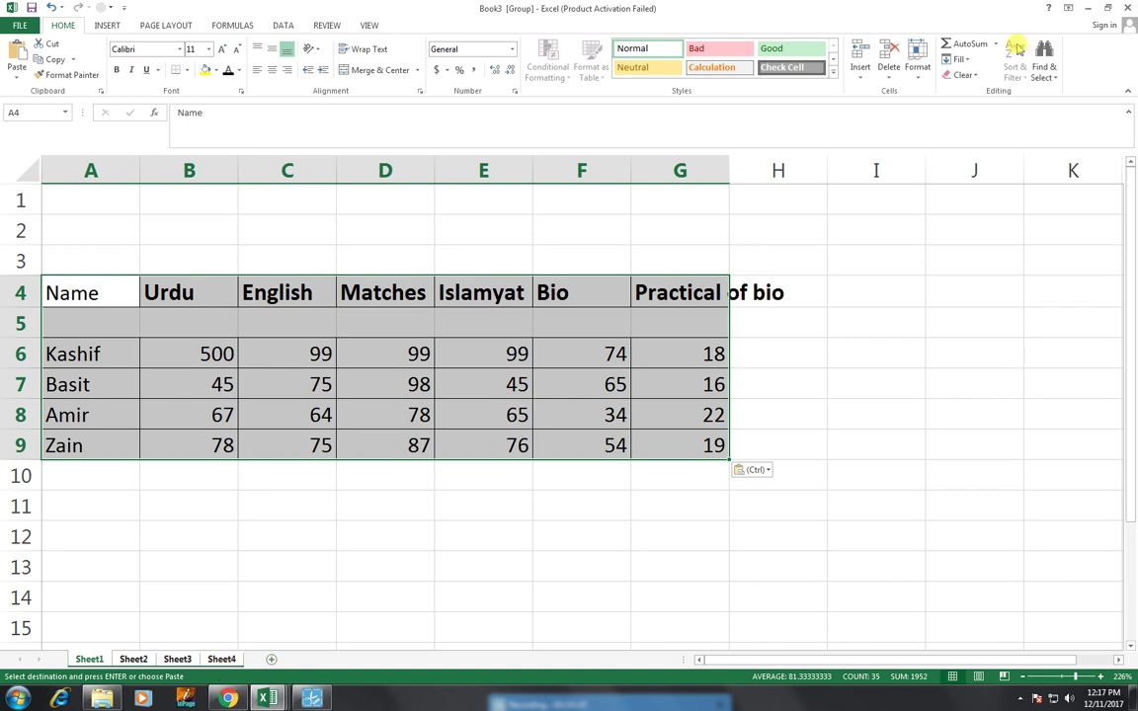
{"action": "left_click", "coordinate": [958, 59]}
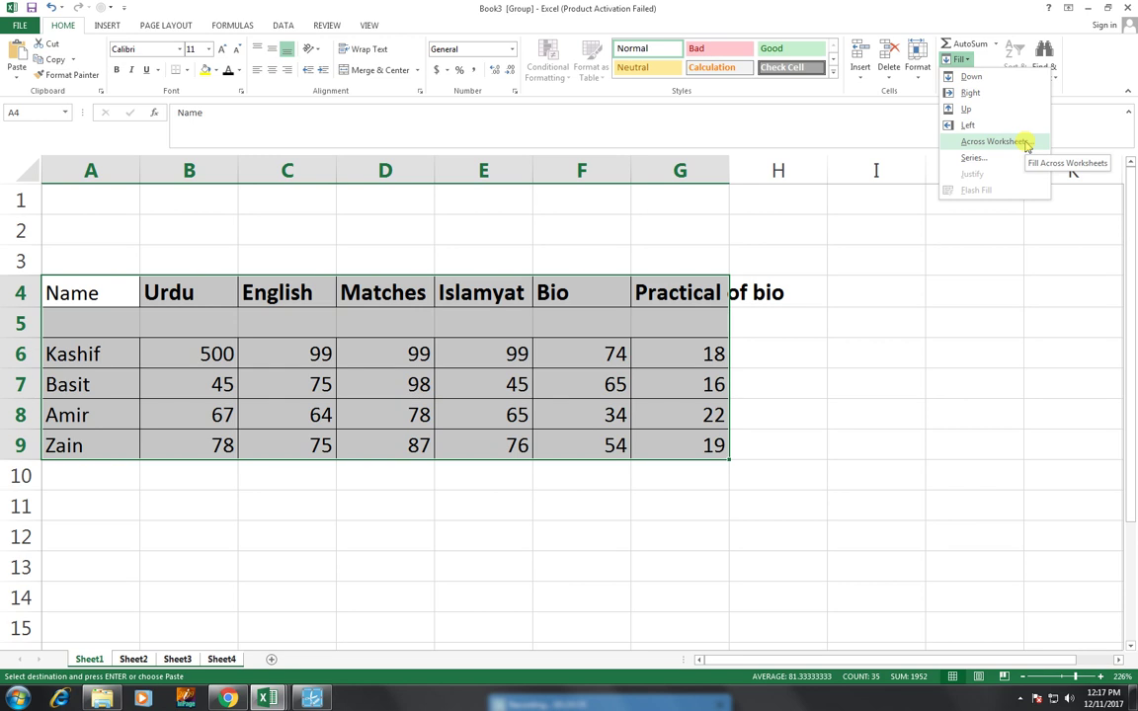
{"action": "left_click", "coordinate": [992, 141]}
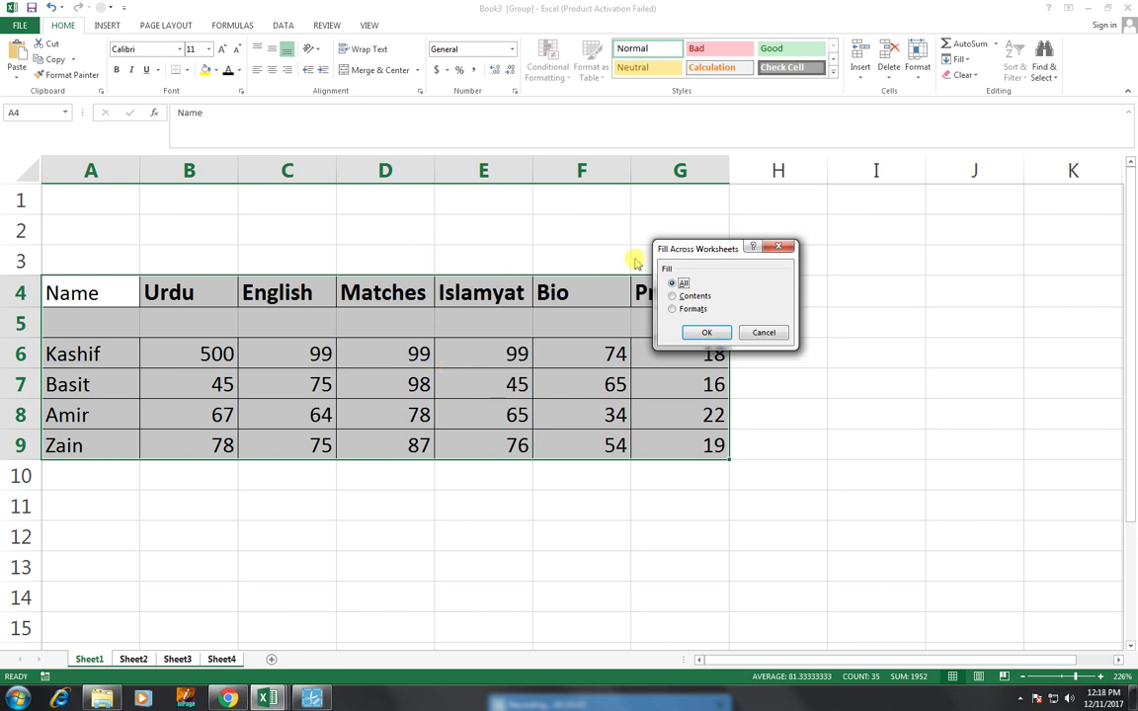
{"action": "left_click", "coordinate": [698, 334]}
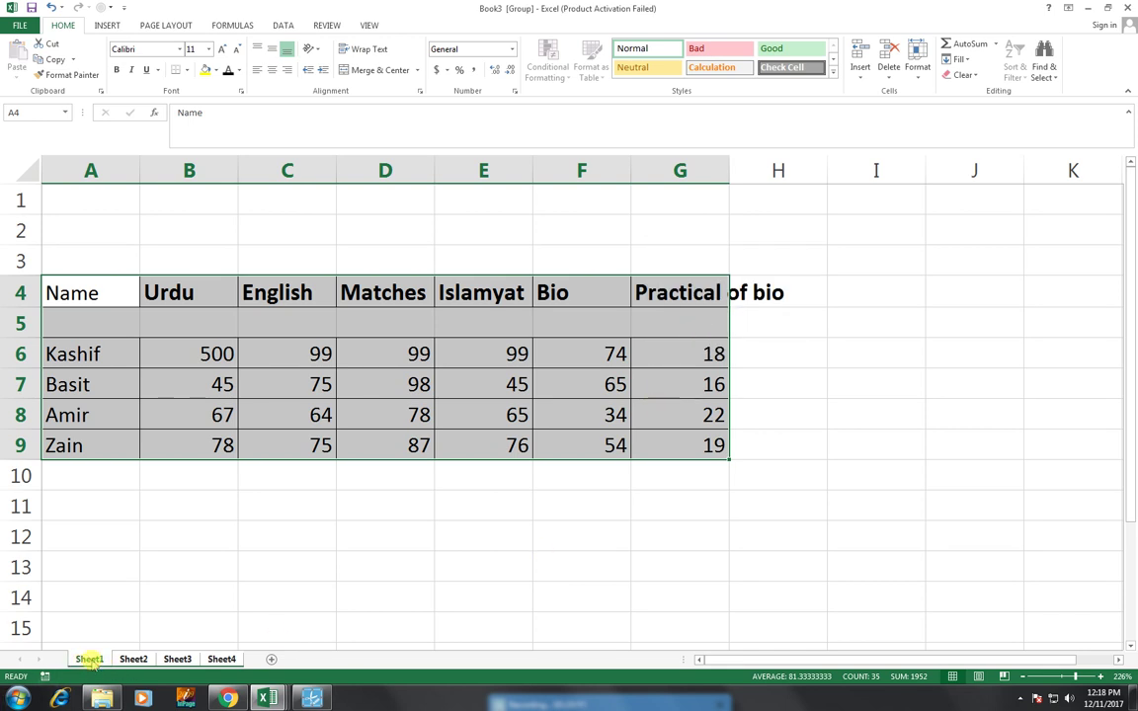
{"action": "left_click", "coordinate": [102, 621]}
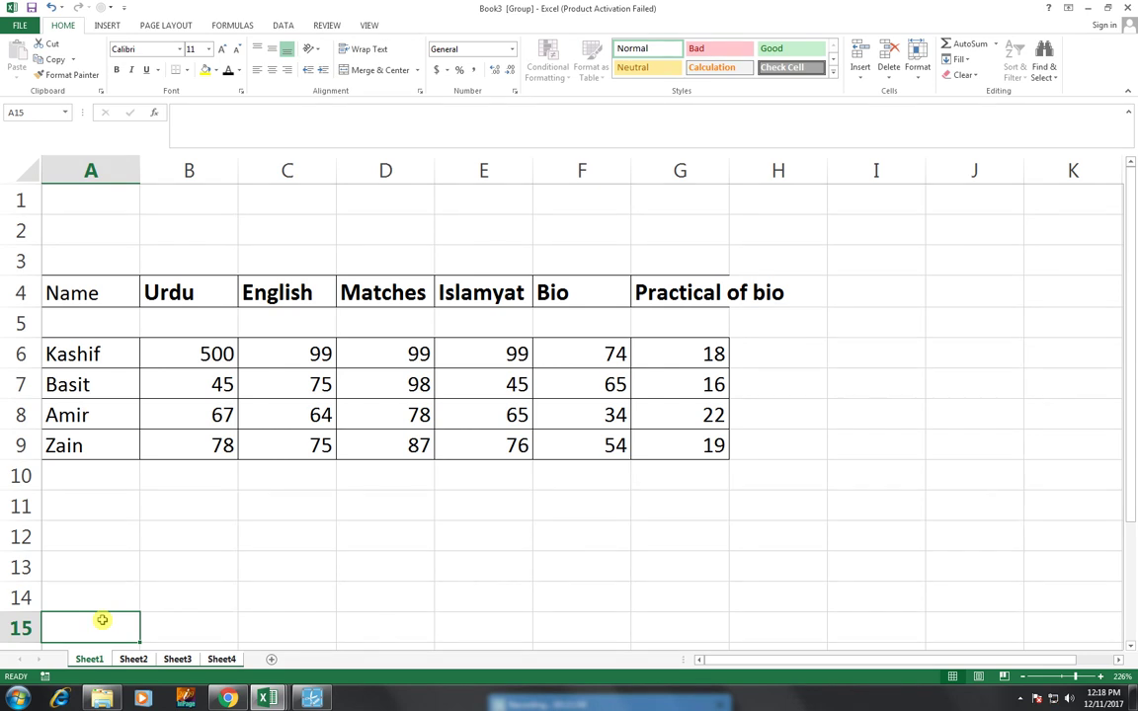
Step: Ungroup the sheets and confirm Sheet2, Sheet3 and Sheet4 each hold the same mark-sheet table
{"action": "left_click", "coordinate": [133, 660]}
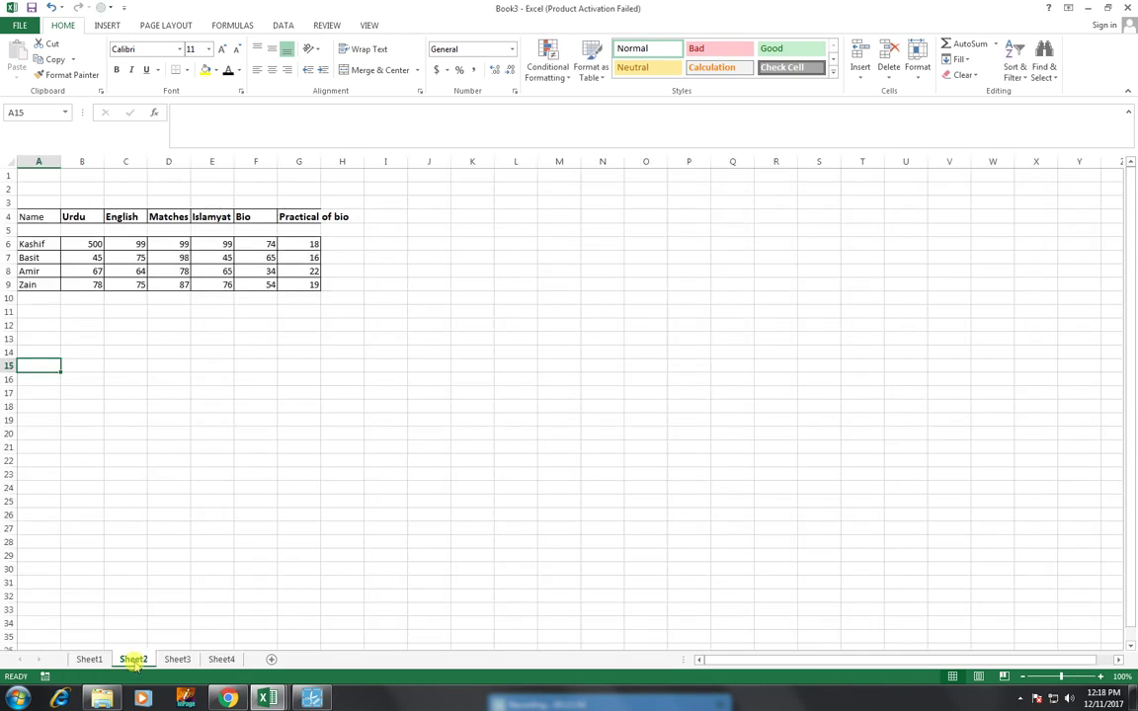
{"action": "left_click", "coordinate": [178, 659]}
{"action": "left_click", "coordinate": [222, 660]}
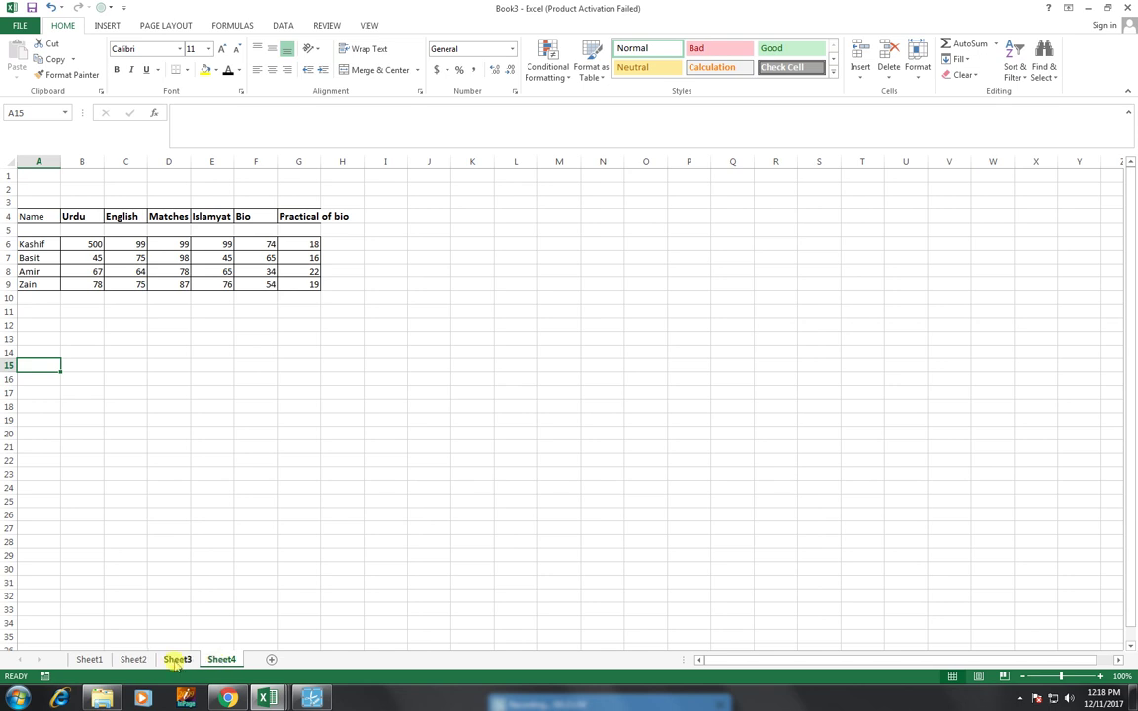
Step: Go back through Sheet3 and Sheet2 to Sheet1, then bring up YouTube in Chrome
{"action": "left_click", "coordinate": [178, 660]}
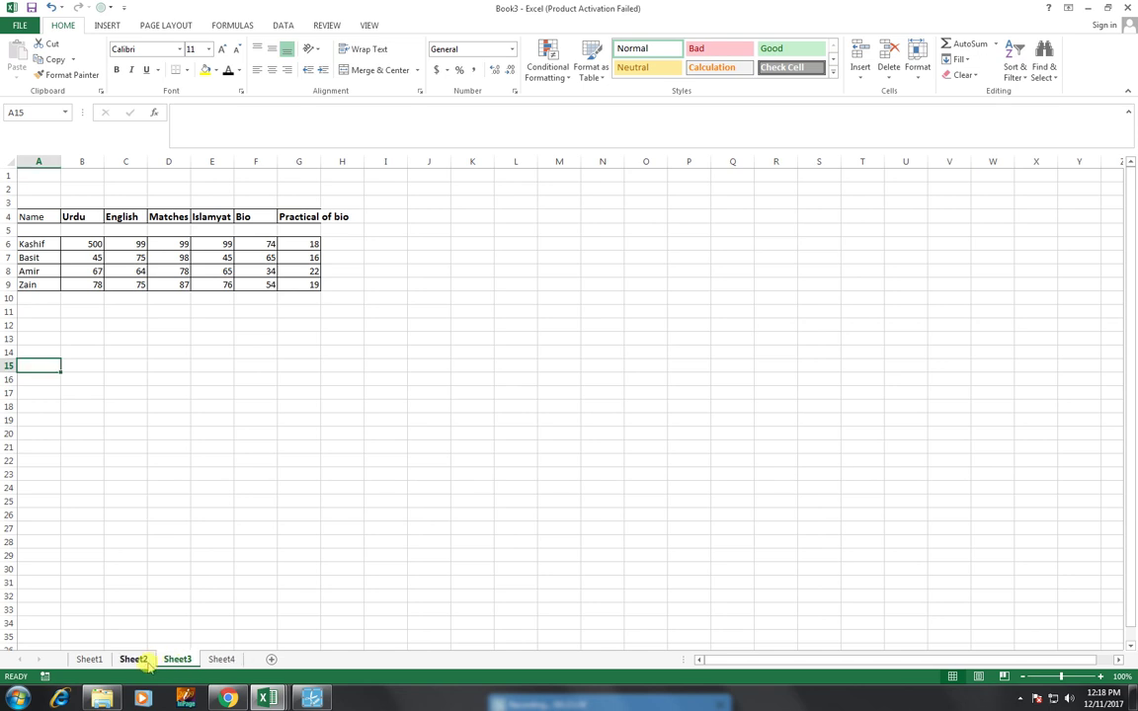
{"action": "left_click", "coordinate": [137, 660]}
{"action": "left_click", "coordinate": [88, 660]}
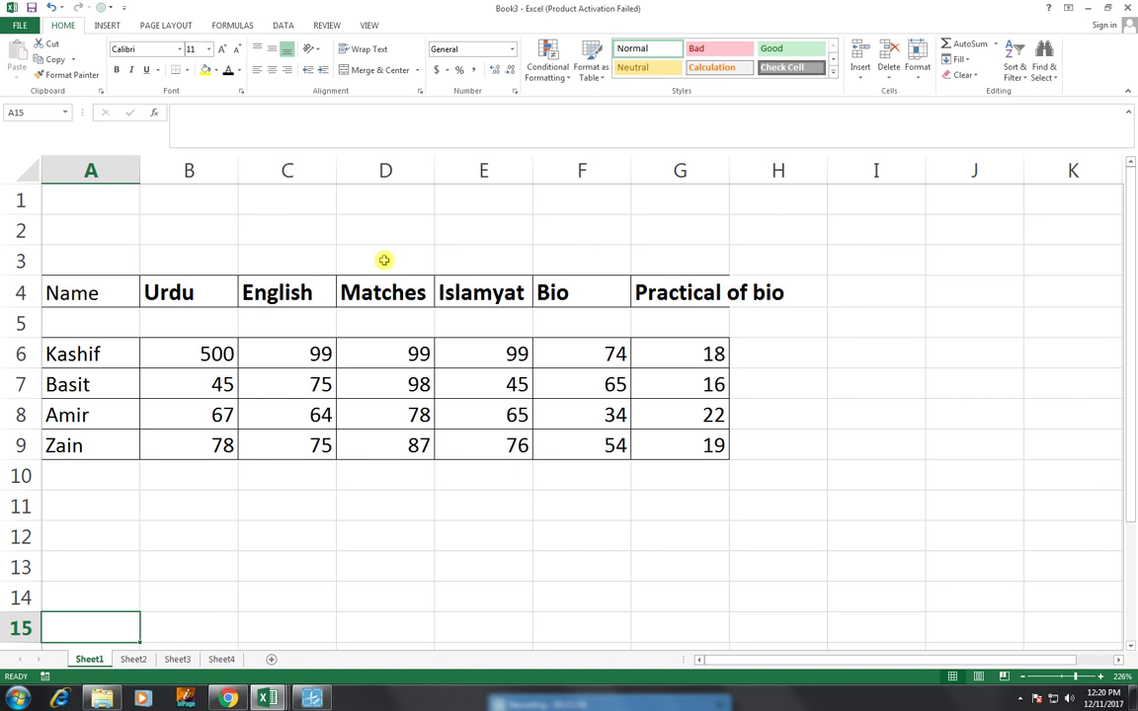
{"action": "left_click", "coordinate": [227, 698]}
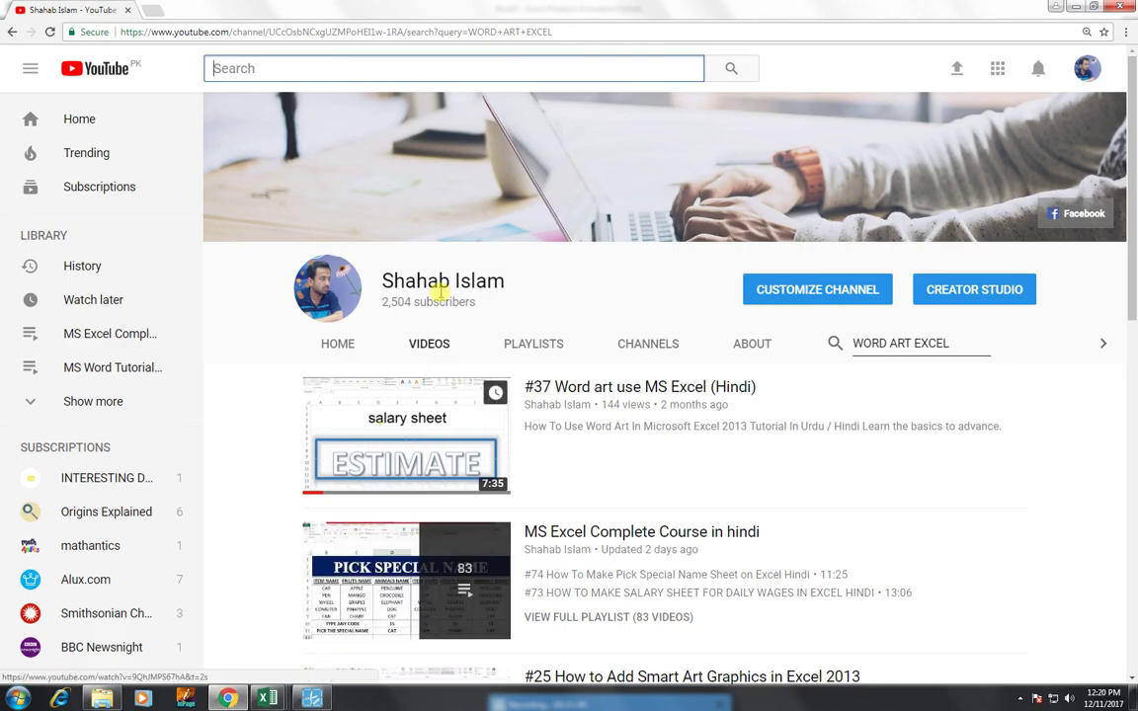
Step: Open the channel's VIDEOS list, showing the WORD ART EXCEL uploads
{"action": "left_click", "coordinate": [432, 344]}
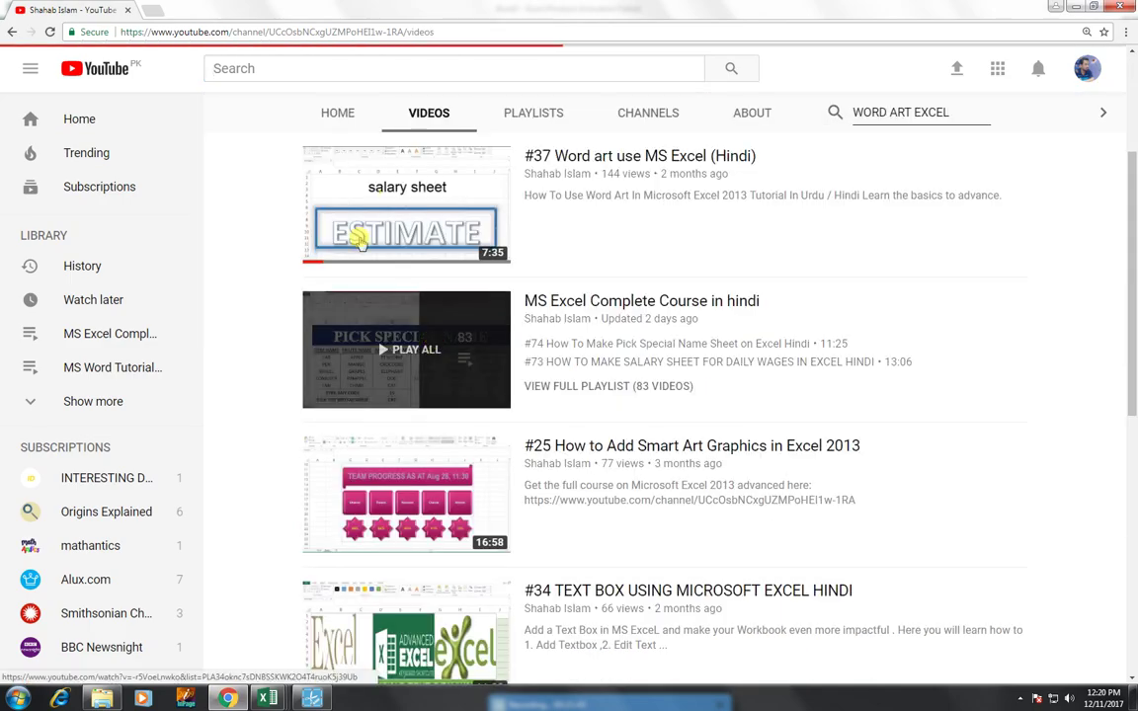